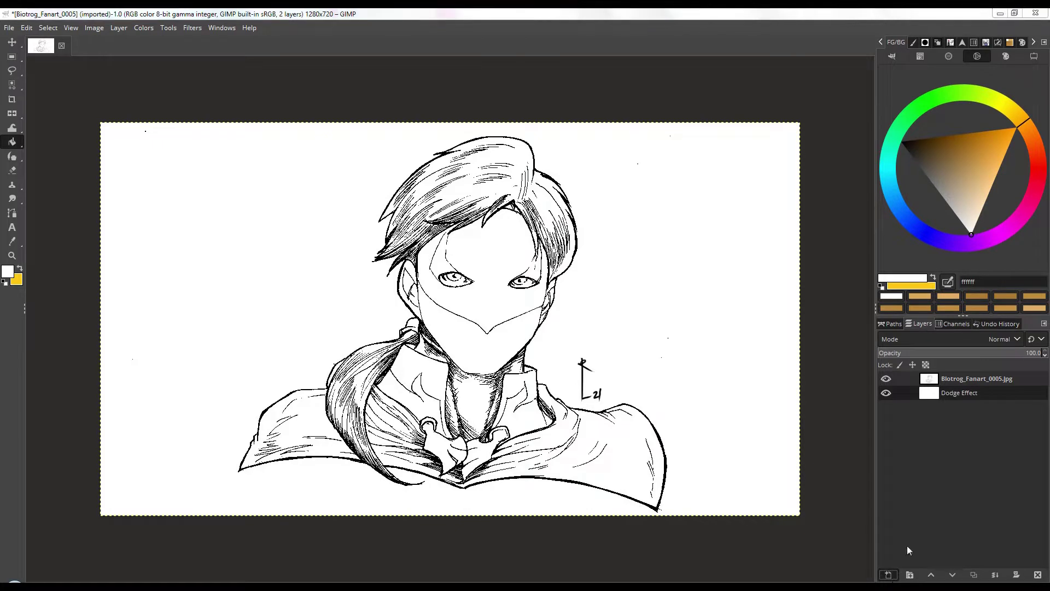
Add a transparent layer between the line art and the Dodge Effect layer, with its mode set to Color erase.
left_click(964, 566)
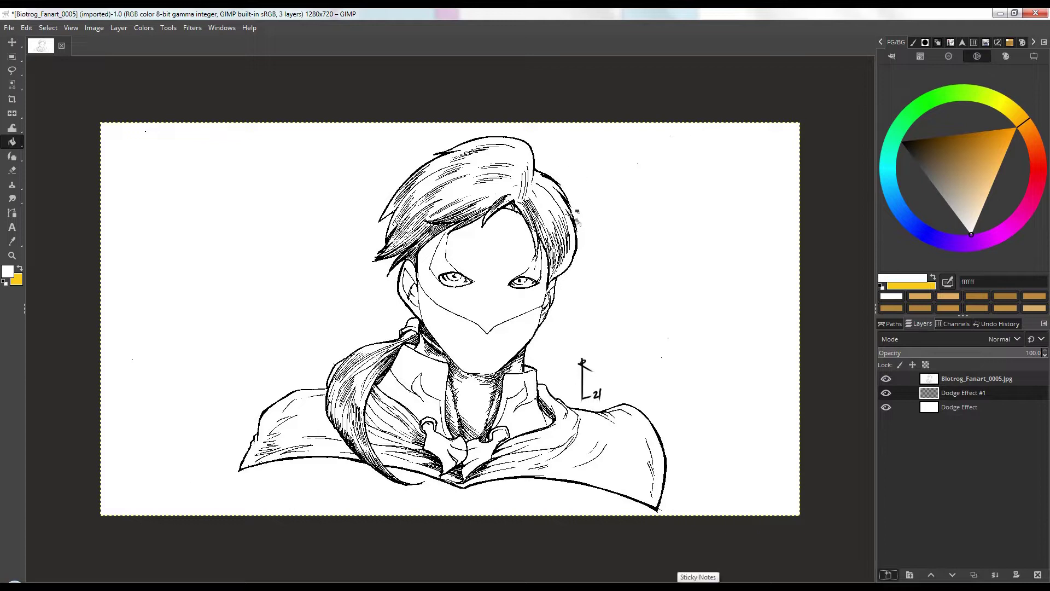
key("ctrl+shift+n")
left_click(690, 363)
Start a path at the left hair tip and trace the outer hair contour over the crown to the notch at the parting.
left_click(12, 212)
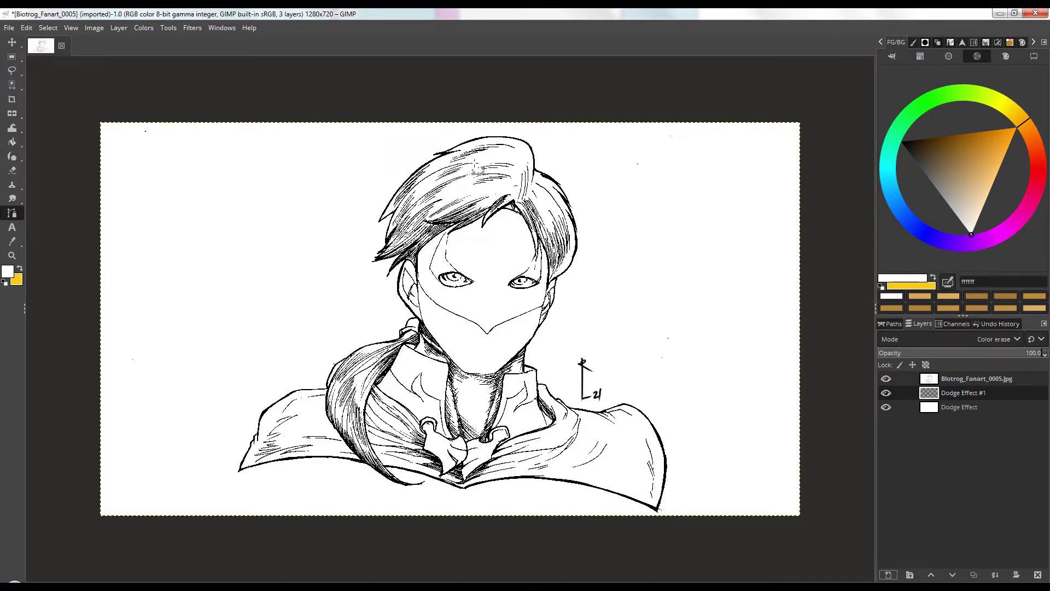
scroll(479, 171, "up", 2)
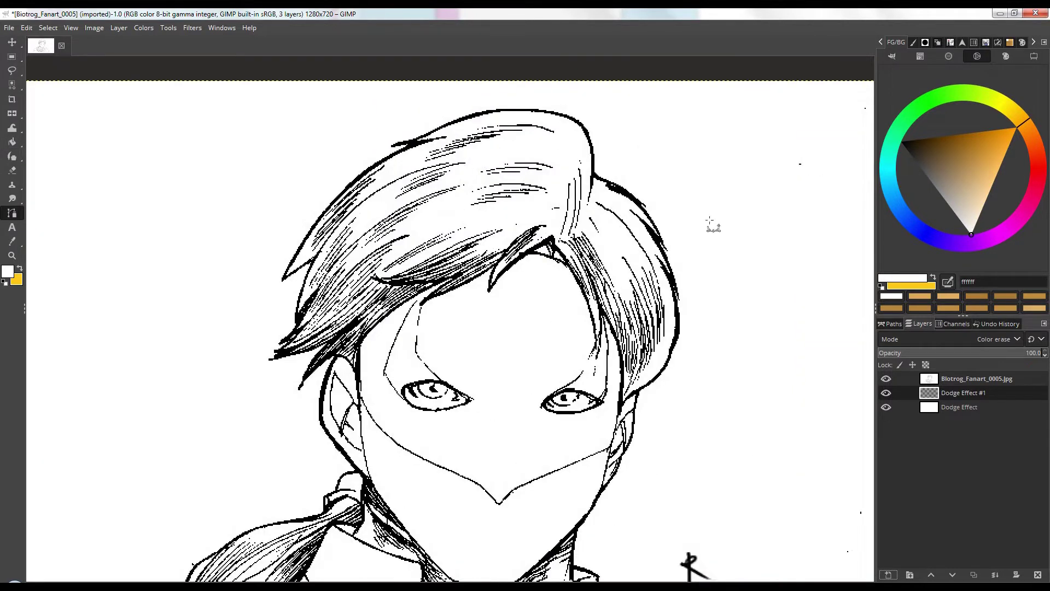
key("ctrl+shift+n")
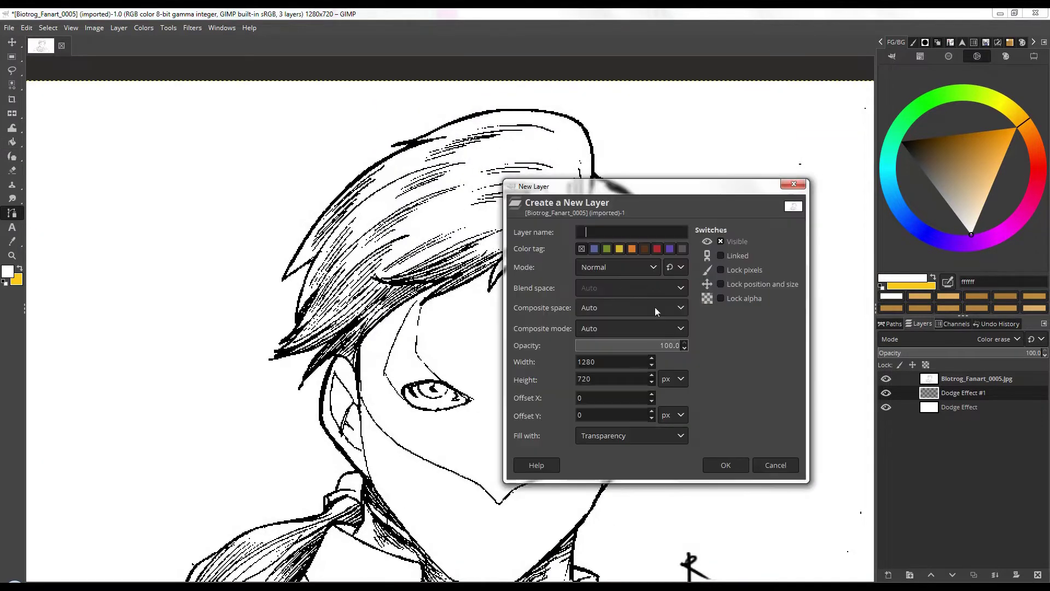
left_click(774, 466)
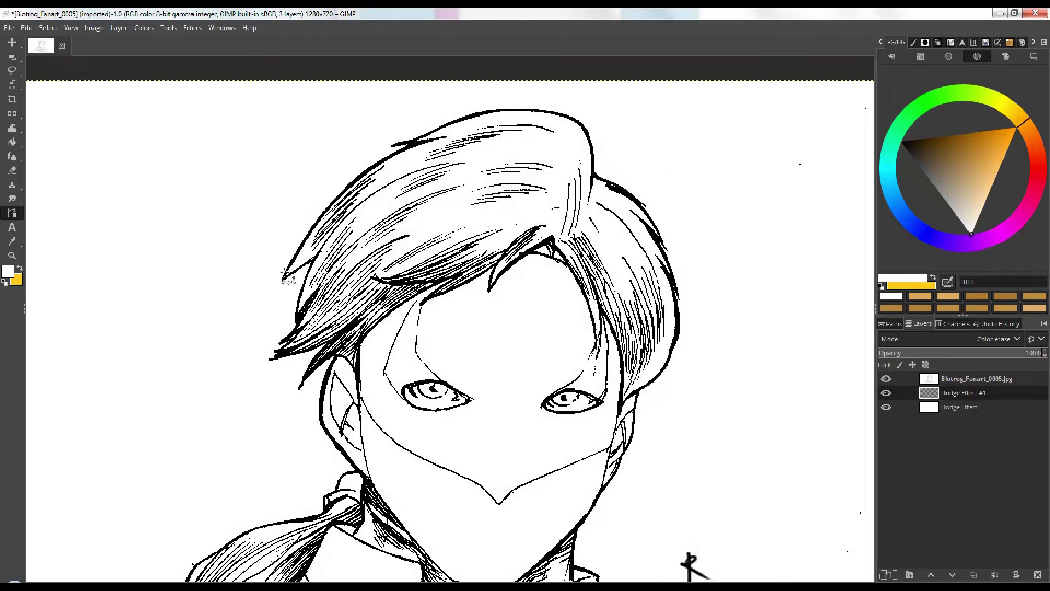
left_click(283, 277)
left_click(334, 202)
left_click(395, 152)
left_click_drag(477, 112, 492, 107)
left_click(573, 116)
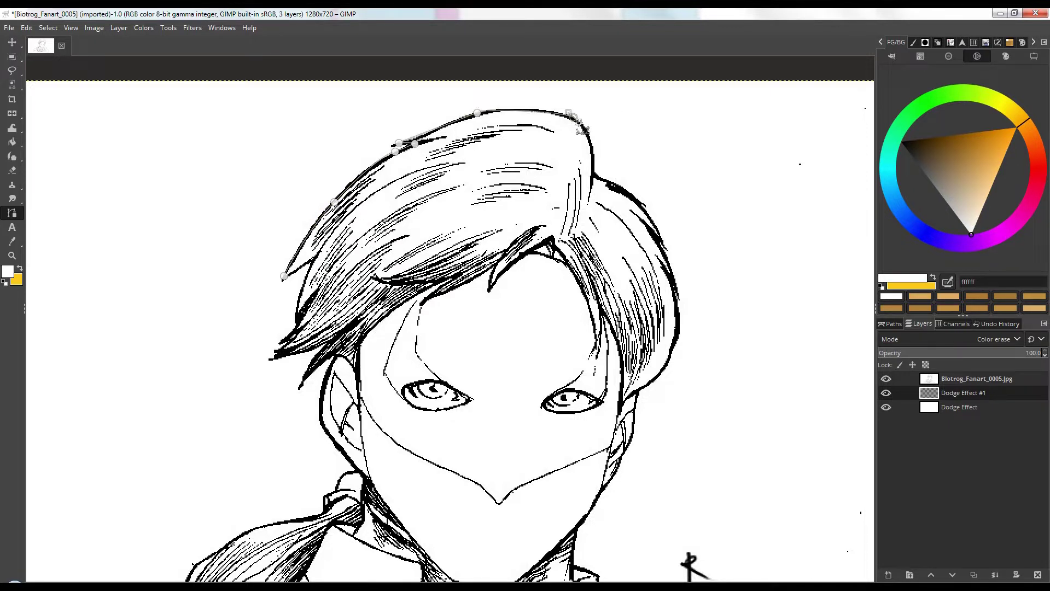
left_click_drag(595, 156, 596, 174)
left_click(595, 177)
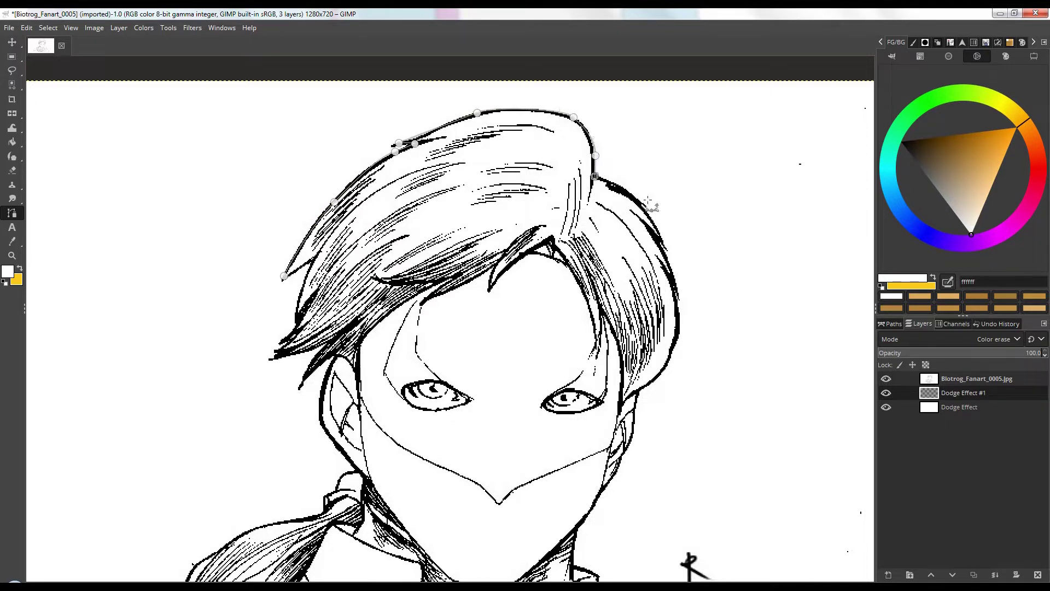
Continue the path down the outer edge of the right-hand hair section to the top of the right ear.
left_click_drag(642, 207, 663, 244)
left_click(654, 234)
left_click(666, 246)
left_click_drag(677, 285, 679, 301)
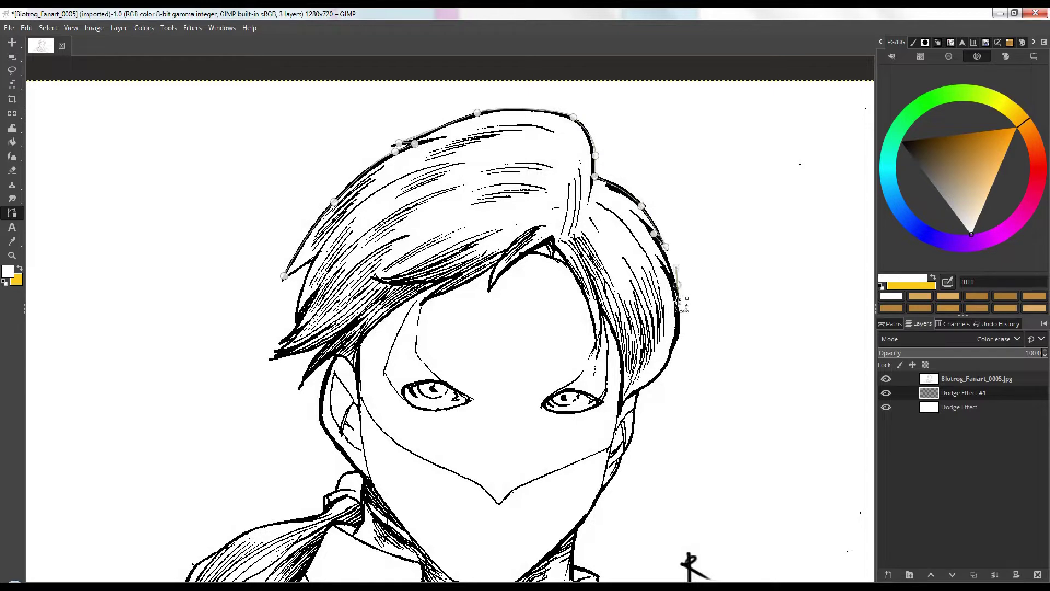
key("ctrl+z")
left_click(675, 279)
left_click_drag(678, 317, 677, 334)
left_click(662, 370)
left_click(637, 392)
left_click(634, 409)
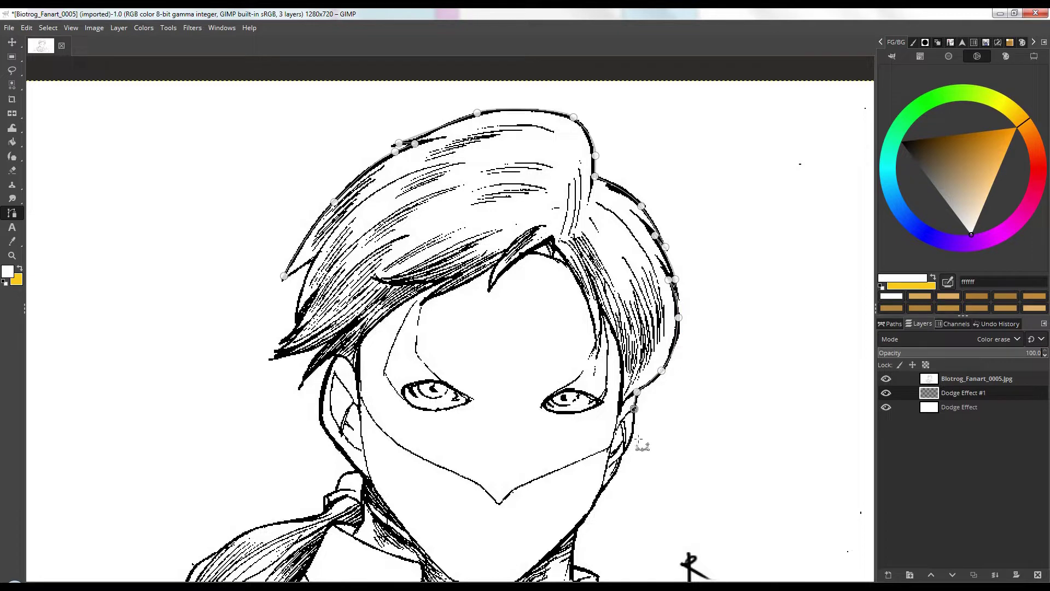
Trace the path along the right ear and down the jawline to the neck.
scroll(643, 443, "down", 10)
left_click(646, 126)
left_click(632, 157)
left_click(621, 174)
left_click(607, 194)
left_click(595, 216)
left_click(590, 224)
Extend the path around the right collar's upper corner and down to the base of the right shoulder.
left_click(587, 256)
left_click(611, 267)
left_click(612, 295)
key("ctrl+z")
left_click(612, 296)
left_click_drag(622, 280, 412, 244)
left_click(418, 263)
left_click(429, 282)
left_click(438, 290)
left_click(449, 291)
left_click(468, 305)
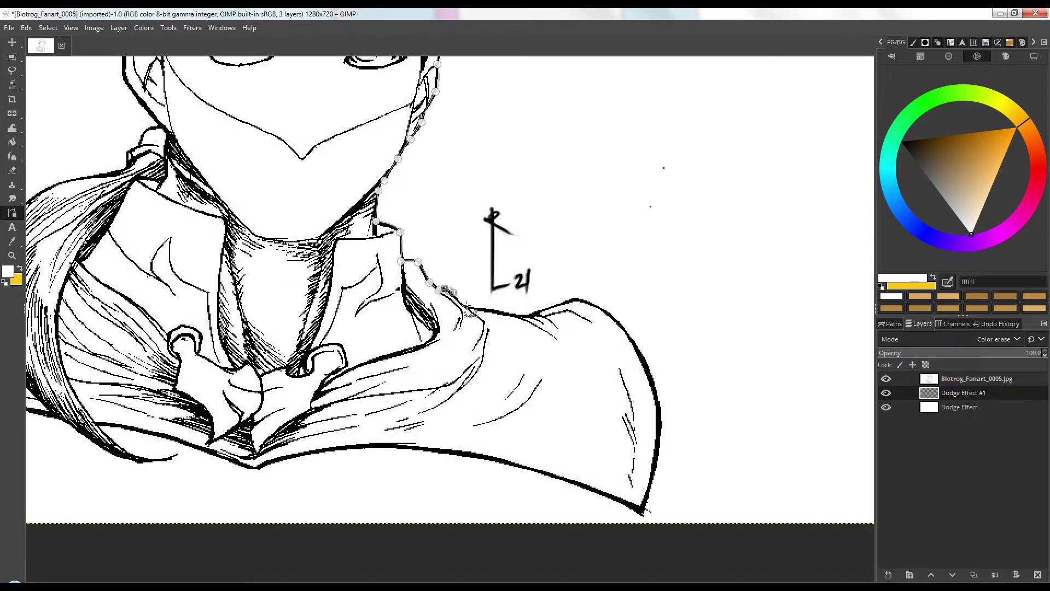
Trace the right shoulder and the cloak's curved outer edge down to its lower right tip.
left_click(509, 316)
left_click(548, 309)
left_click(577, 301)
left_click_drag(633, 341, 656, 383)
left_click_drag(659, 443, 651, 478)
left_click(640, 510)
Trace the cloak's lower hem from the right tip through the centre point to the ponytail.
scroll(575, 426, "down", 5)
scroll(575, 427, "left", 5)
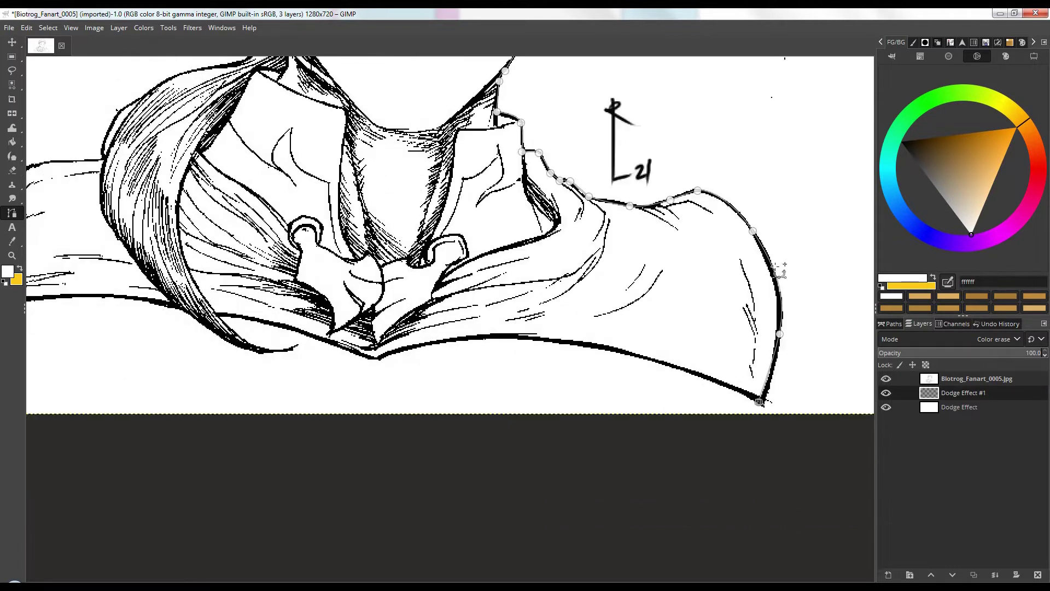
left_click_drag(486, 338, 377, 356)
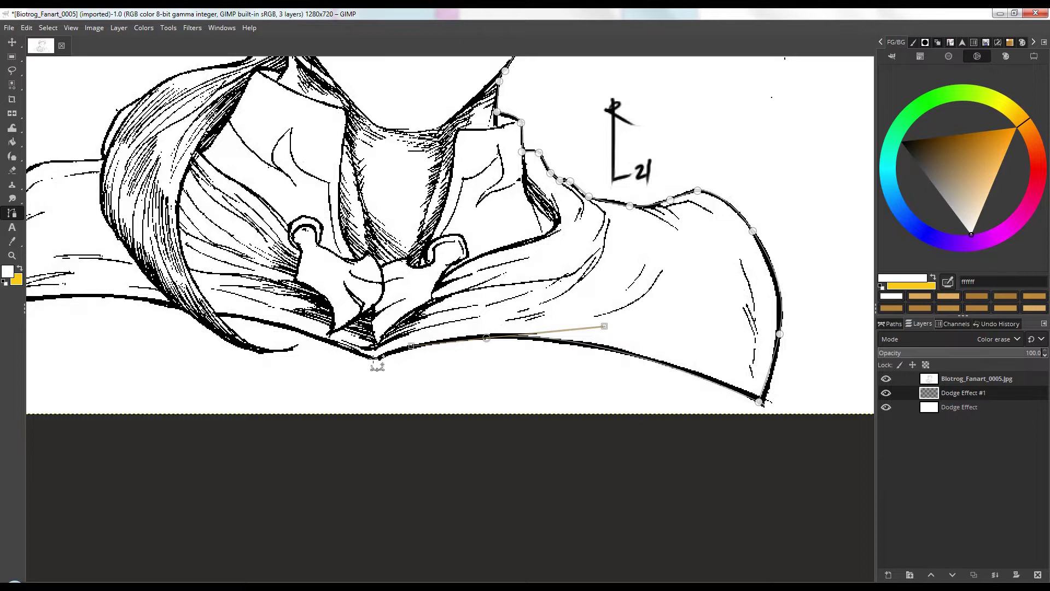
scroll(383, 358, "down", 1)
scroll(383, 358, "left", 5)
left_click_drag(587, 309, 489, 285)
left_click(489, 289)
Trace the path around the ponytail's hanging tip and back up to the left part of the cloak hem.
left_click_drag(530, 323, 500, 311)
left_click(486, 288)
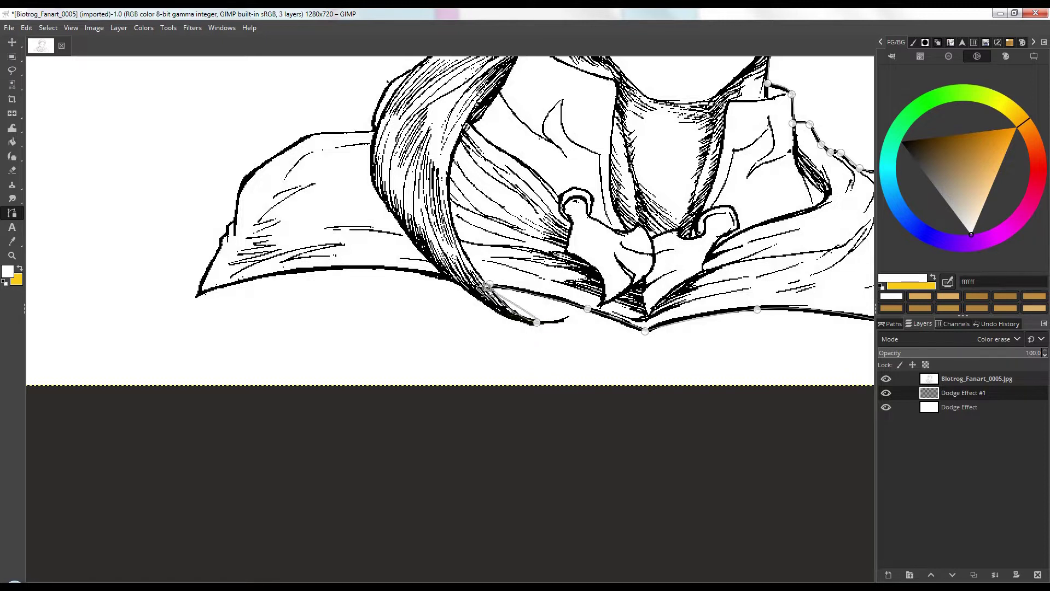
key("ctrl+z")
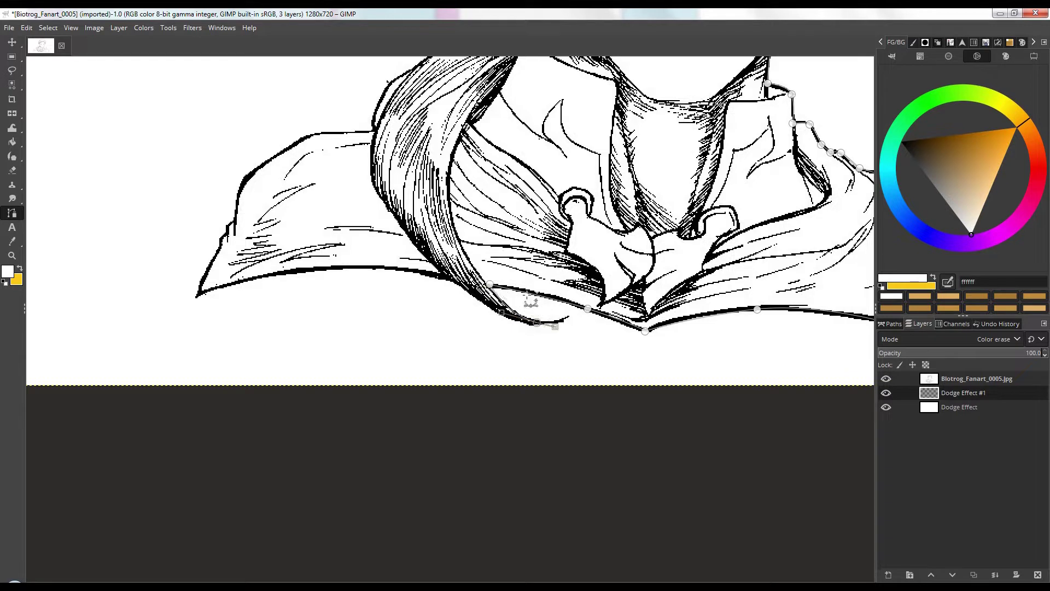
left_click_drag(490, 284, 536, 324)
key("ctrl+z")
left_click_drag(674, 239, 400, 382)
left_click_drag(449, 319, 366, 362)
left_click_drag(285, 435, 442, 338)
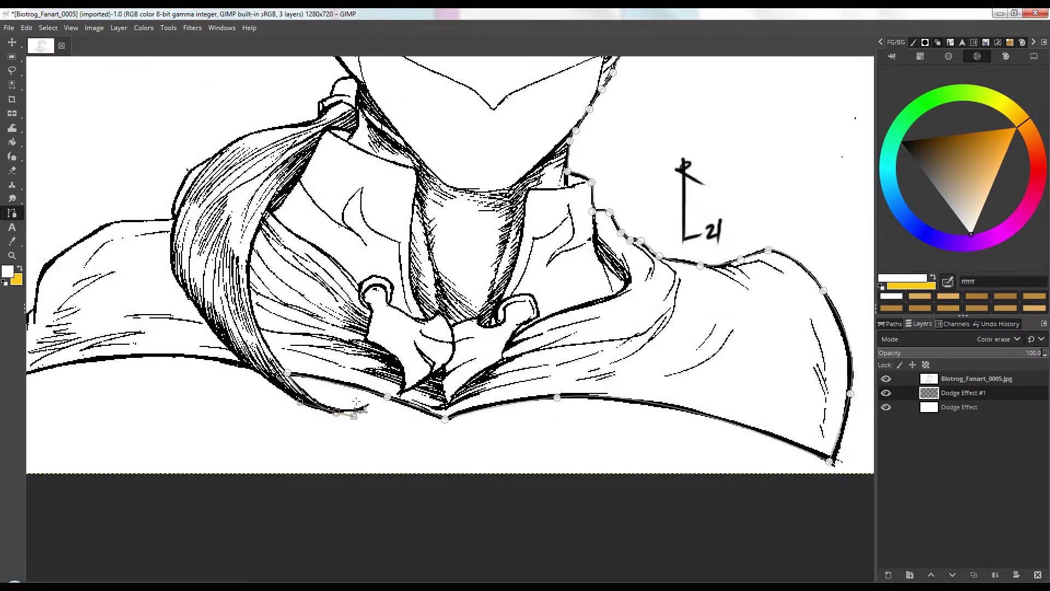
left_click_drag(336, 411, 343, 409)
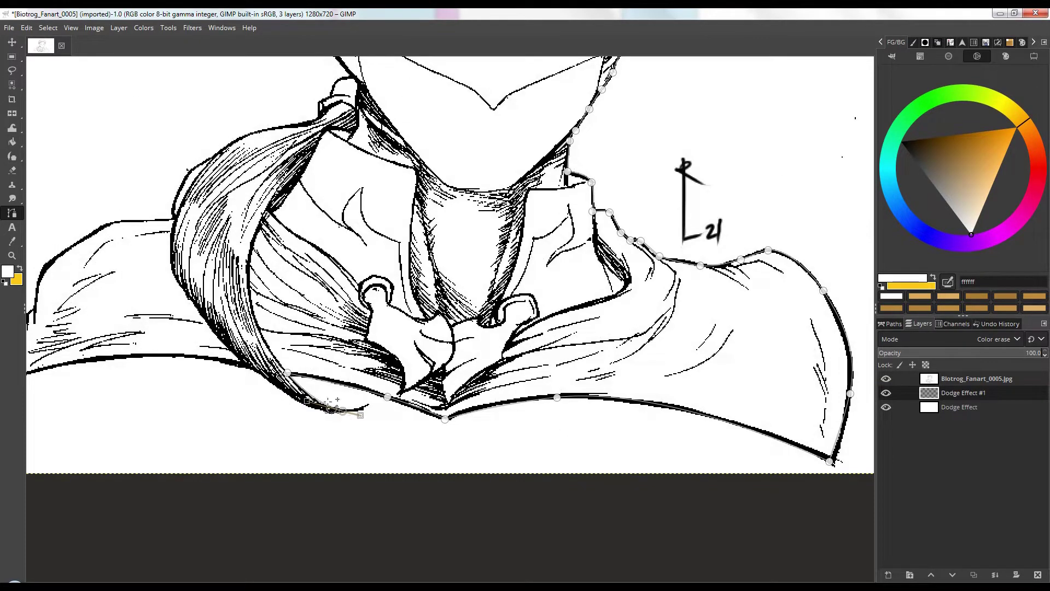
left_click_drag(308, 400, 253, 370)
Continue the path along the left cloak hem and around its lower left tip.
left_click_drag(271, 327, 467, 293)
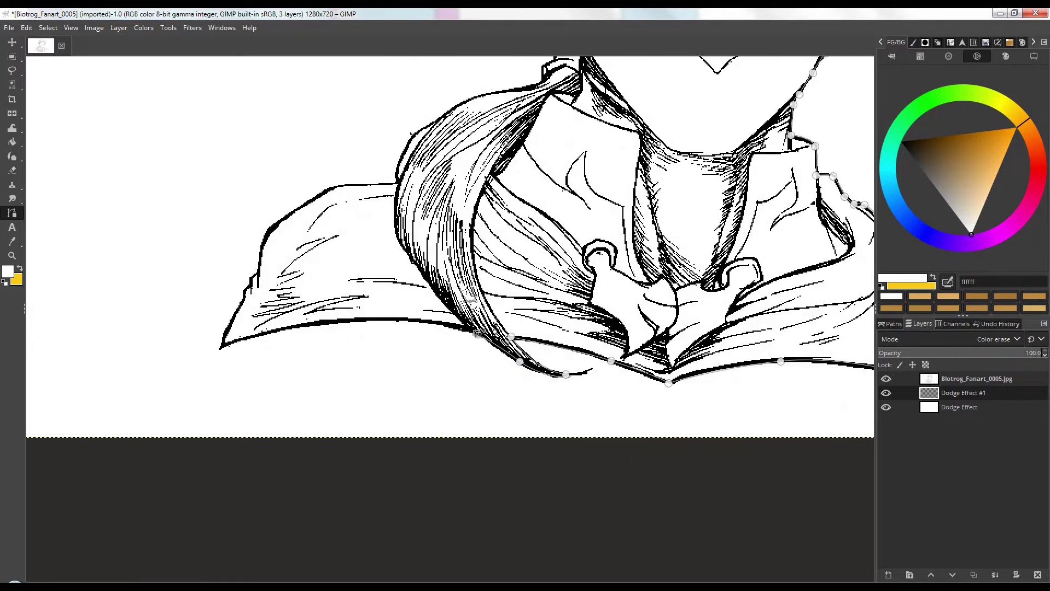
left_click_drag(393, 310, 321, 321)
left_click_drag(235, 343, 216, 353)
left_click(242, 304)
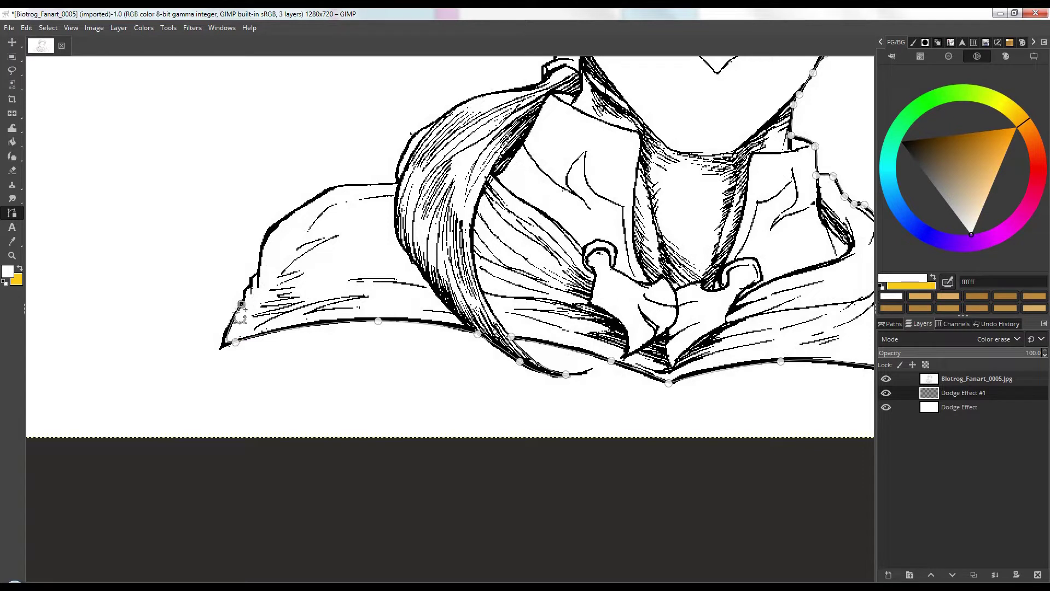
left_click_drag(221, 348, 243, 292)
Trace the cloak's left edge and the top of the left shoulder up to the ponytail.
left_click(249, 286)
left_click(251, 279)
left_click(256, 273)
left_click_drag(276, 225, 207, 361)
left_click(268, 317)
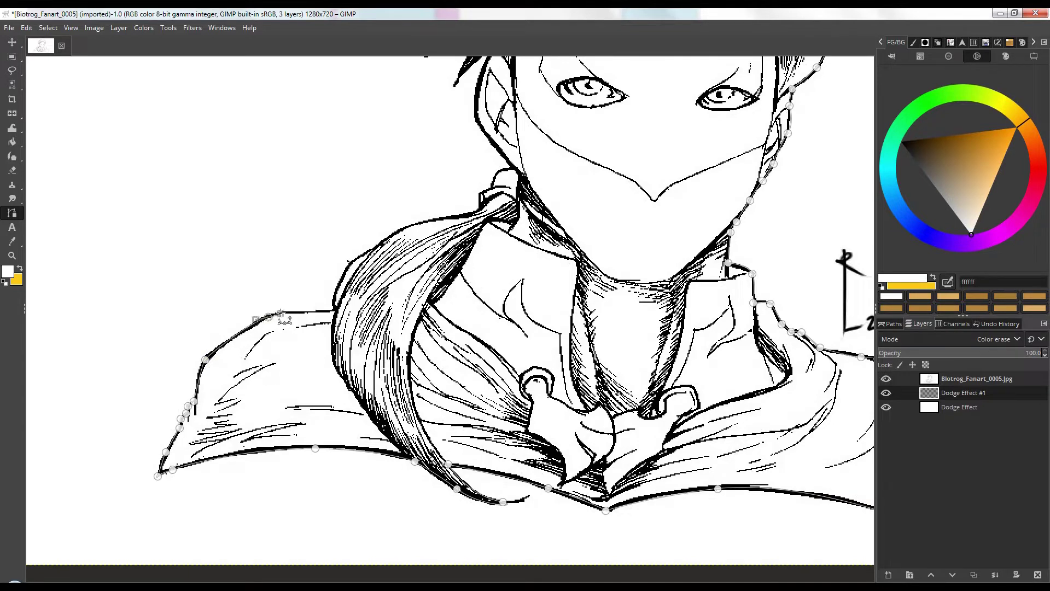
left_click(318, 311)
left_click(335, 309)
left_click(335, 300)
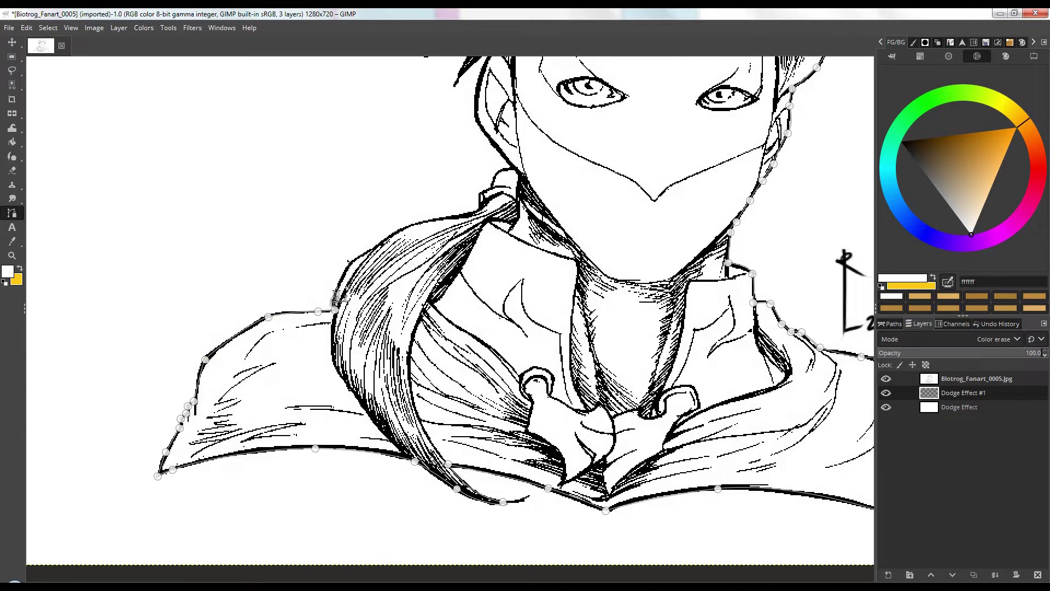
Trace the ponytail's outer edge upward and around the hair tie to the base of the head.
left_click_drag(349, 264, 354, 257)
left_click(380, 245)
left_click_drag(411, 225, 478, 209)
left_click(483, 204)
left_click(480, 193)
left_click(490, 189)
left_click(499, 172)
left_click(513, 168)
Trace the outer contour of the left ear up to the hairline.
left_click_drag(513, 167, 368, 346)
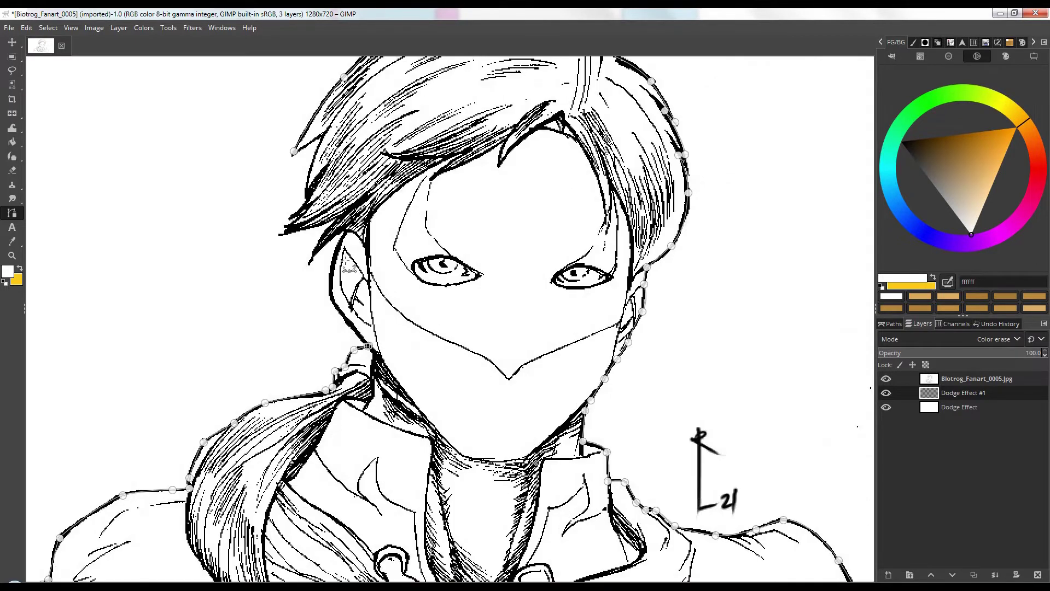
left_click(345, 320)
left_click(331, 293)
left_click_drag(337, 251, 300, 231)
left_click(347, 231)
Trace the path around the two pointed hair strands above the left ear.
left_click(339, 232)
left_click(310, 263)
left_click(351, 209)
left_click(286, 228)
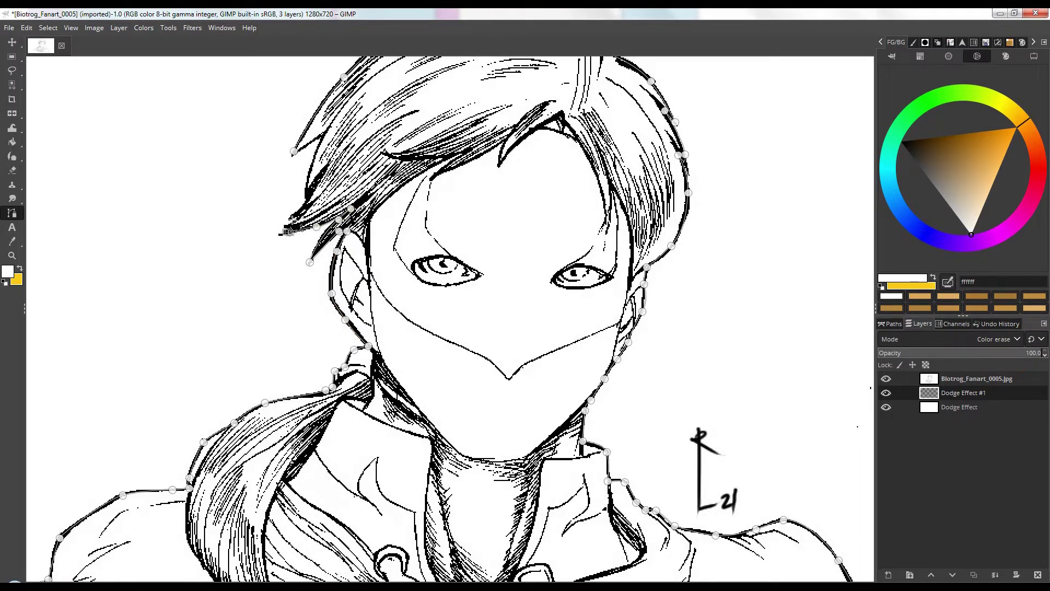
left_click(285, 225)
left_click(303, 214)
left_click_drag(290, 221, 287, 226)
left_click(293, 215)
Trace the remaining left hair edge and close the path at its starting point on the upper hair tip.
left_click(311, 193)
left_click(310, 193)
left_click(309, 175)
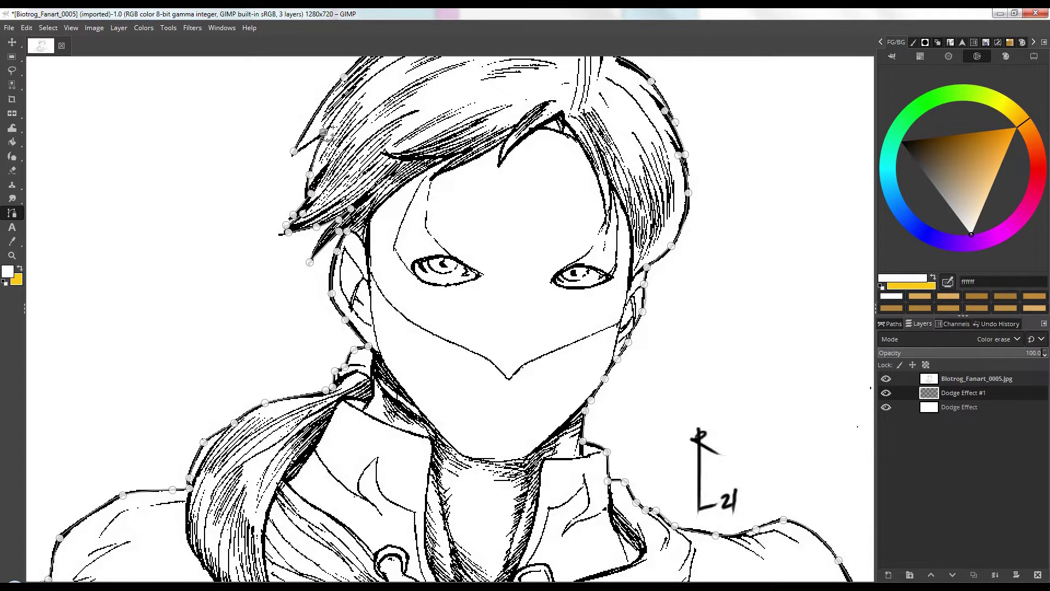
left_click(294, 151, "ctrl")
left_click_drag(295, 152, 293, 155)
Look through the docked brush, dynamics, palette, preset and path panels to find the settings of the Paths tool.
left_click(999, 44)
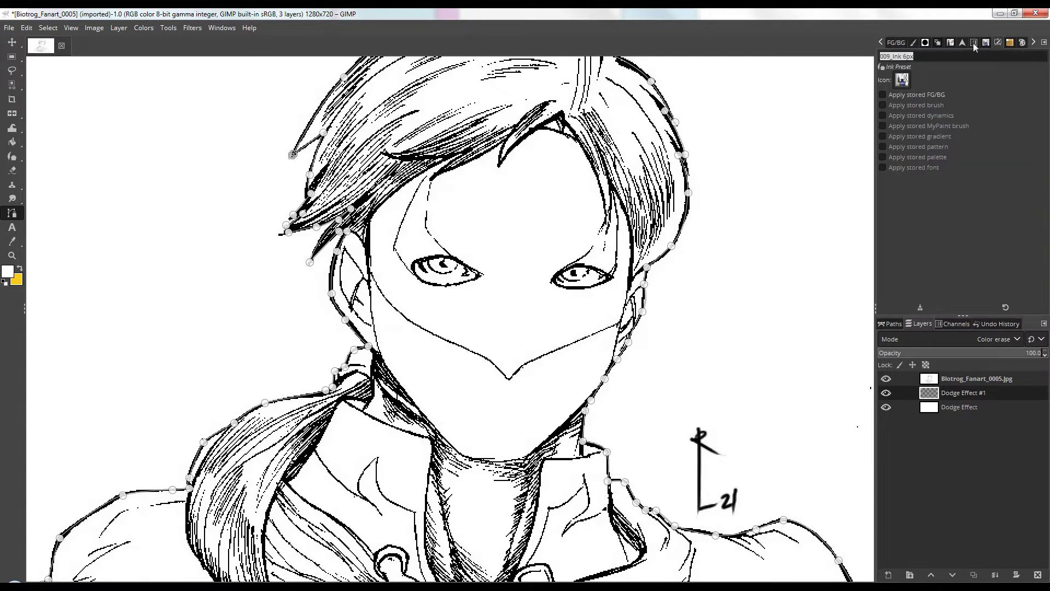
left_click(914, 42)
left_click(938, 43)
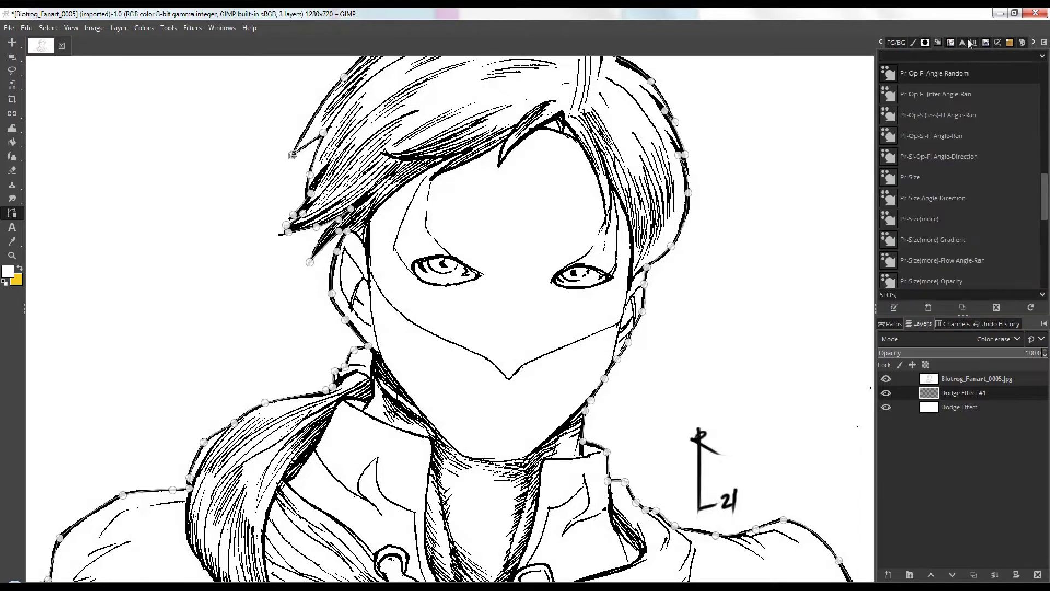
left_click(973, 43)
left_click(1010, 43)
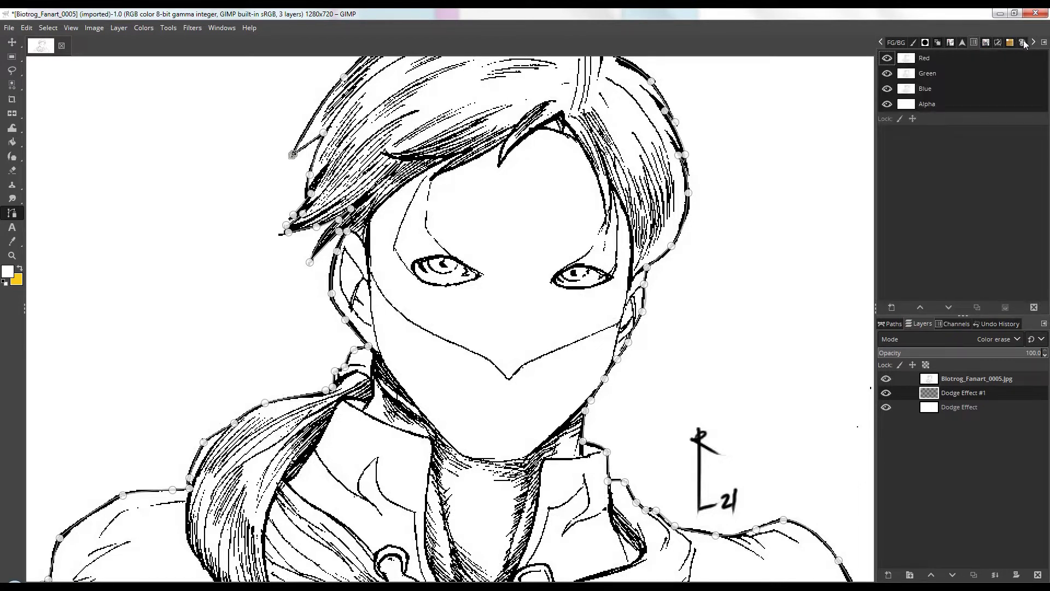
left_click(1022, 43)
left_click(1043, 43)
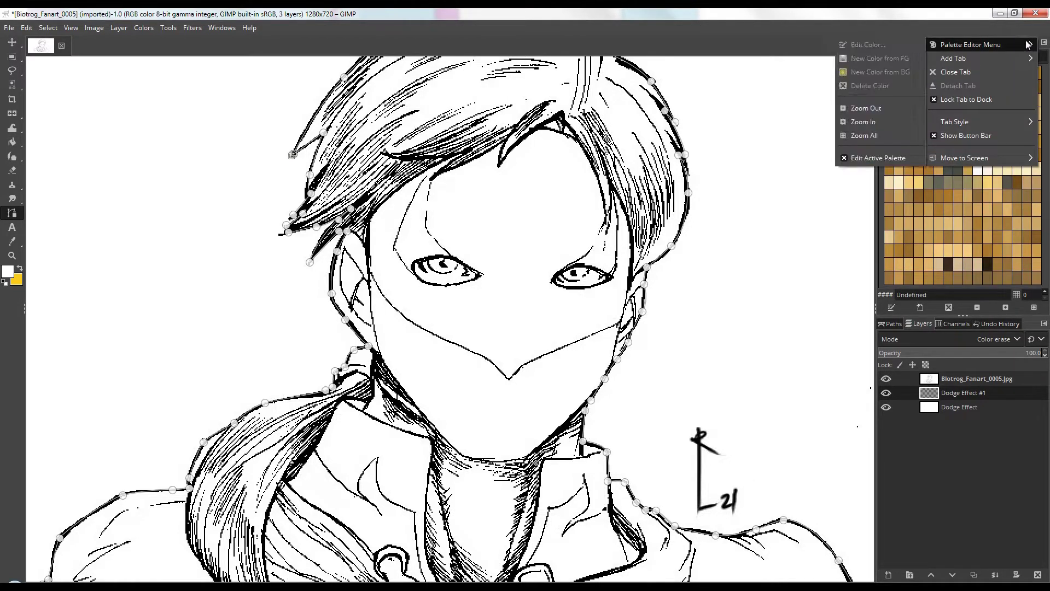
left_click(1036, 38)
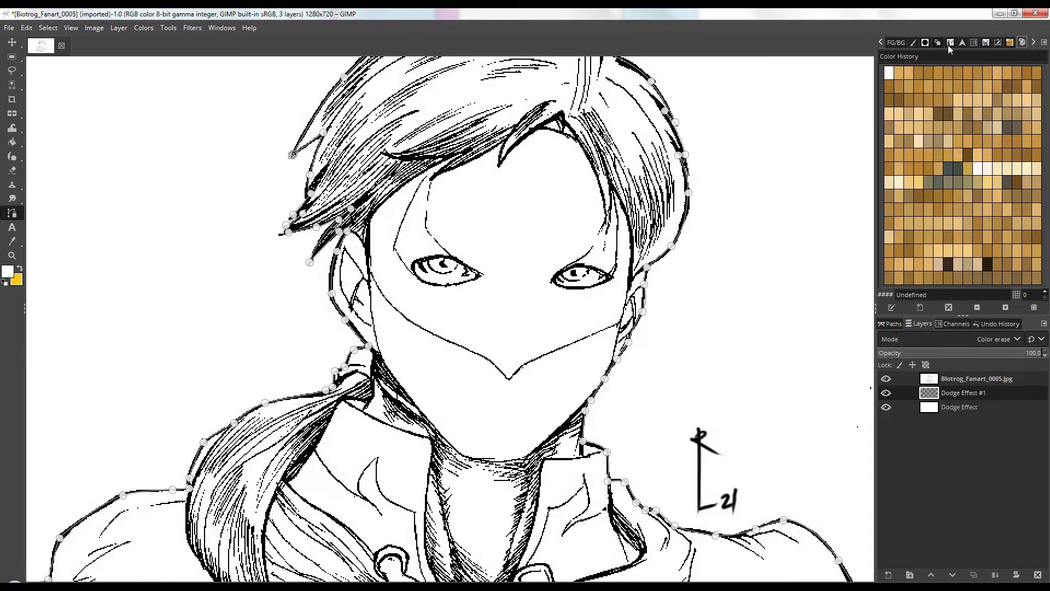
left_click(913, 43)
left_click(925, 43)
left_click(937, 43)
left_click(950, 43)
left_click(963, 43)
left_click(975, 43)
left_click(998, 44)
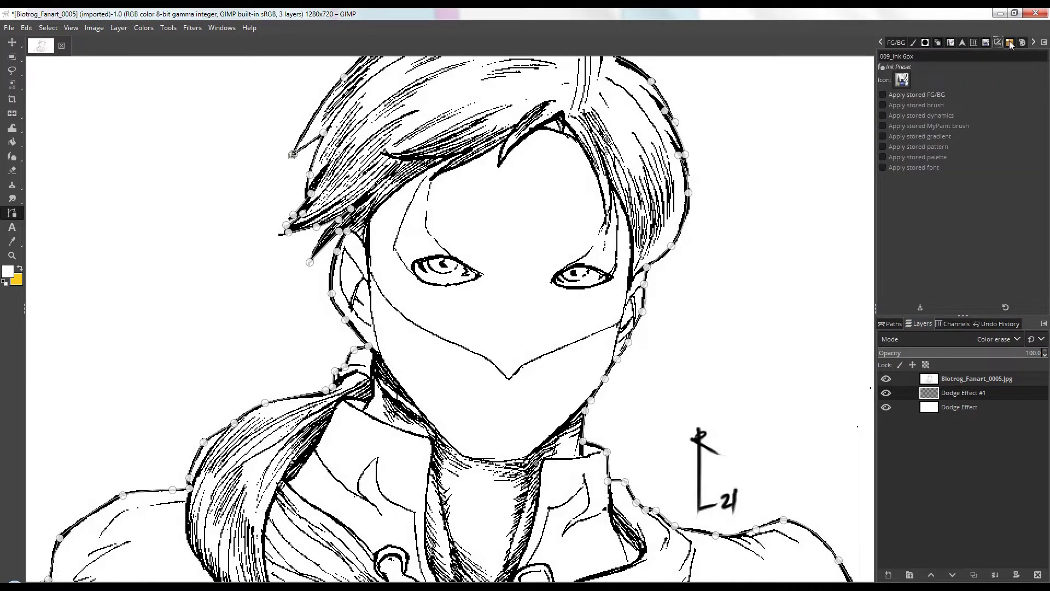
left_click(1010, 44)
left_click(1023, 43)
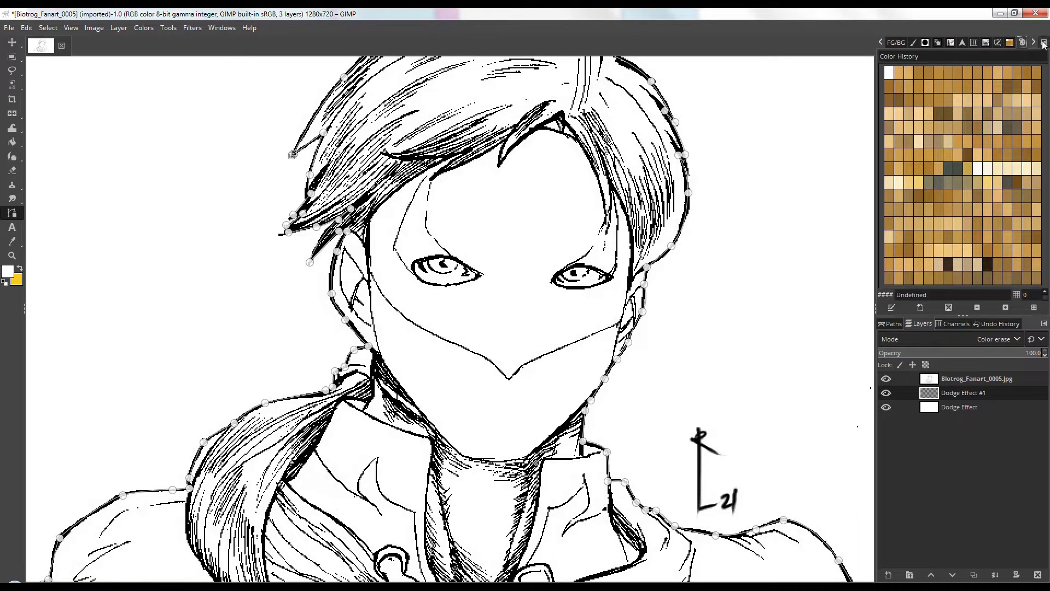
left_click(904, 42)
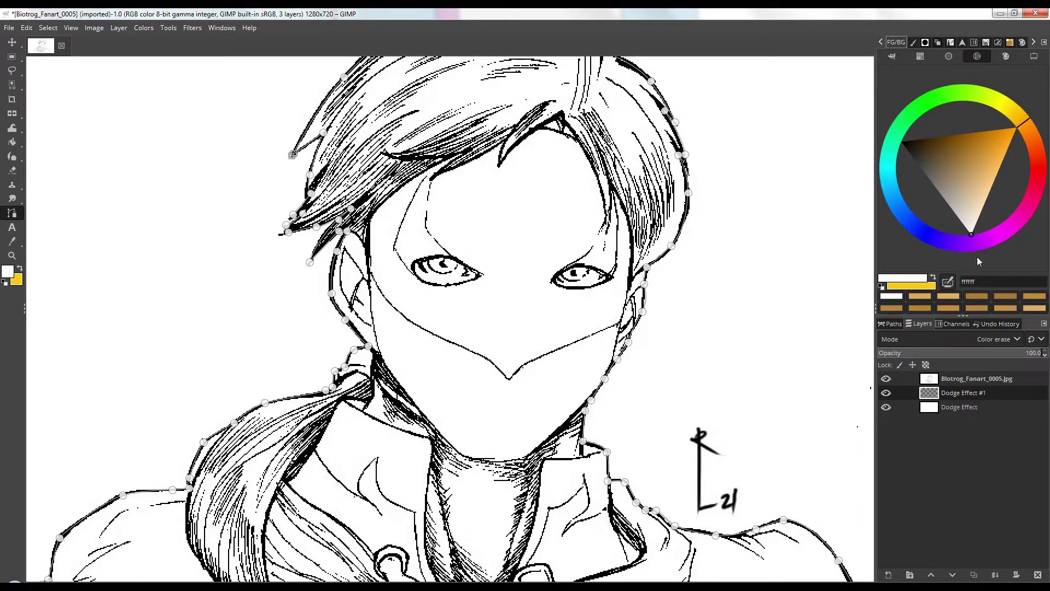
left_click(895, 324)
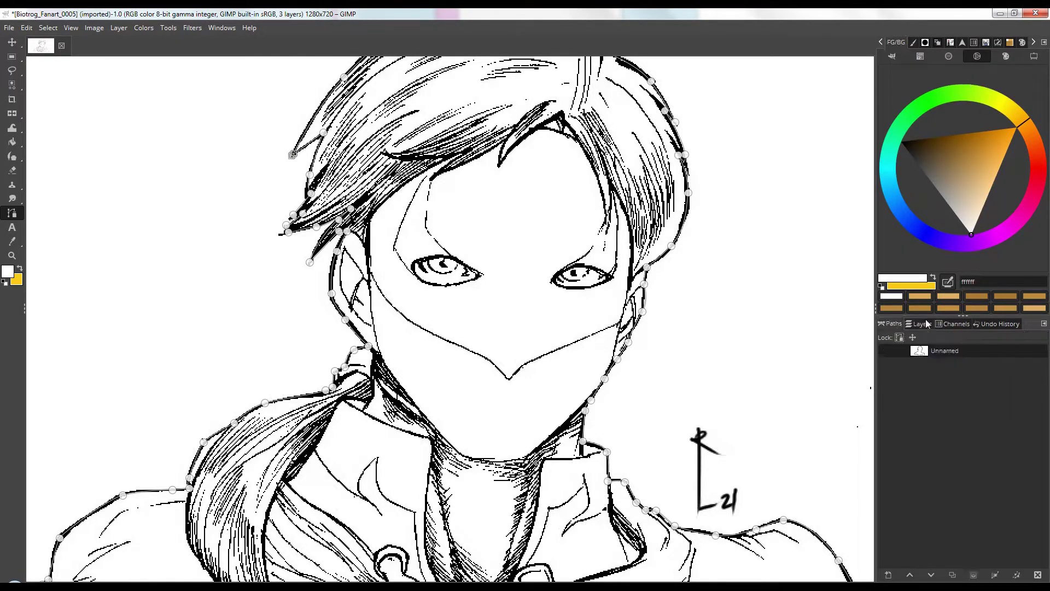
left_click(921, 324)
left_click(915, 43)
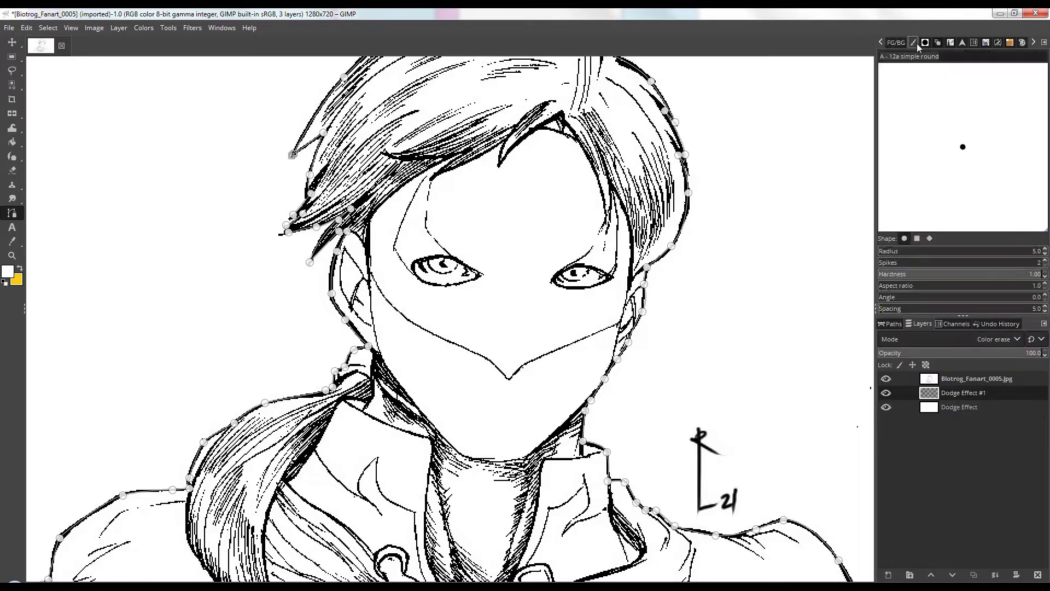
left_click(963, 43)
left_click(977, 42)
left_click(986, 42)
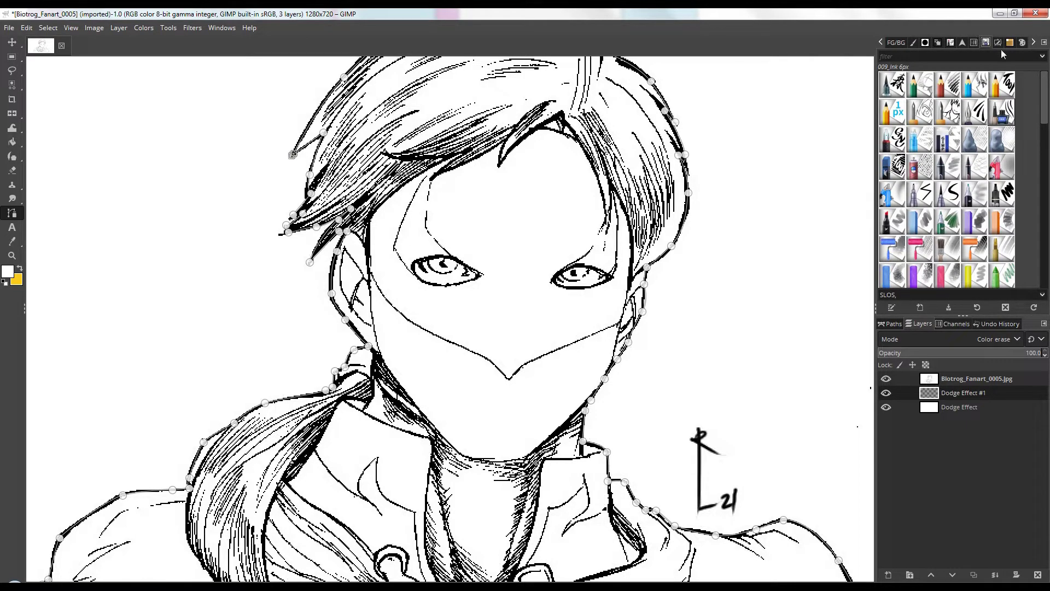
left_click(998, 43)
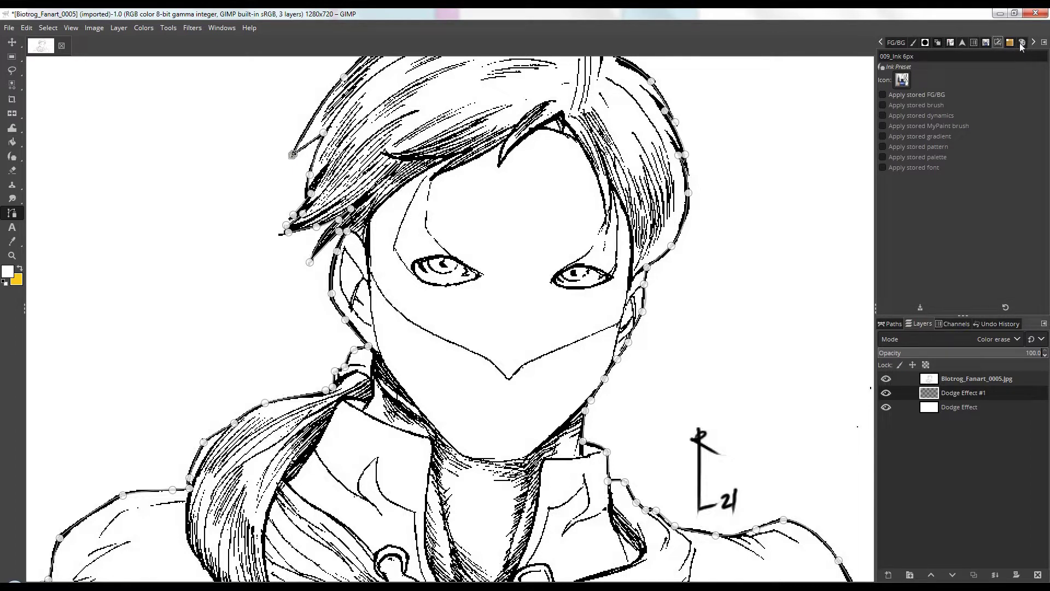
left_click(1022, 43)
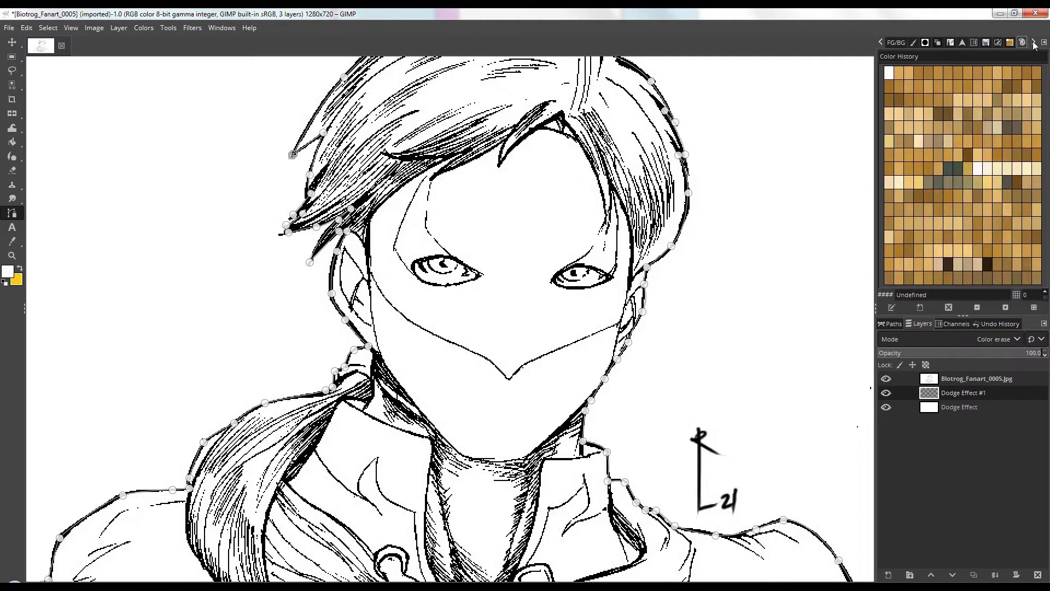
left_click(975, 44)
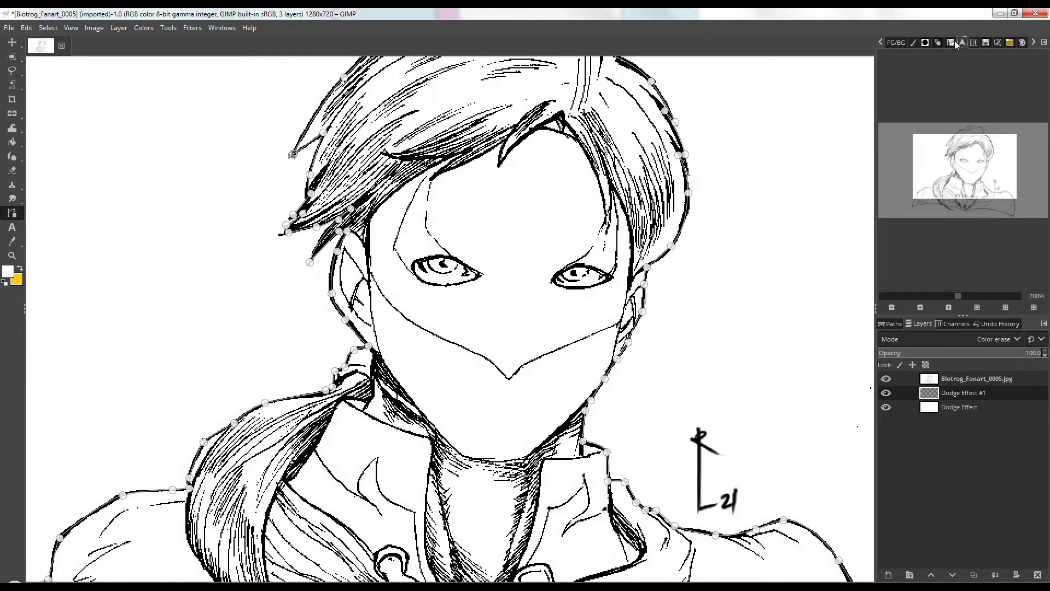
left_click(953, 43)
left_click(939, 43)
left_click(923, 44)
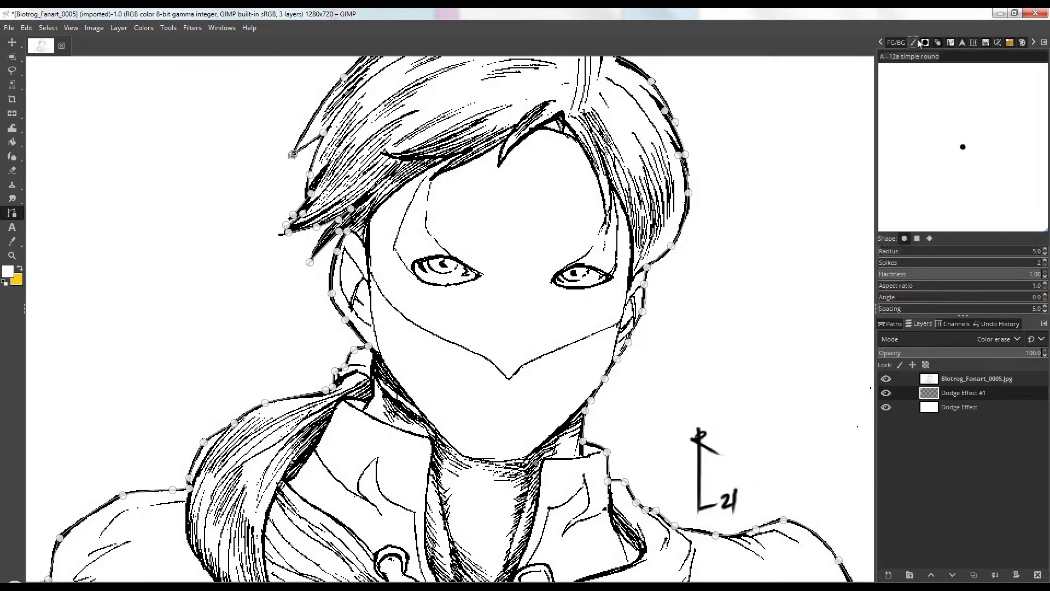
left_click(903, 43)
Bring up the Paths tool's options and create a selection from the character's silhouette path.
left_click(881, 42)
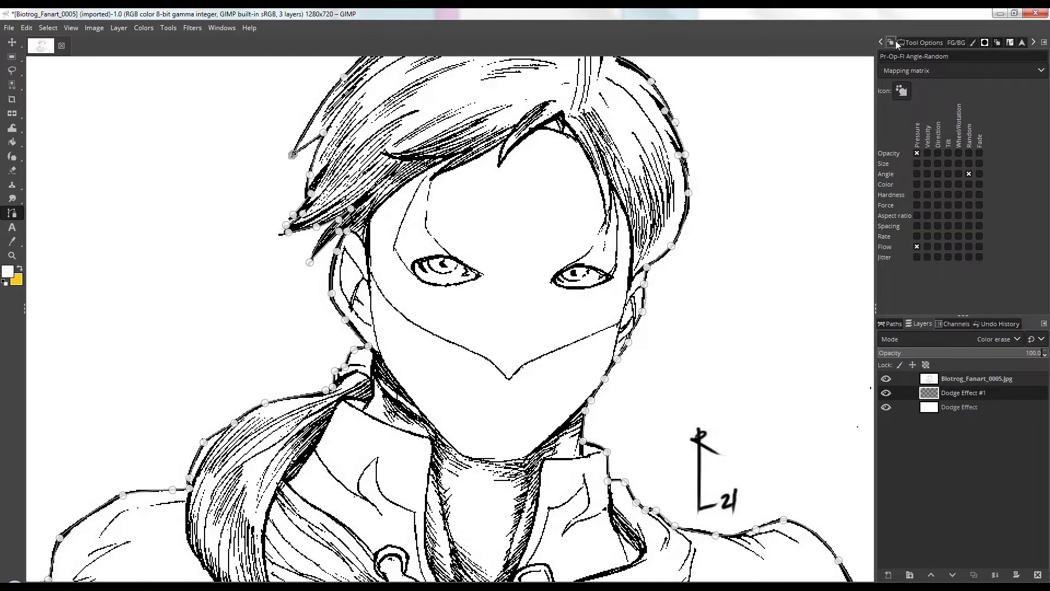
left_click(909, 42)
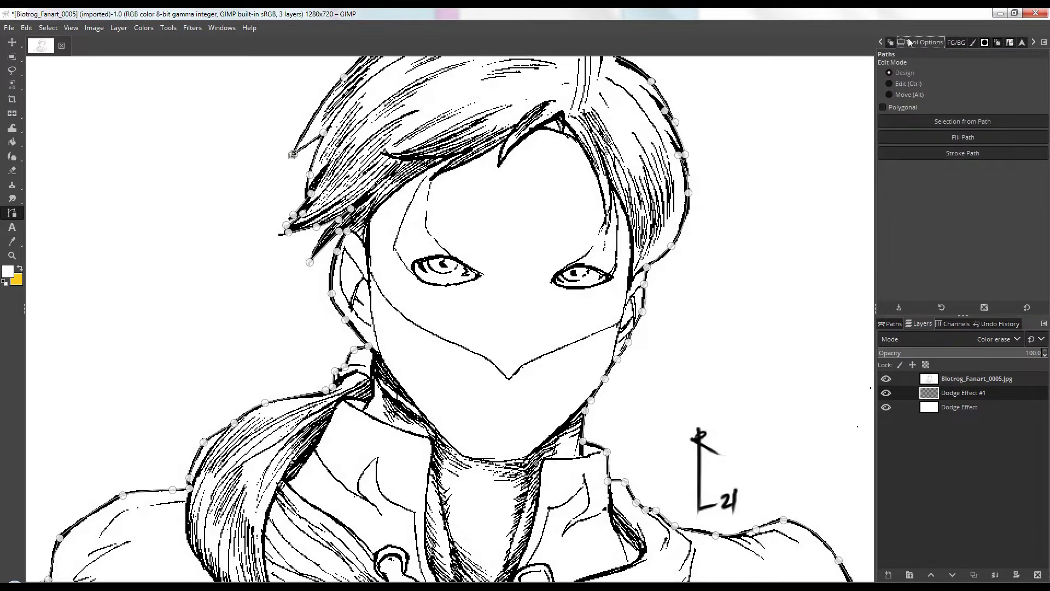
left_click(976, 122)
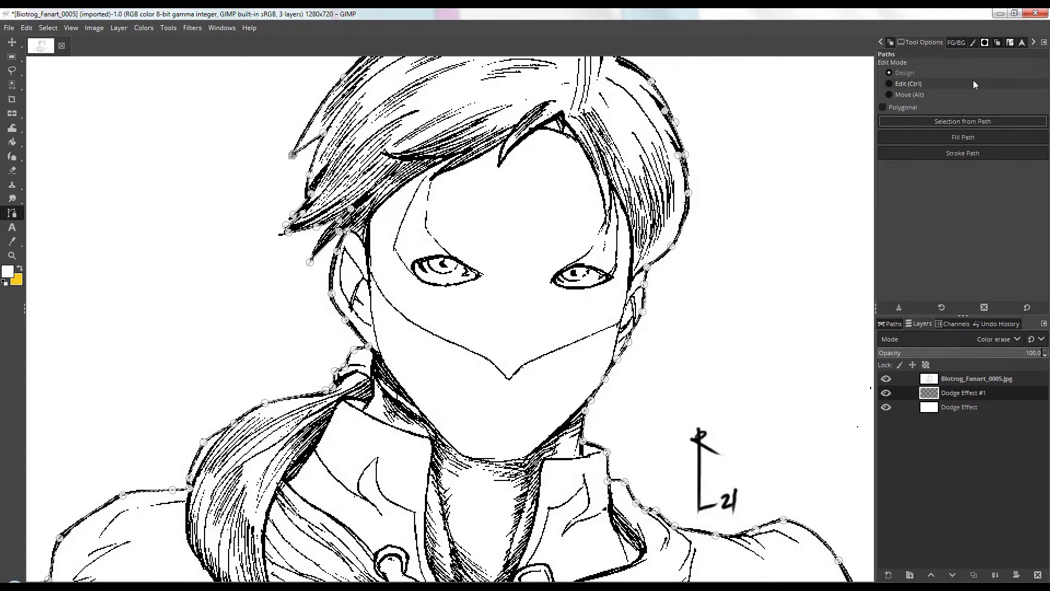
left_click(891, 44)
left_click(937, 42)
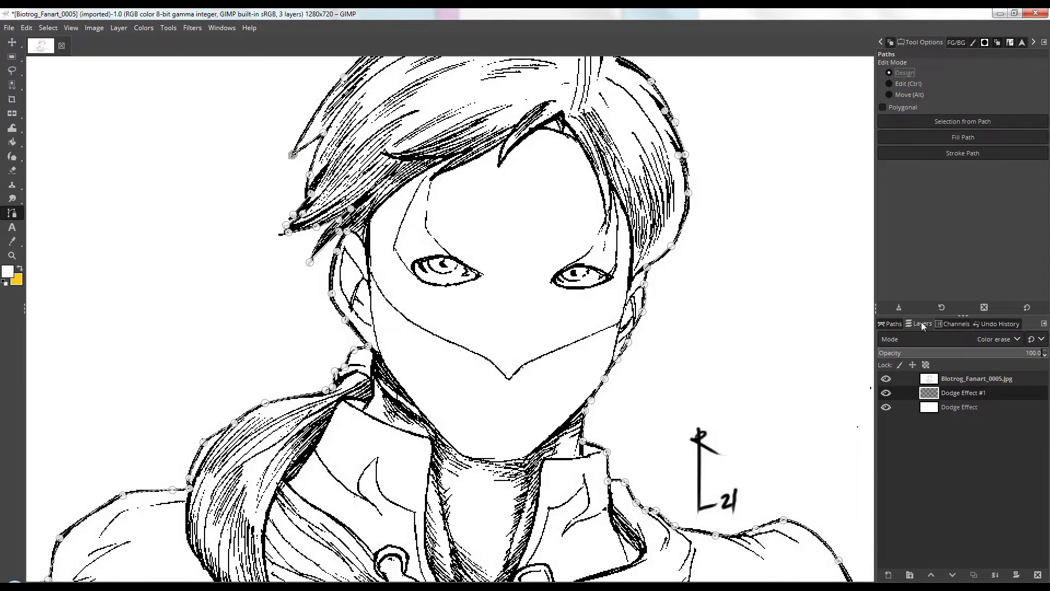
Add a new channel named crown to the image.
left_click(957, 324)
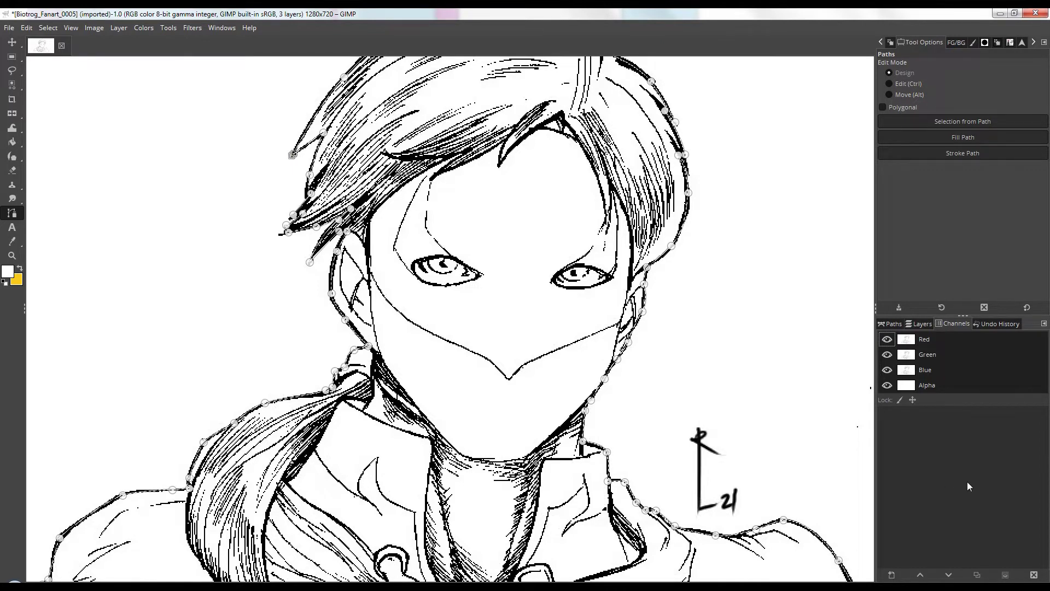
left_click(893, 575)
left_click_drag(938, 445, 513, 201)
left_click(538, 317)
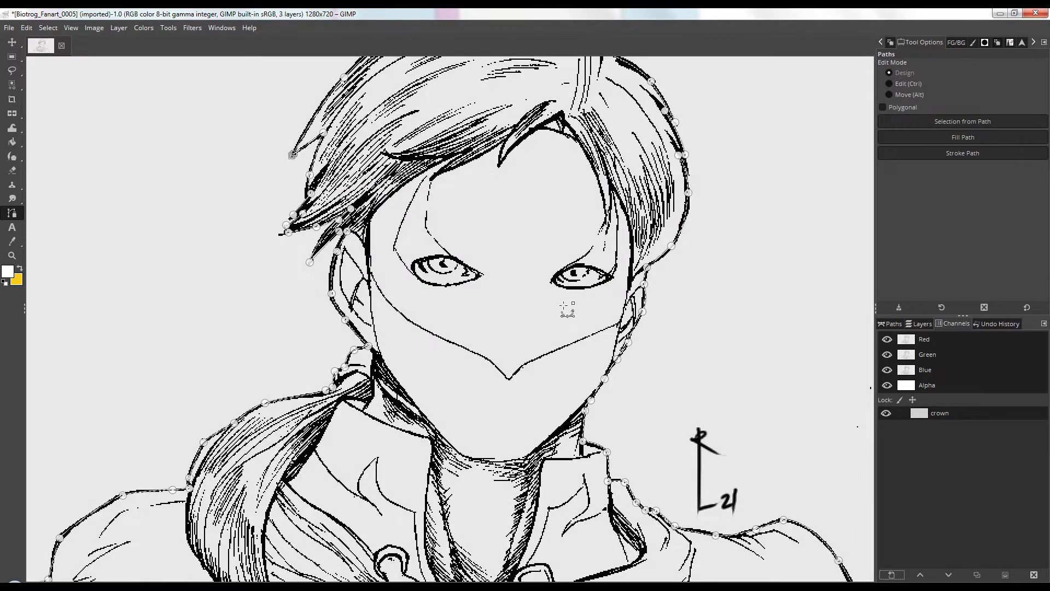
Switch to the Paintbrush and make the Dodge Effect #1 layer active.
left_click(973, 343)
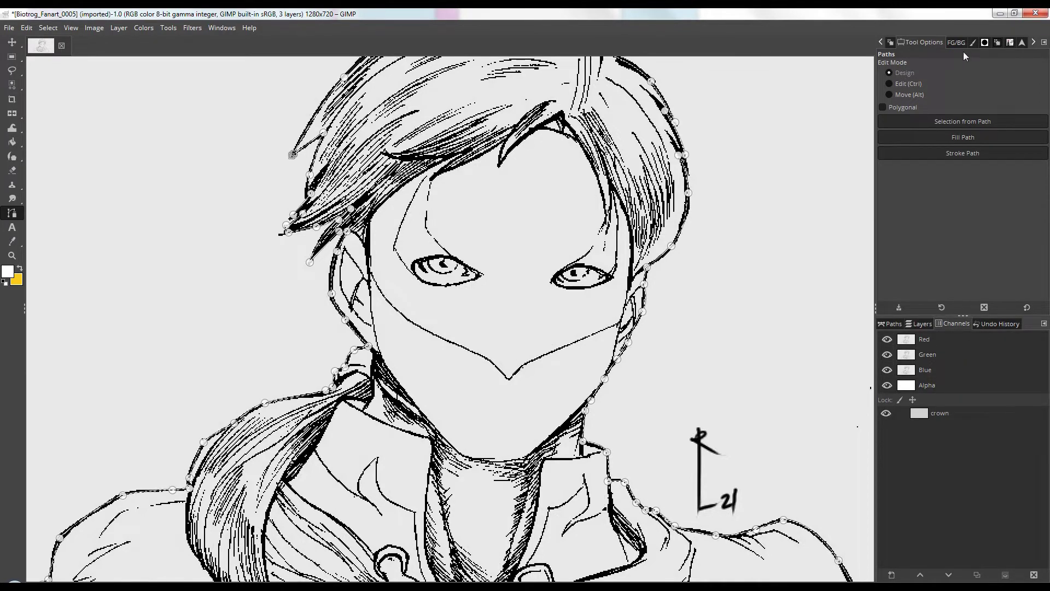
left_click(920, 323)
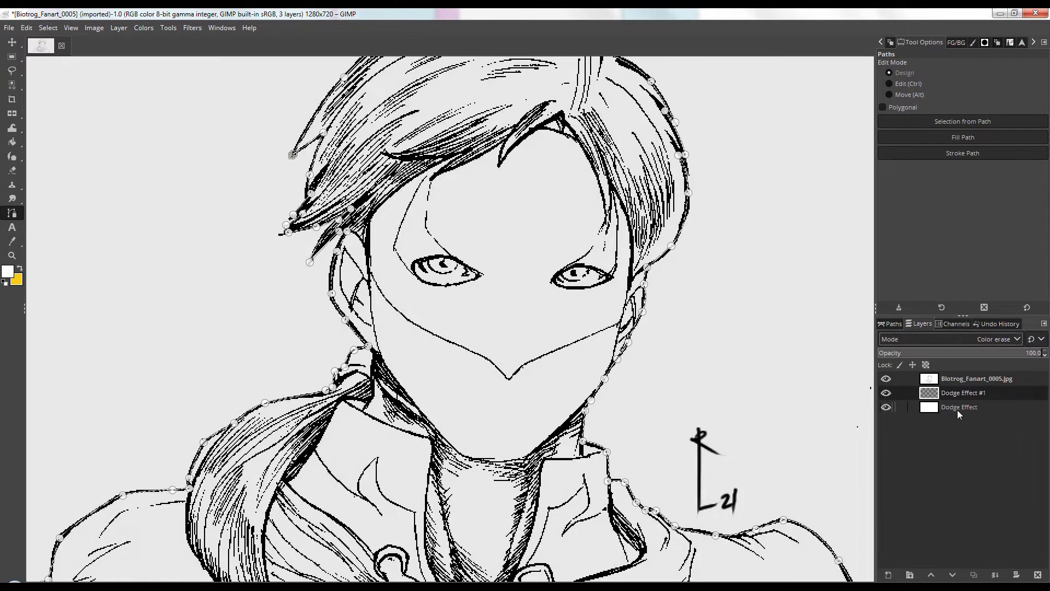
left_click(958, 409)
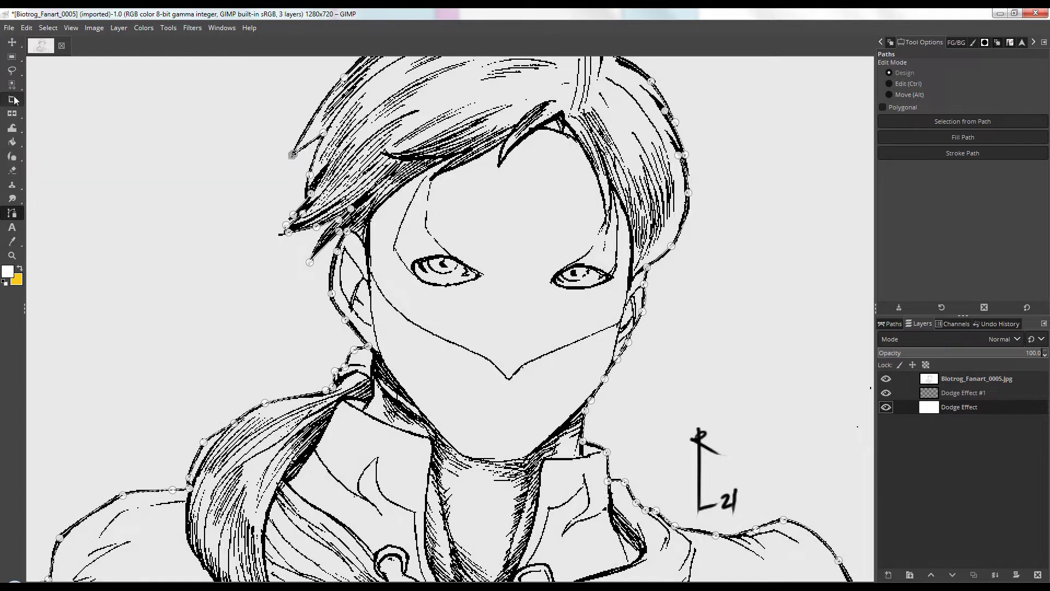
left_click(14, 156)
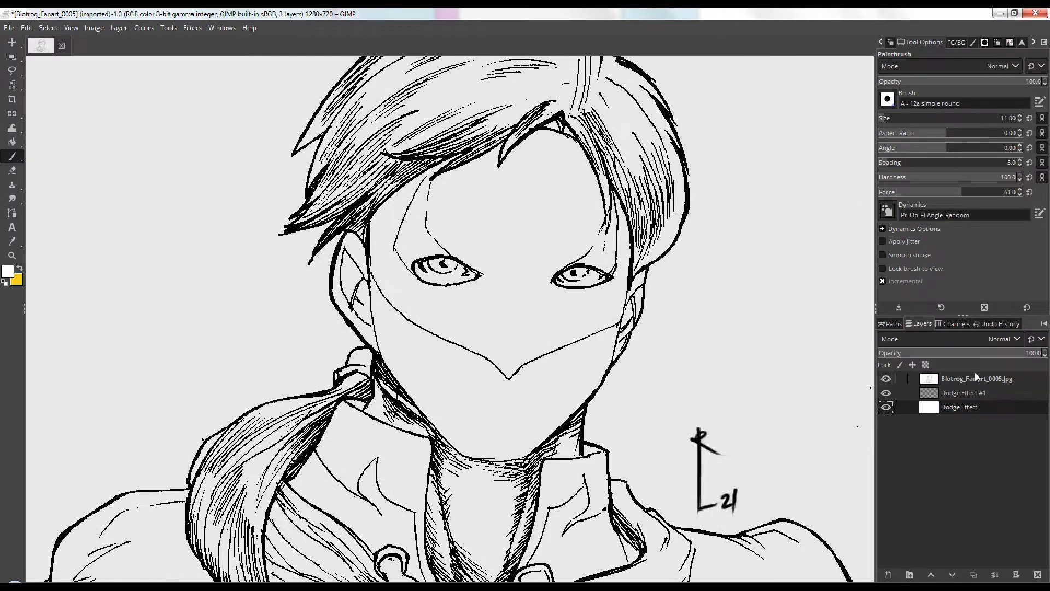
left_click(959, 395)
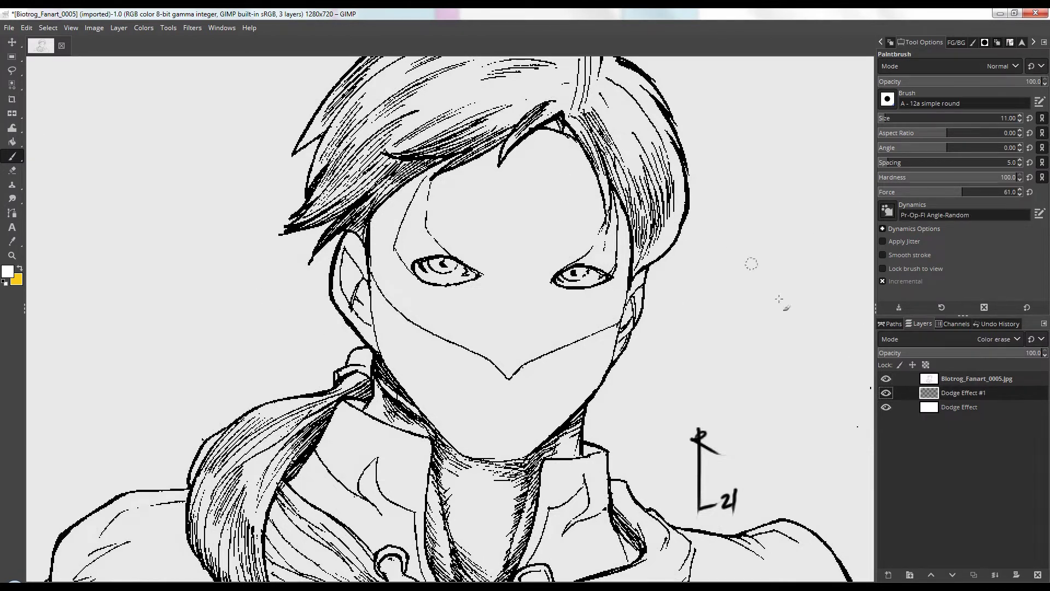
Create a selection from the silhouette path again and return to the Paintbrush.
left_click(891, 324)
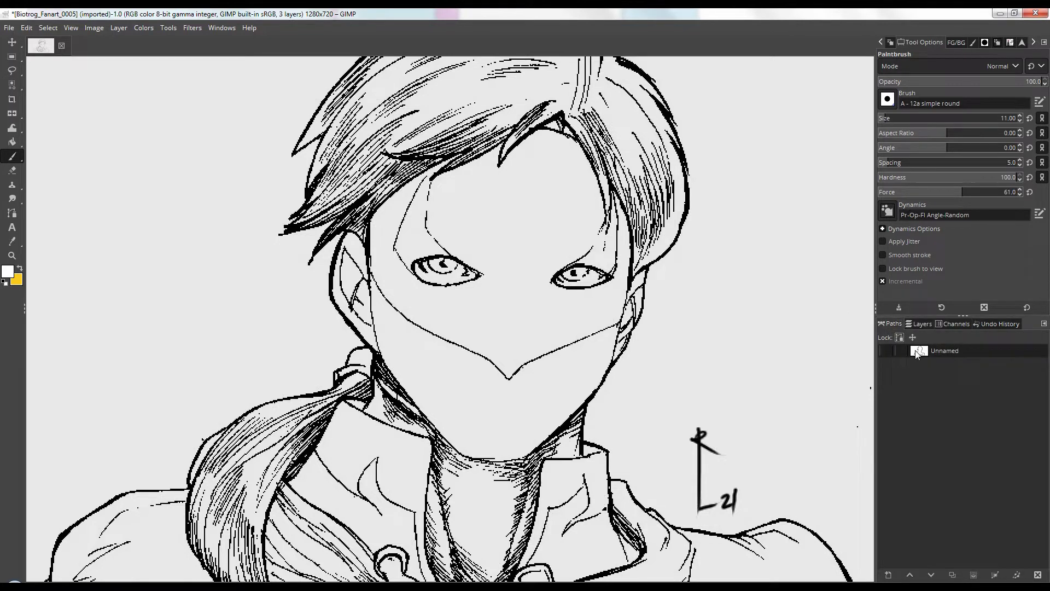
double_click(918, 353)
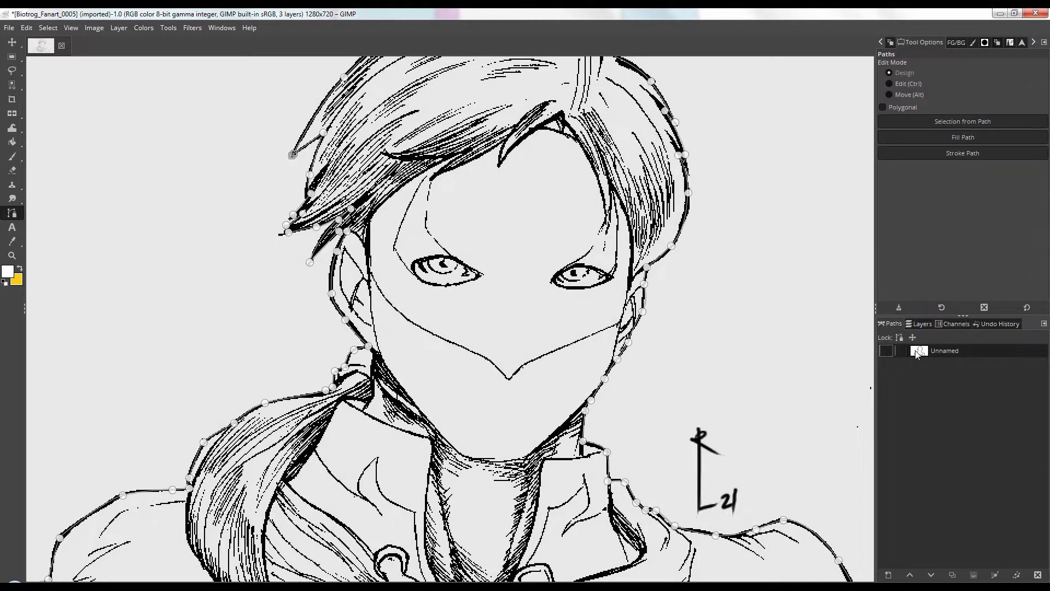
left_click(930, 325)
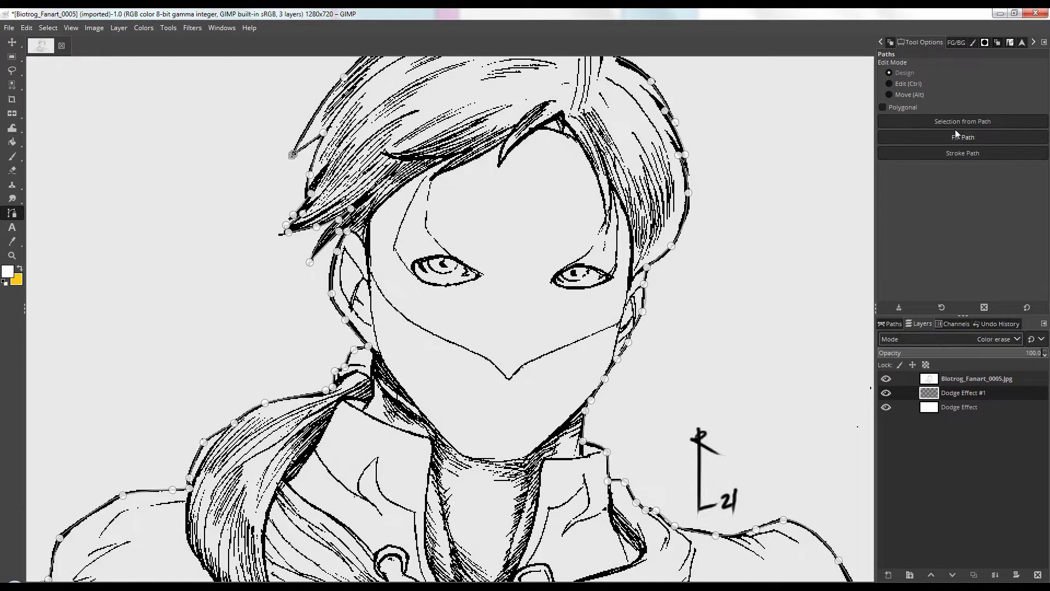
left_click(957, 124)
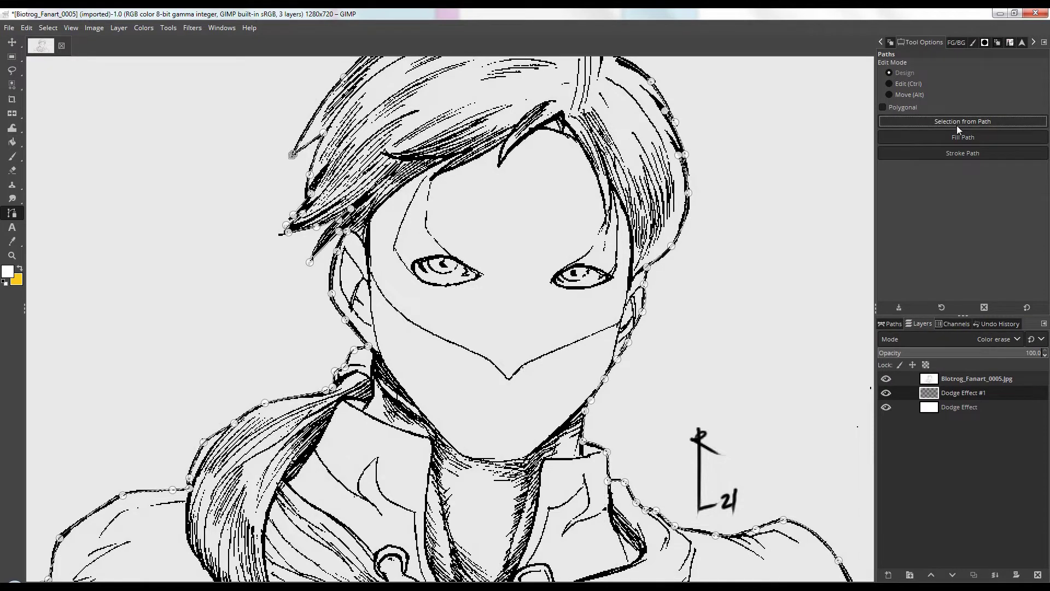
left_click(12, 157)
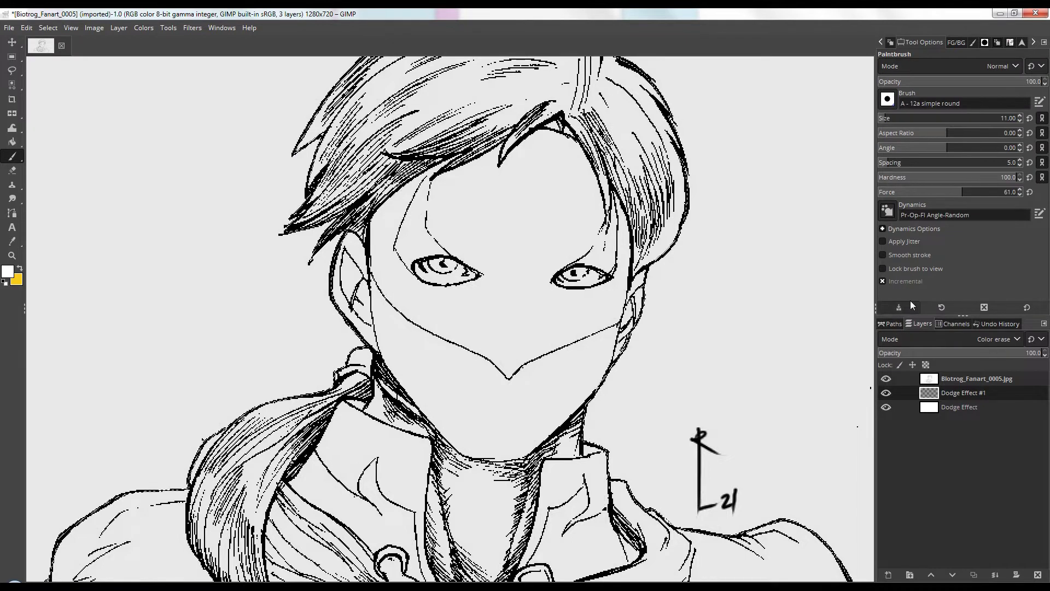
Examine the attributes of the crown channel.
left_click(953, 325)
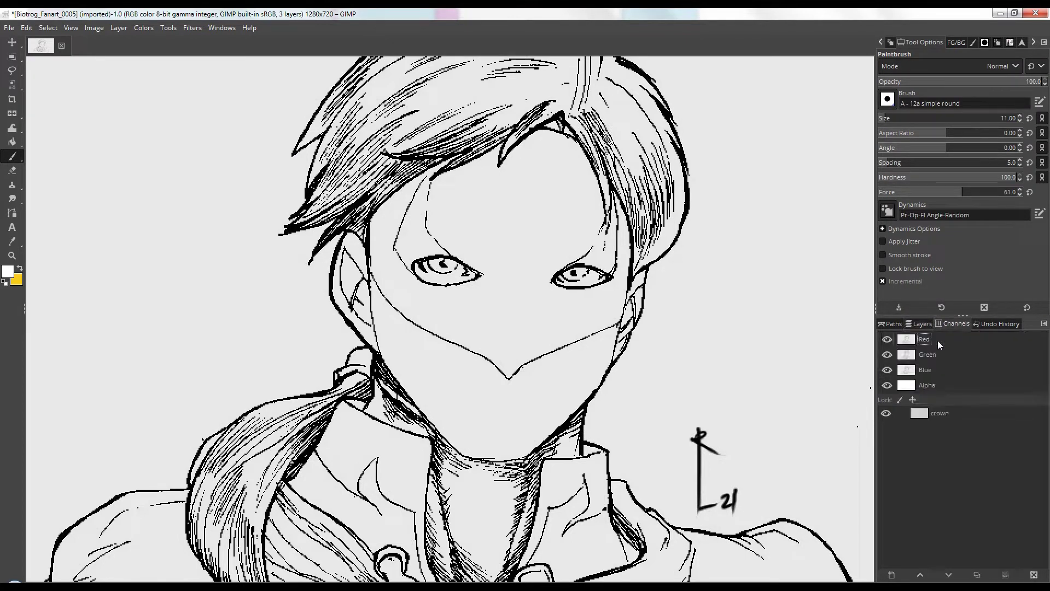
double_click(920, 412)
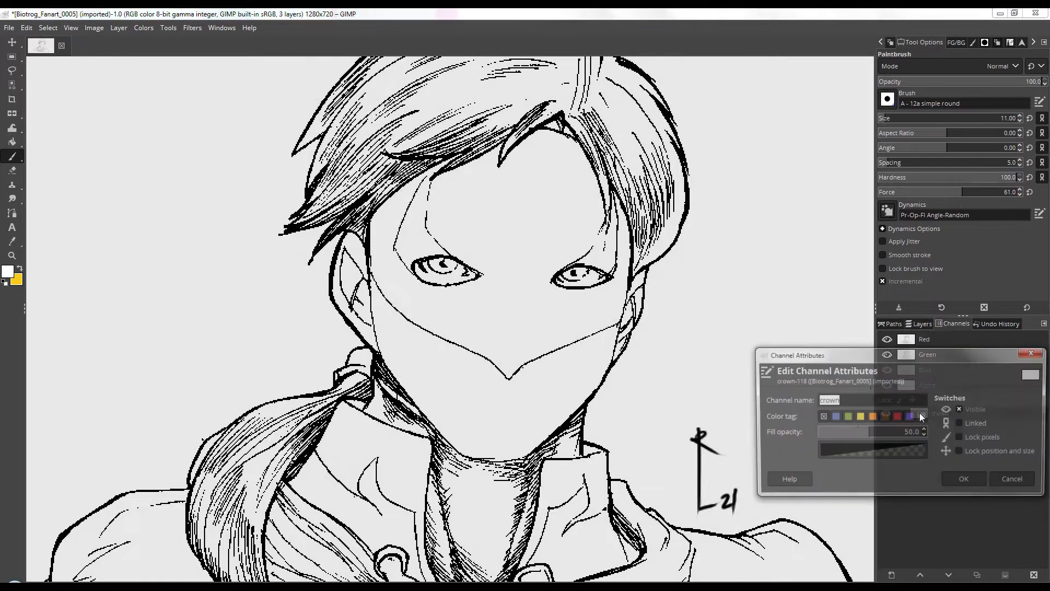
left_click(970, 482)
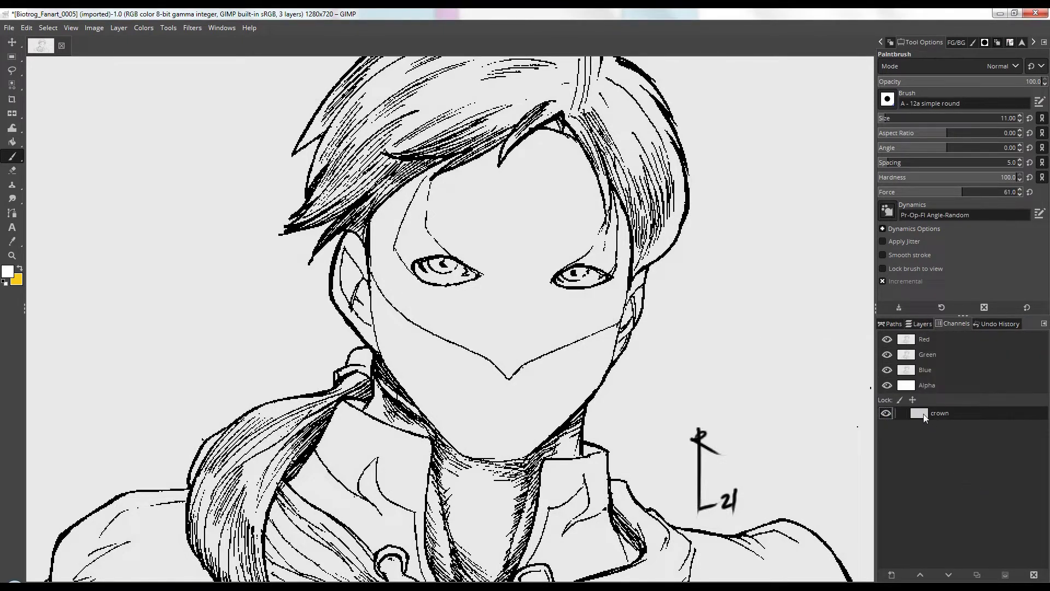
double_click(923, 414)
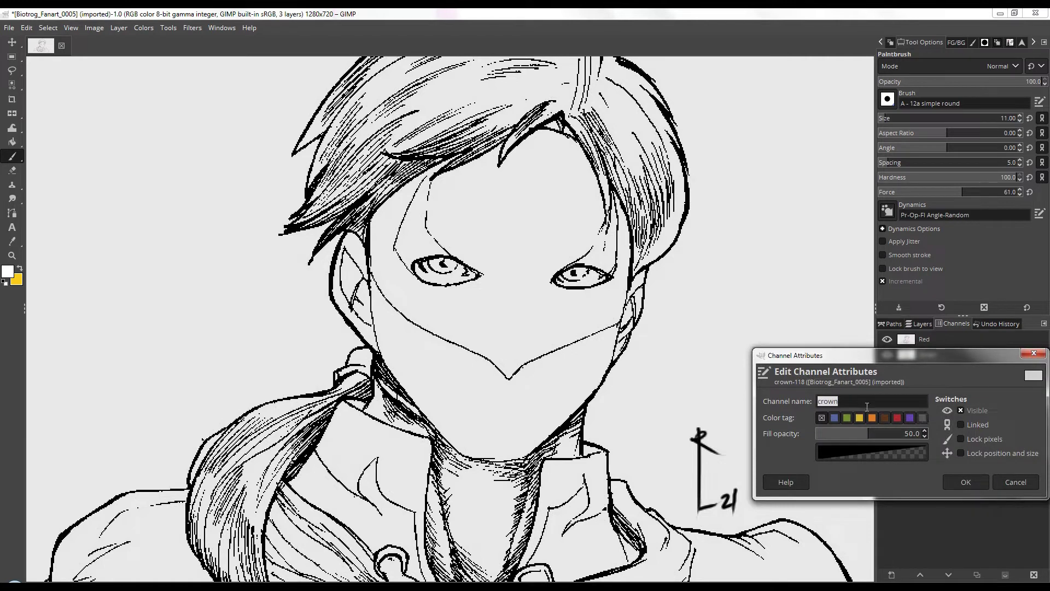
left_click(1002, 481)
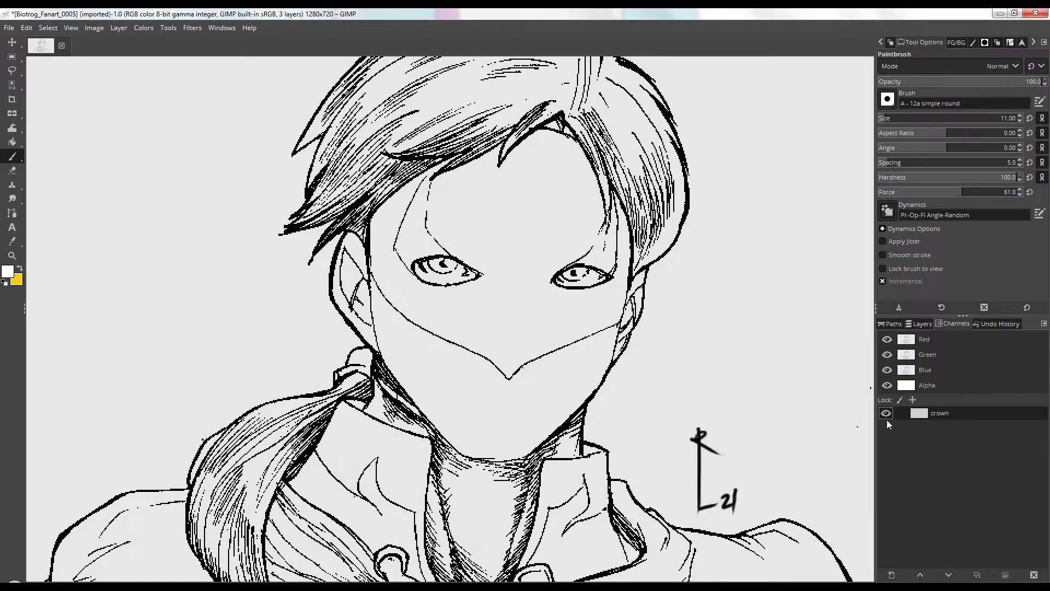
double_click(919, 417)
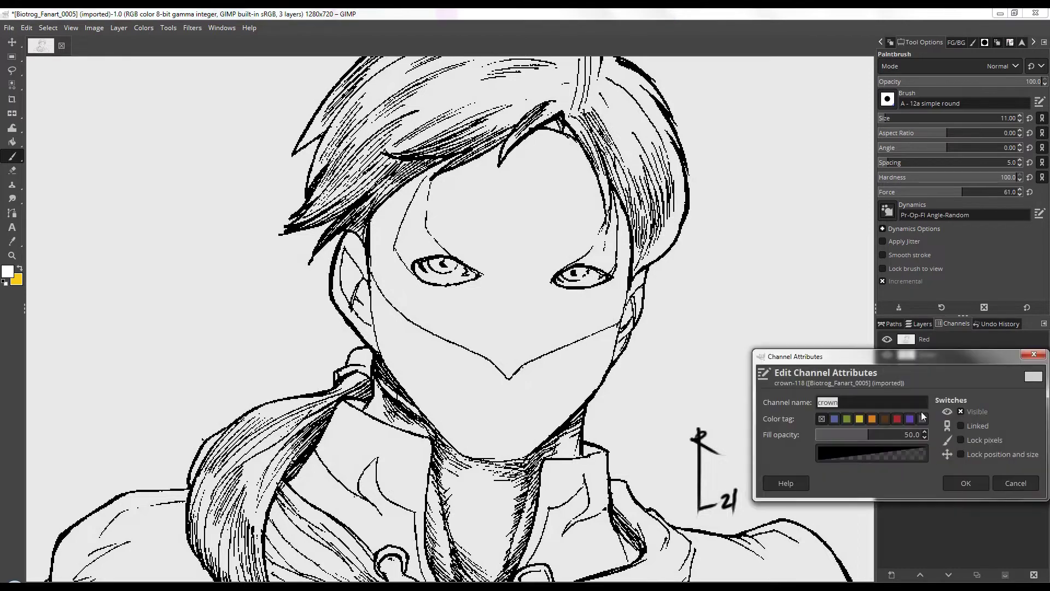
left_click(1006, 483)
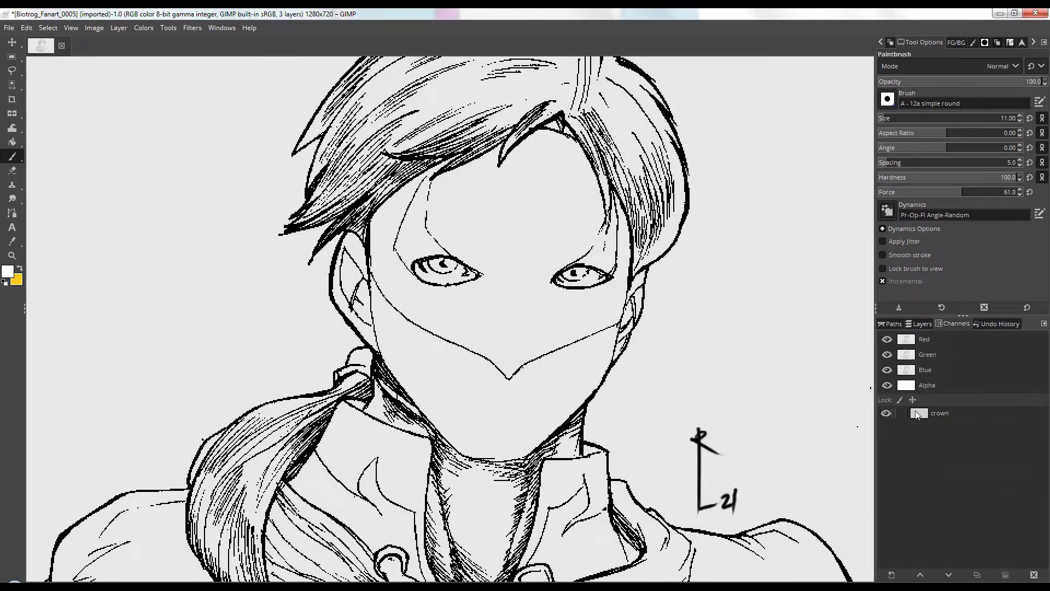
double_click(921, 412)
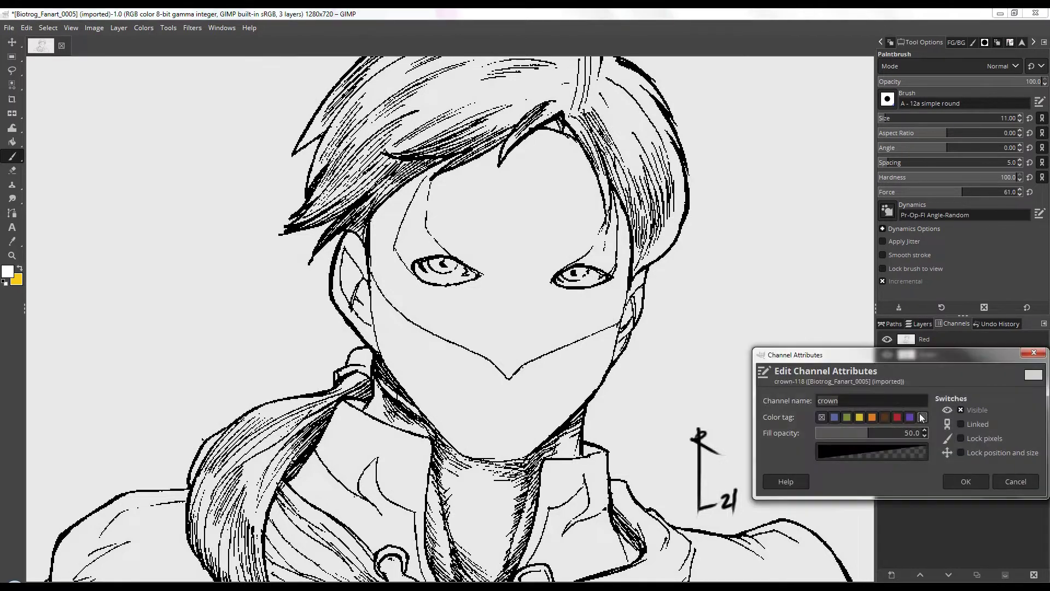
left_click(984, 476)
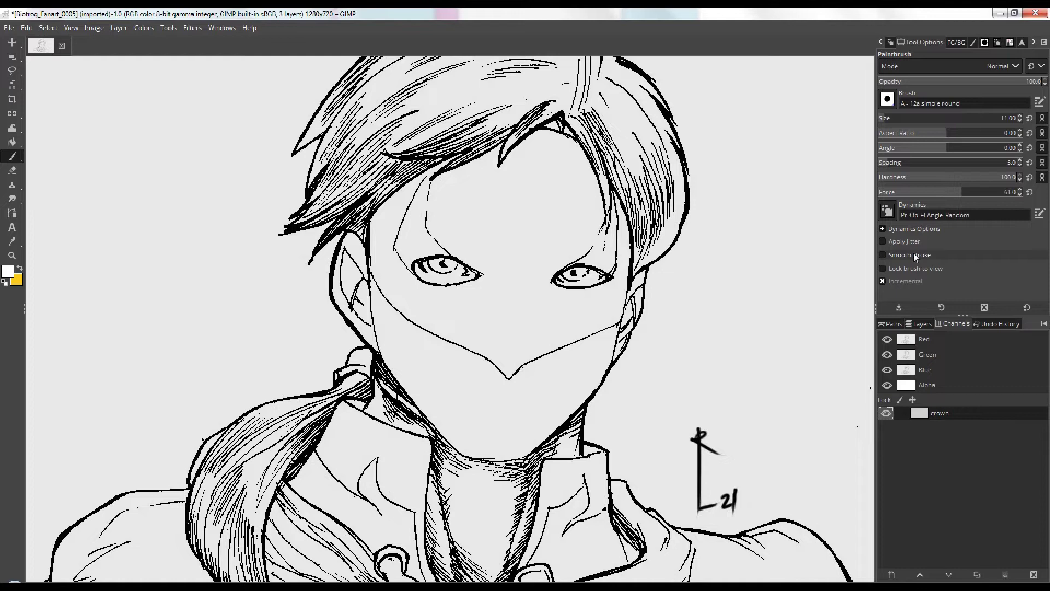
Create a selection from the character's silhouette path and save that selection to a channel.
left_click(891, 327)
double_click(925, 351)
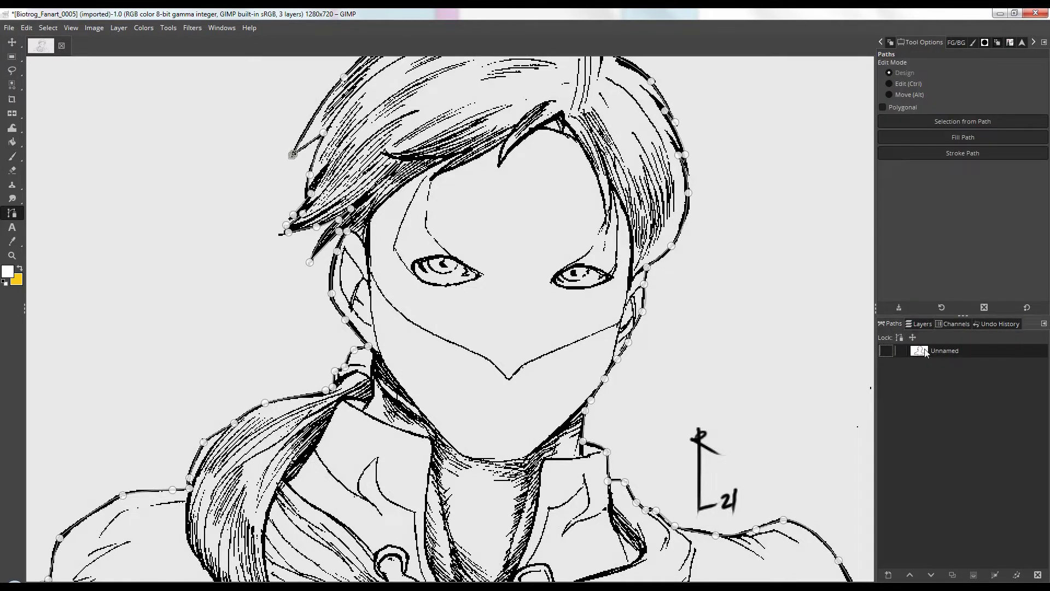
left_click(936, 121)
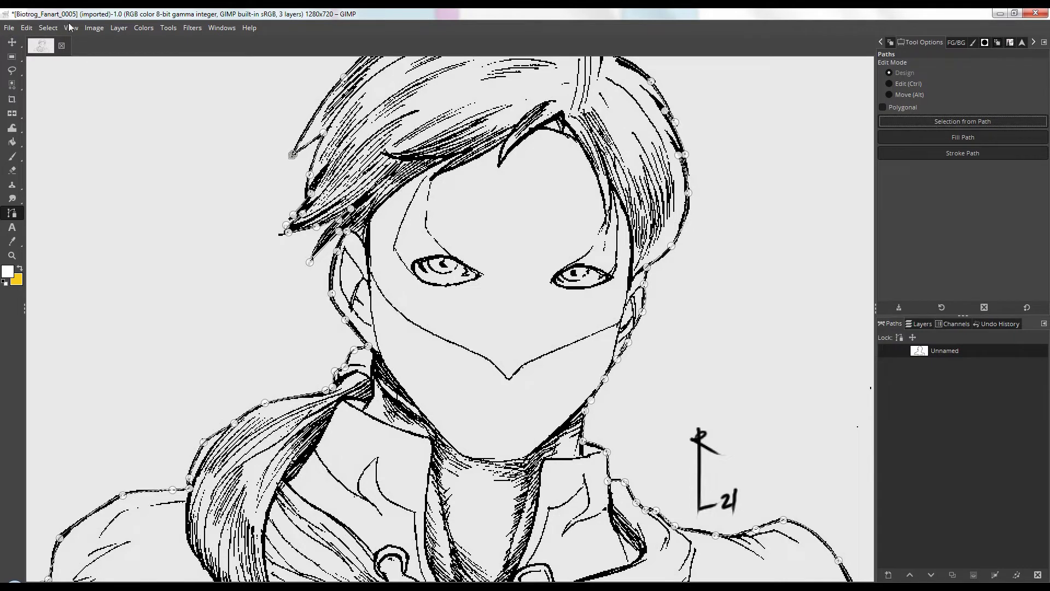
left_click(87, 30)
left_click(46, 28)
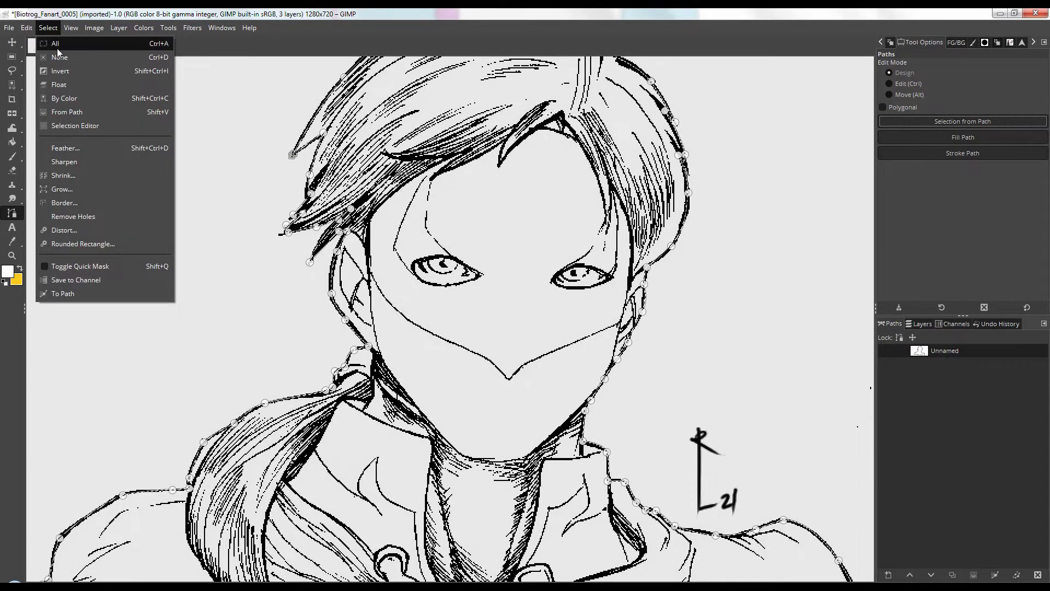
left_click(90, 279)
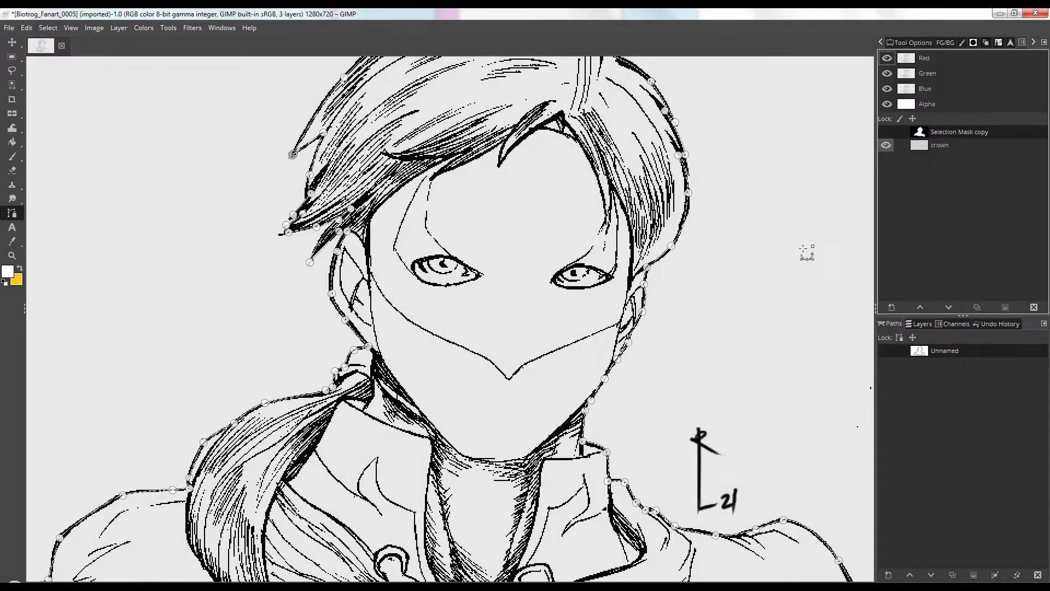
Delete the crown channel and check the attributes of the Selection Mask copy channel.
left_click(943, 149)
left_click(1034, 307)
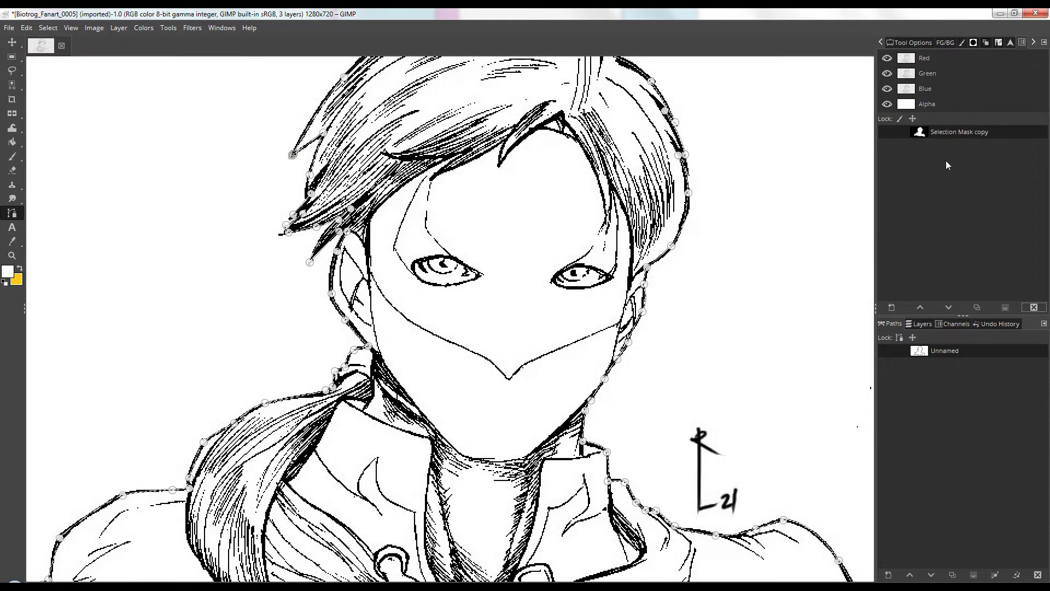
double_click(920, 129)
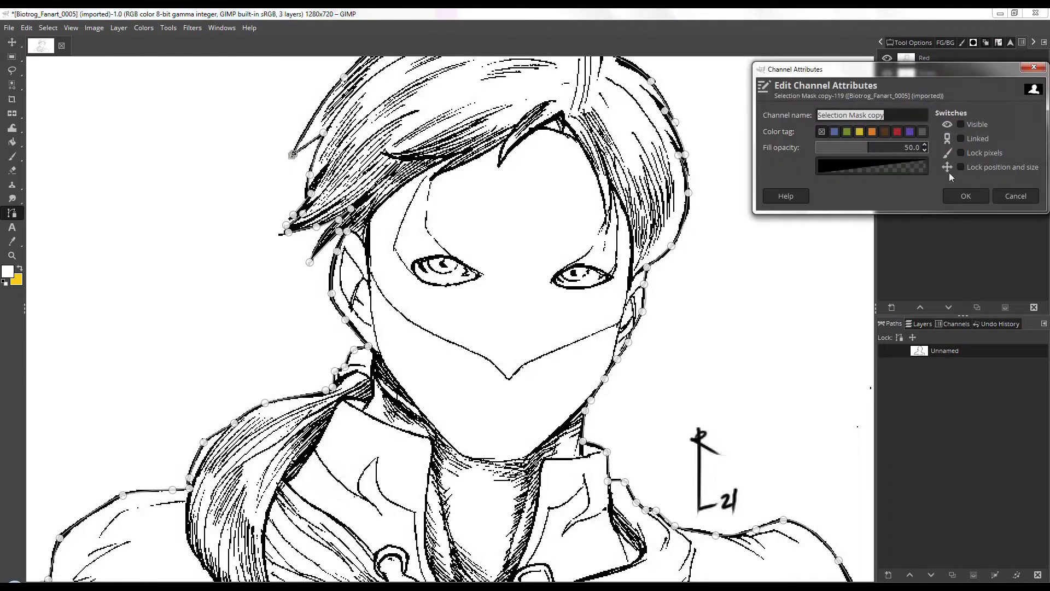
left_click(959, 196)
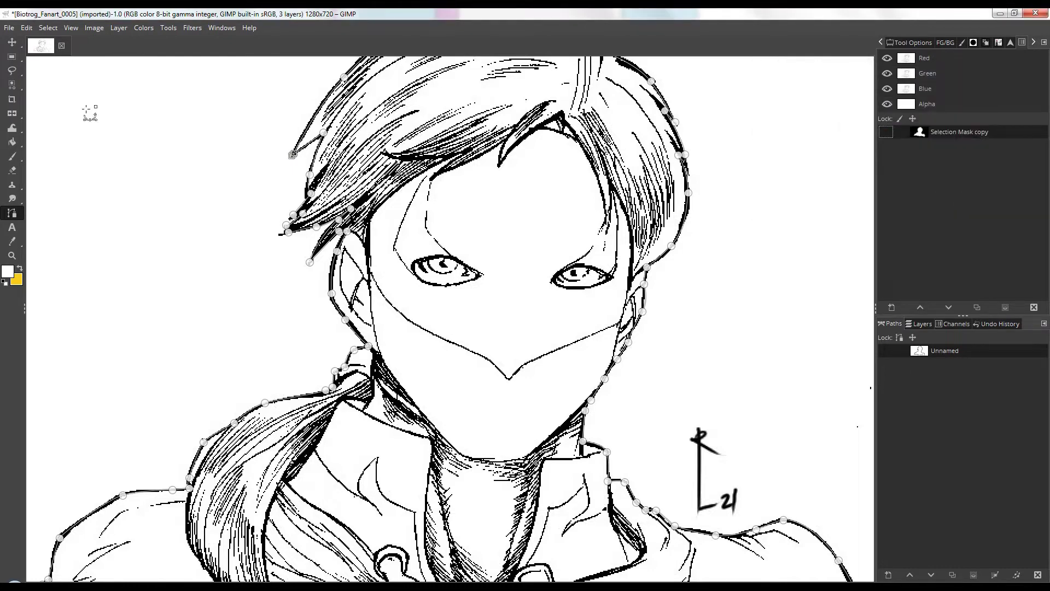
Switch to the Paintbrush and load the Selection Mask copy channel as the selection.
left_click(14, 159)
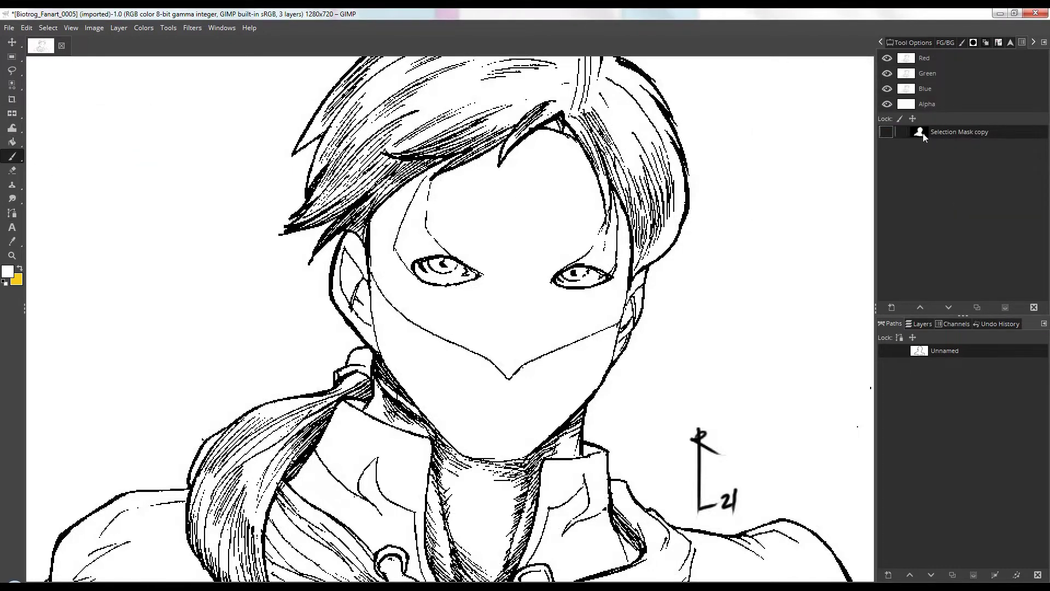
double_click(922, 133)
left_click(1010, 197)
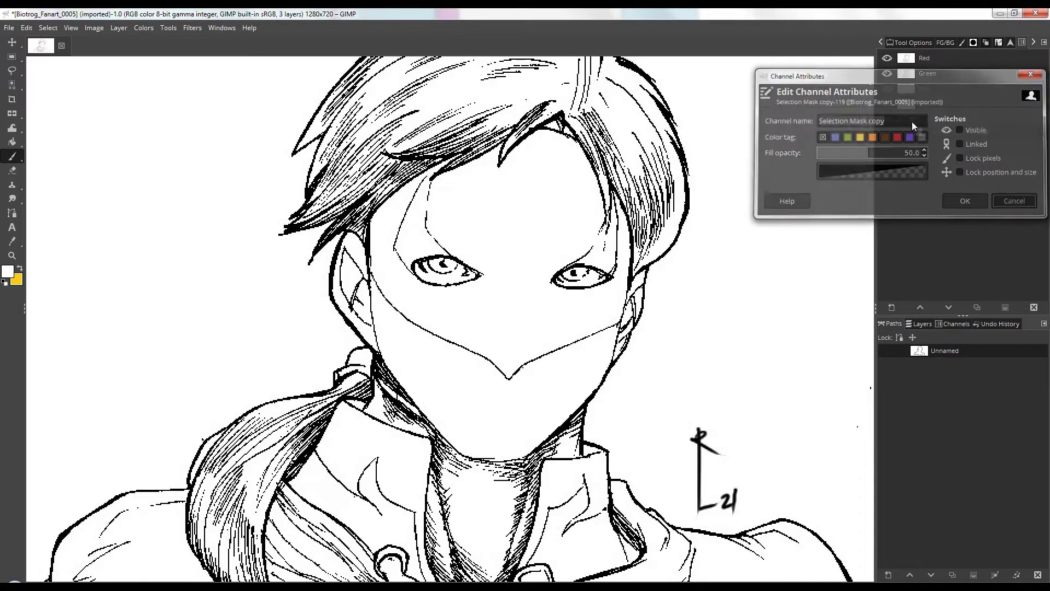
right_click(944, 131)
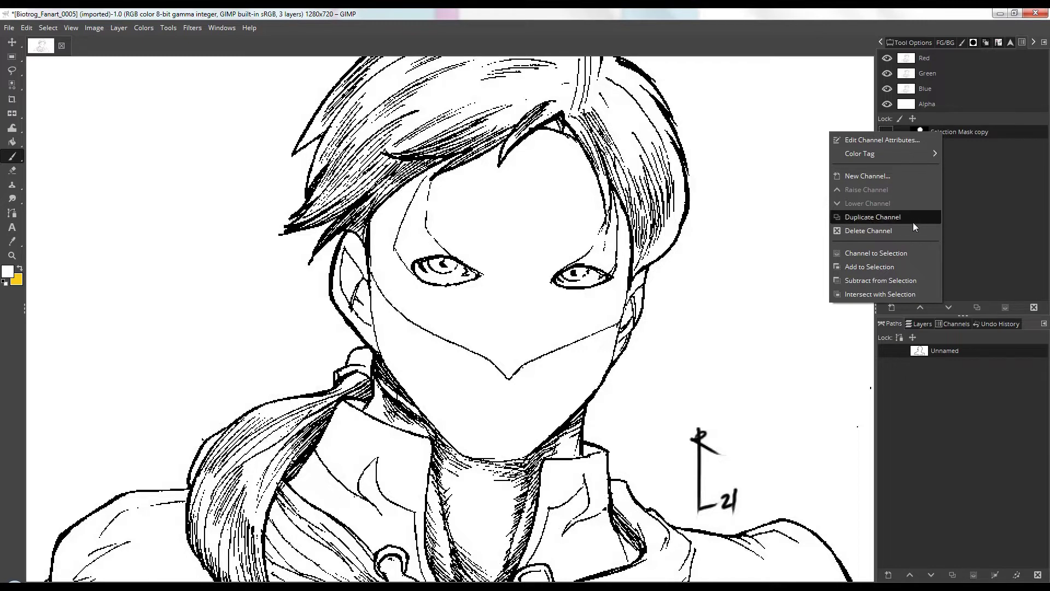
left_click(893, 253)
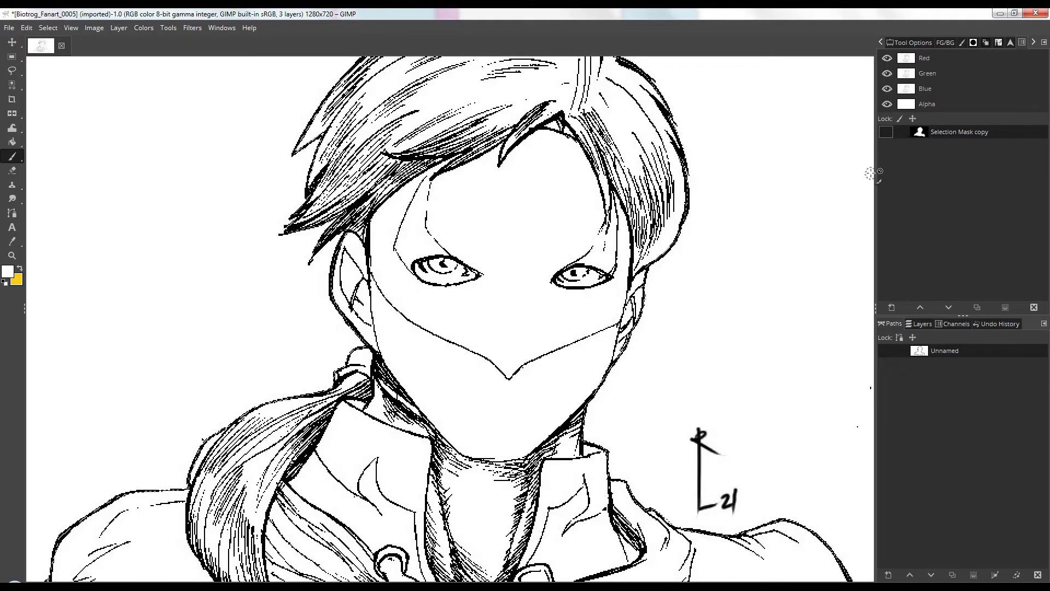
Make the Dodge Effect #1 layer active and hide the Biotrog_Fanart_0005.jpg line art layer.
key("shift+ctrl+j")
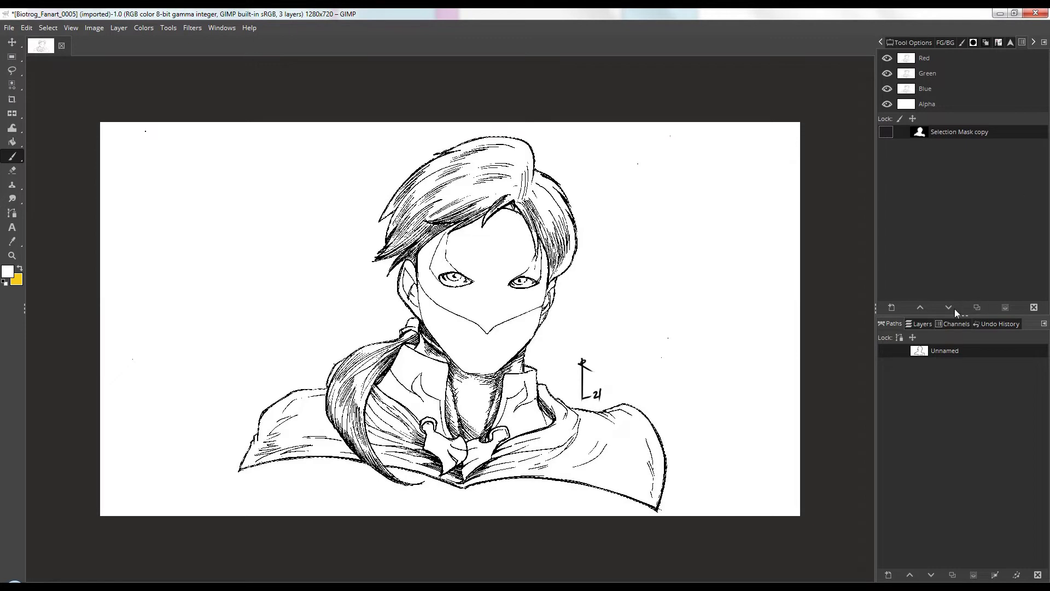
left_click(921, 324)
left_click(955, 398)
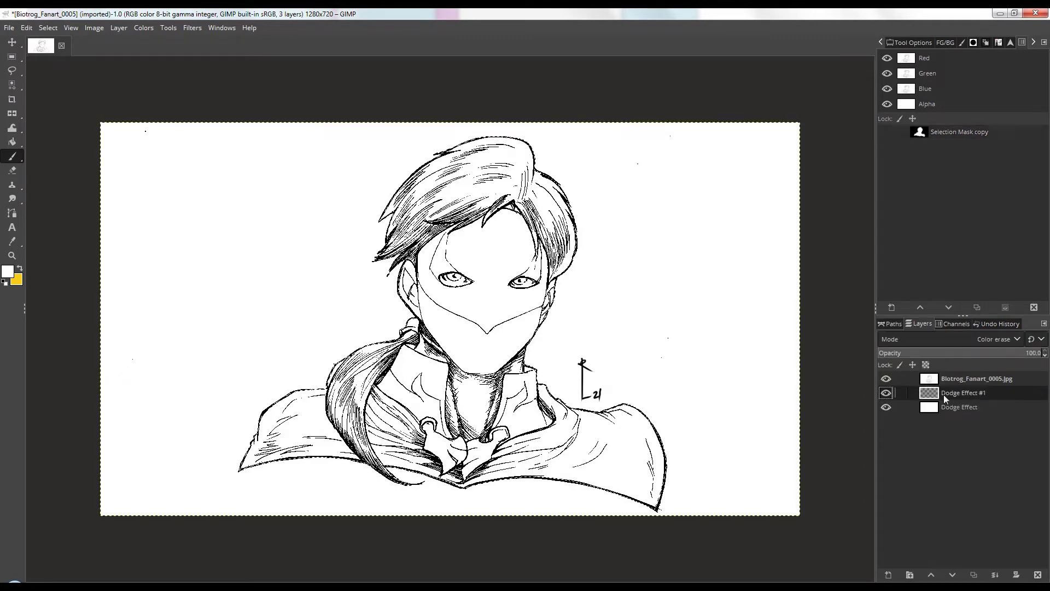
left_click(887, 379)
Swap the foreground and background colors and set the foreground color to near-black.
left_click(20, 268)
left_click(8, 274)
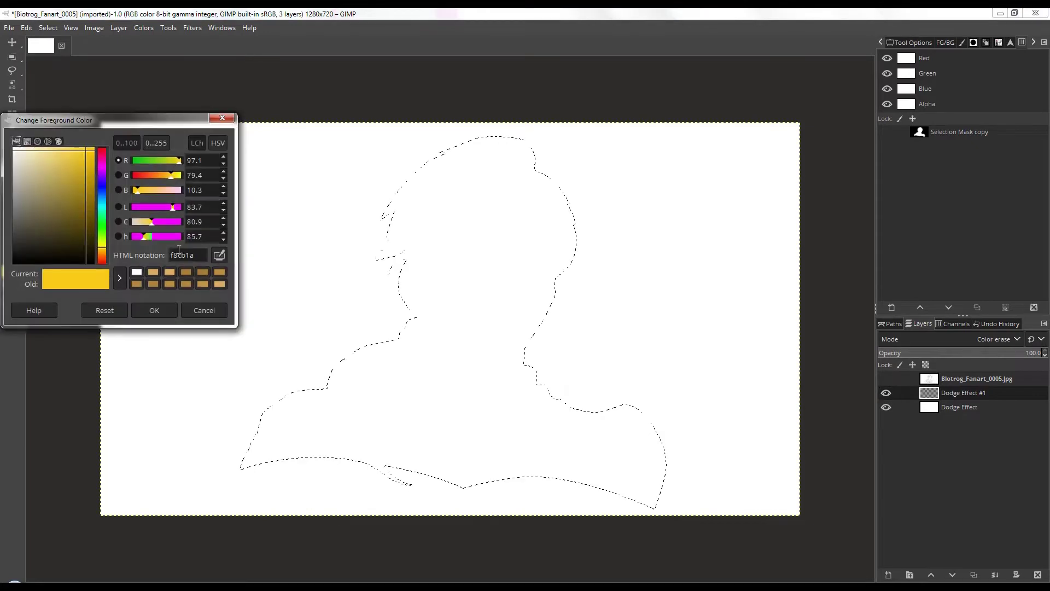
left_click(47, 253)
left_click(154, 310)
Activate the Alpha, Red, Green and Blue channels and bucket-fill the silhouette selection on the Dodge Effect #1 layer with the dark foreground color.
mouse_move(13, 189)
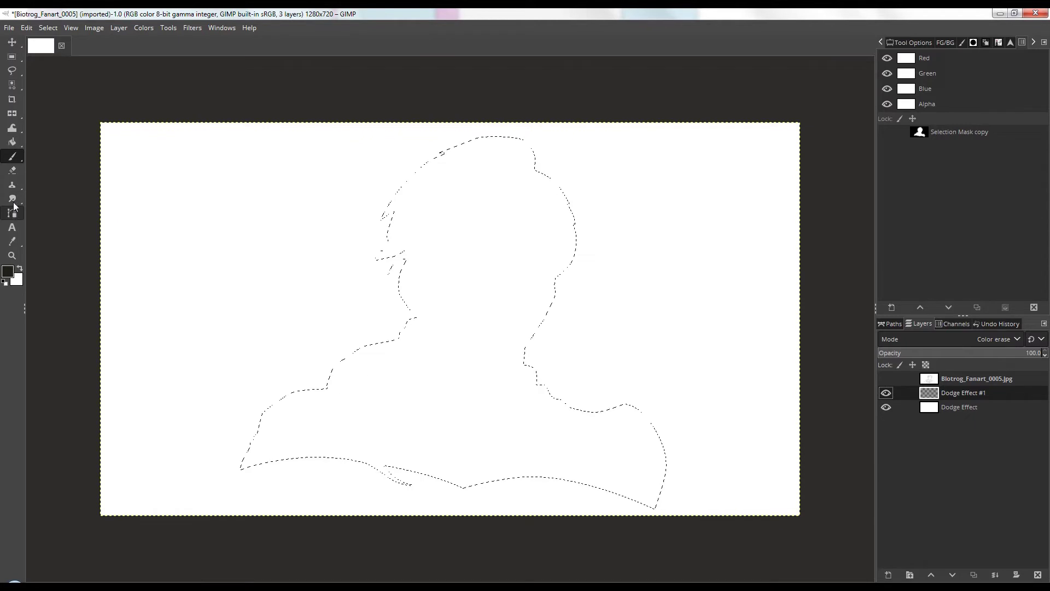
left_click(11, 144)
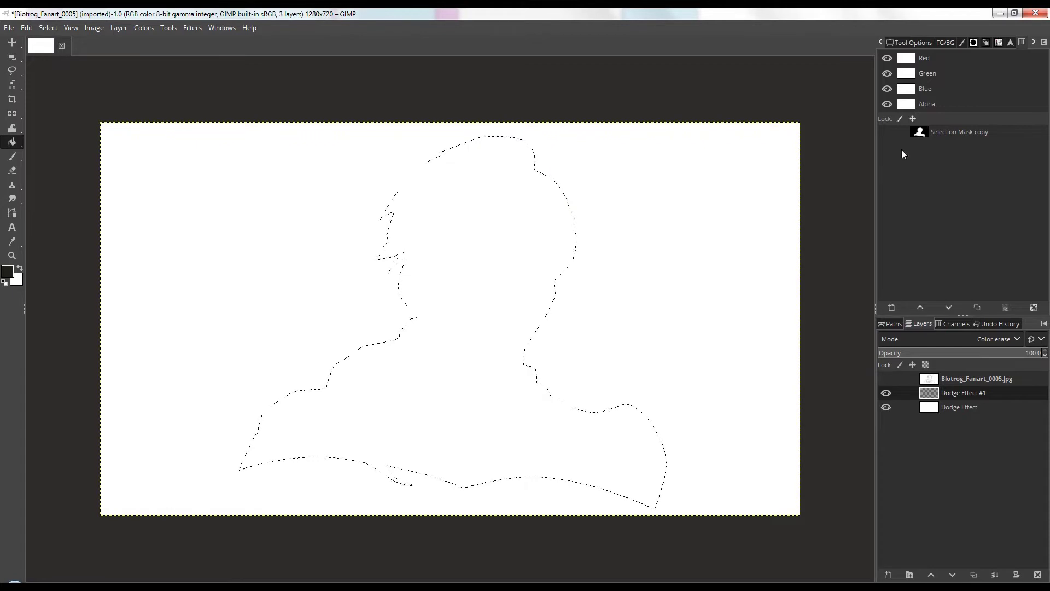
left_click(952, 106)
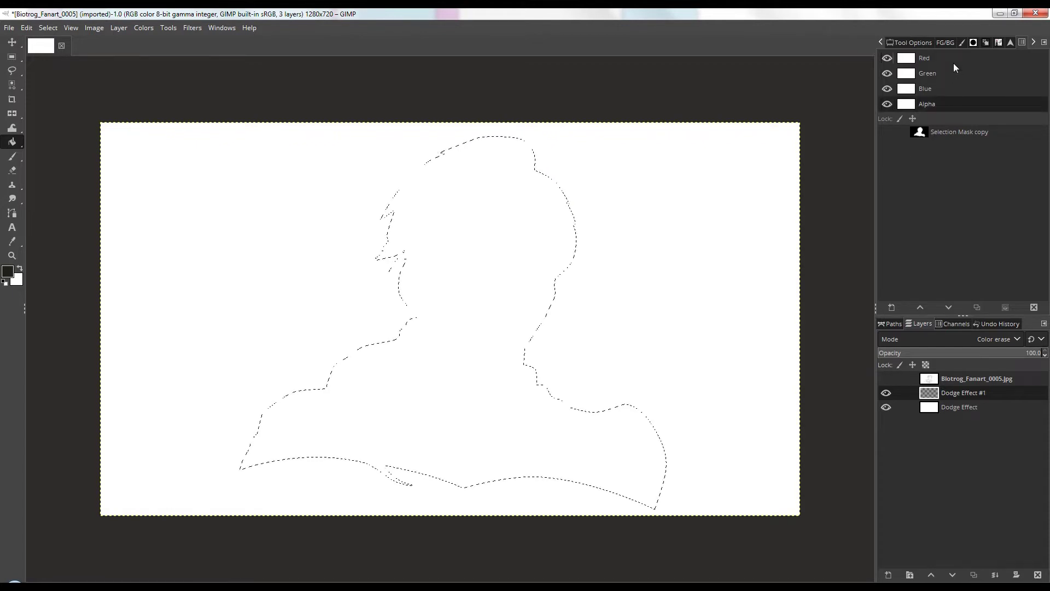
left_click(954, 63)
left_click(954, 73)
left_click(953, 87)
left_click(624, 308)
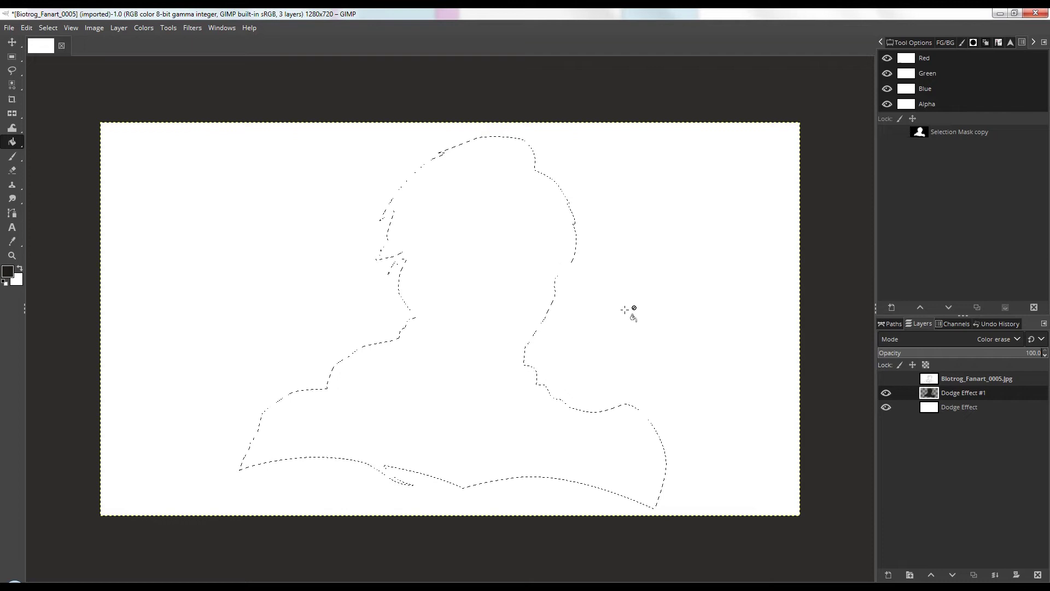
Deactivate the Alpha, Blue, Green and Red channels and show the Biotrog_Fanart_0005.jpg line art layer.
left_click(949, 99)
left_click(950, 88)
left_click(948, 73)
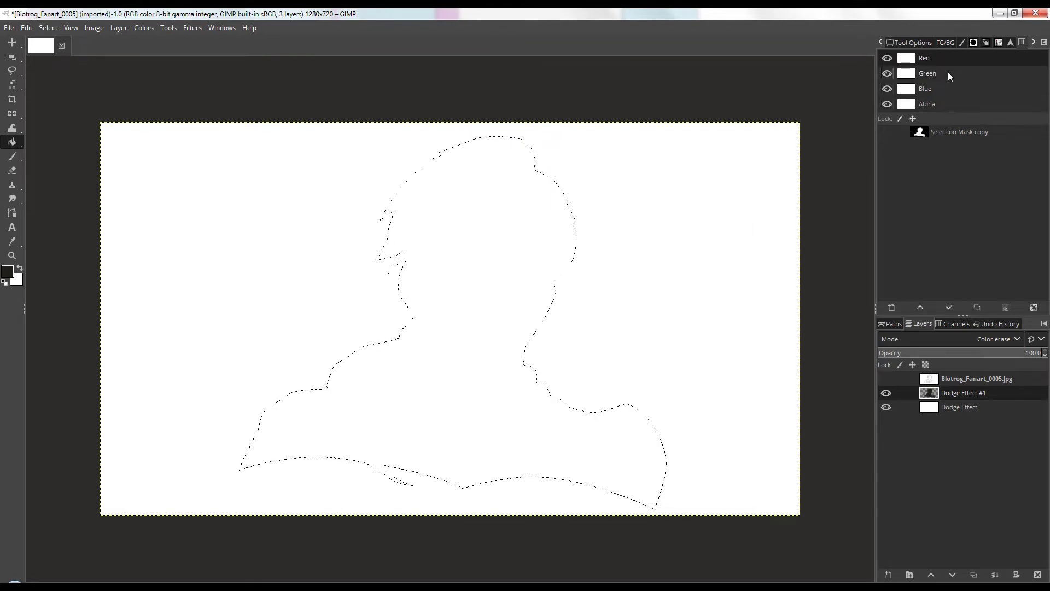
left_click(946, 58)
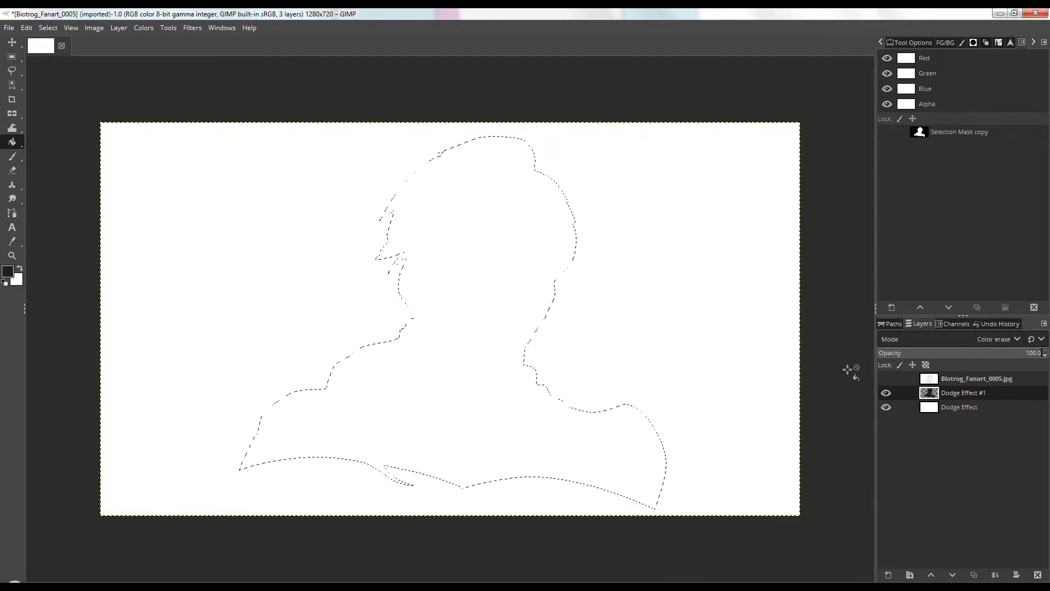
left_click(887, 378)
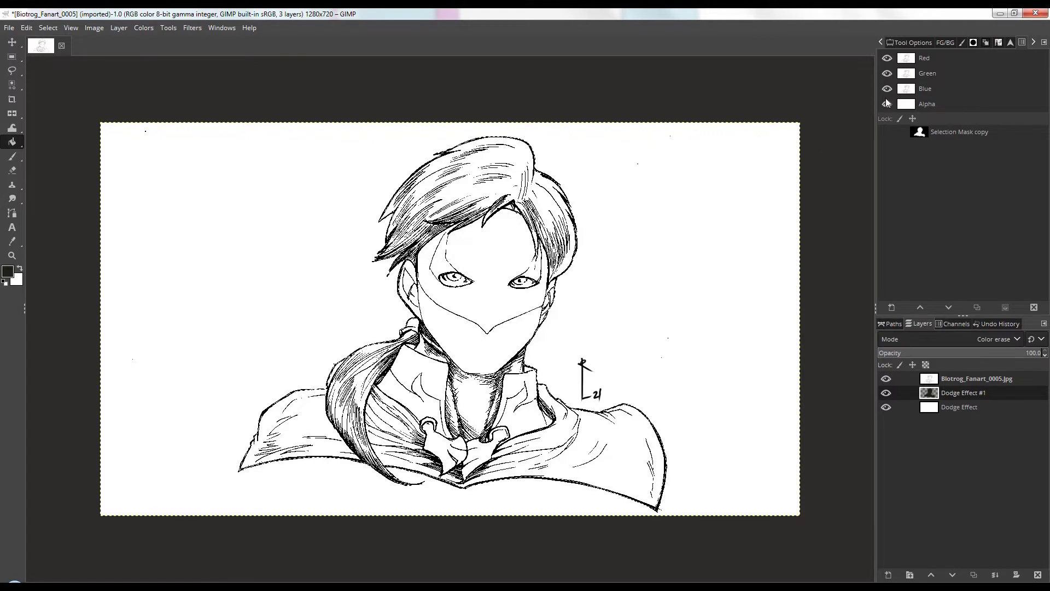
Try to bucket-fill the Selection Mask copy channel with the dark foreground color.
left_click(960, 131)
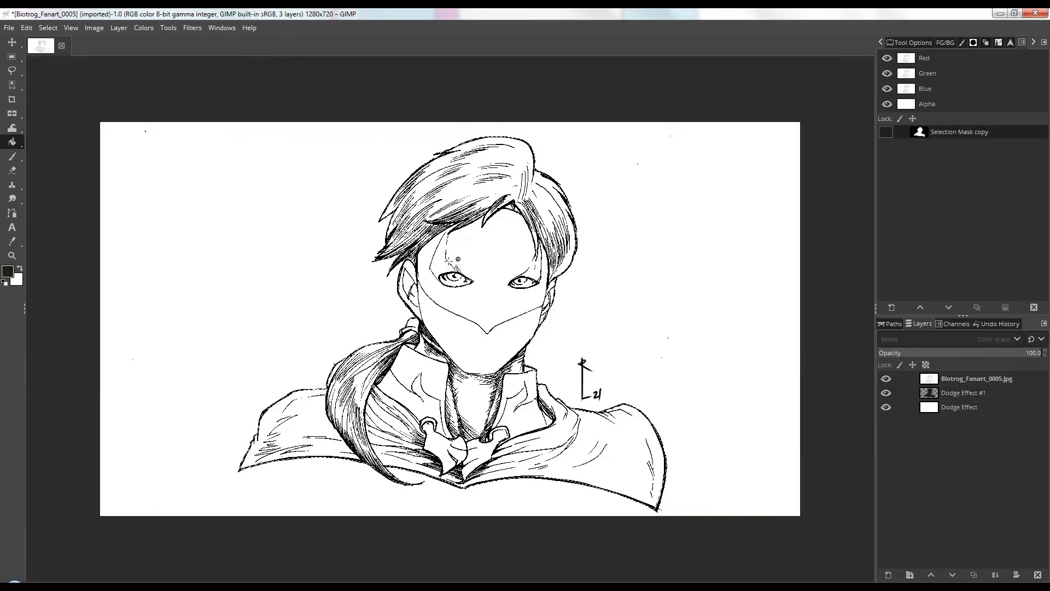
left_click(183, 181)
left_click(176, 145)
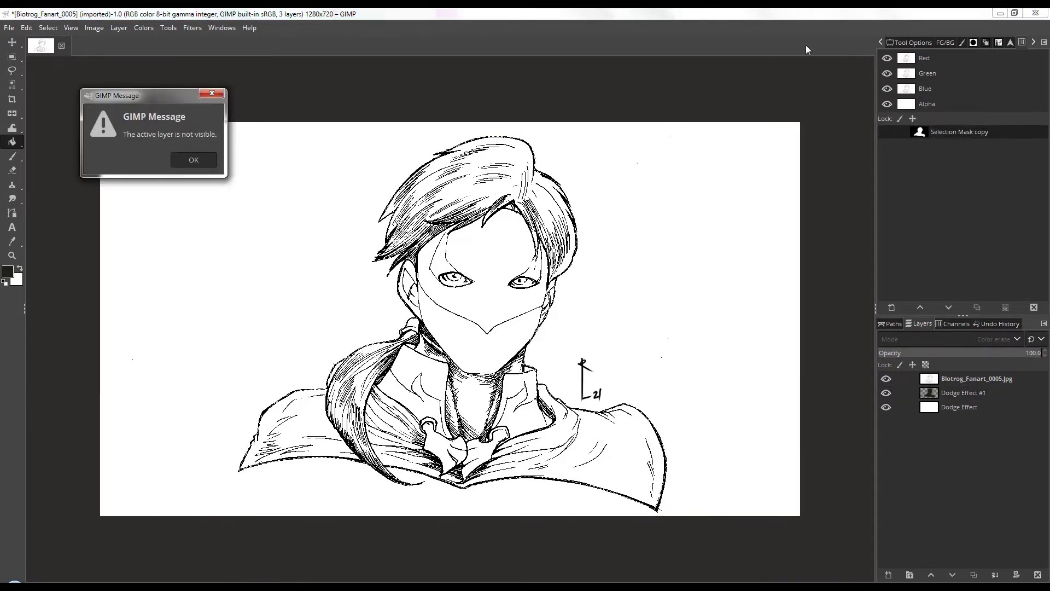
left_click(192, 159)
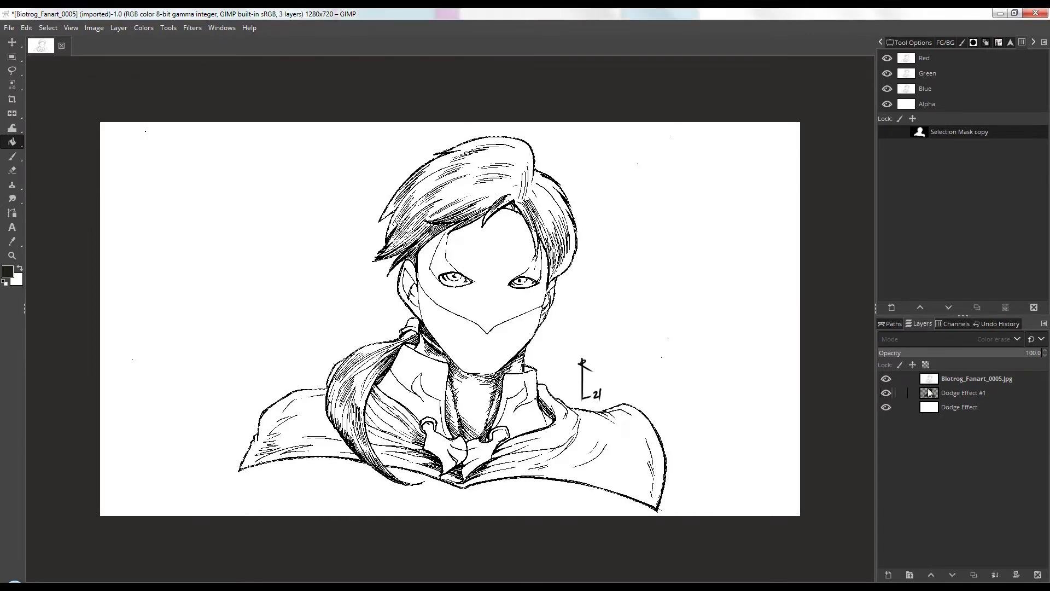
Toggle the line art layer's visibility off and back on, and make the Dodge Effect #1 layer active.
left_click(931, 393)
left_click(945, 382)
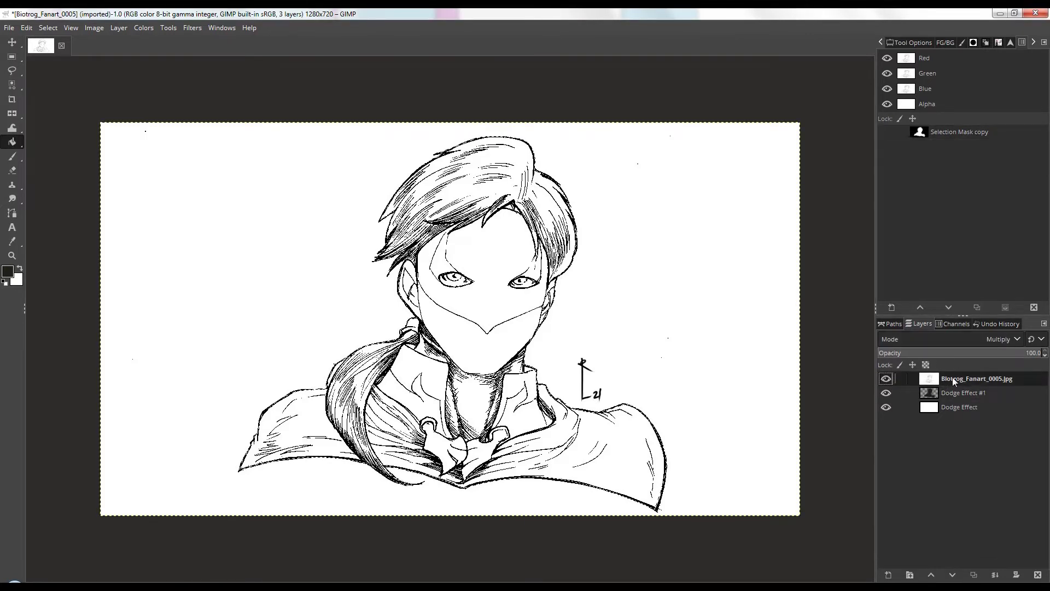
left_click(886, 379)
left_click(887, 378)
left_click(954, 395)
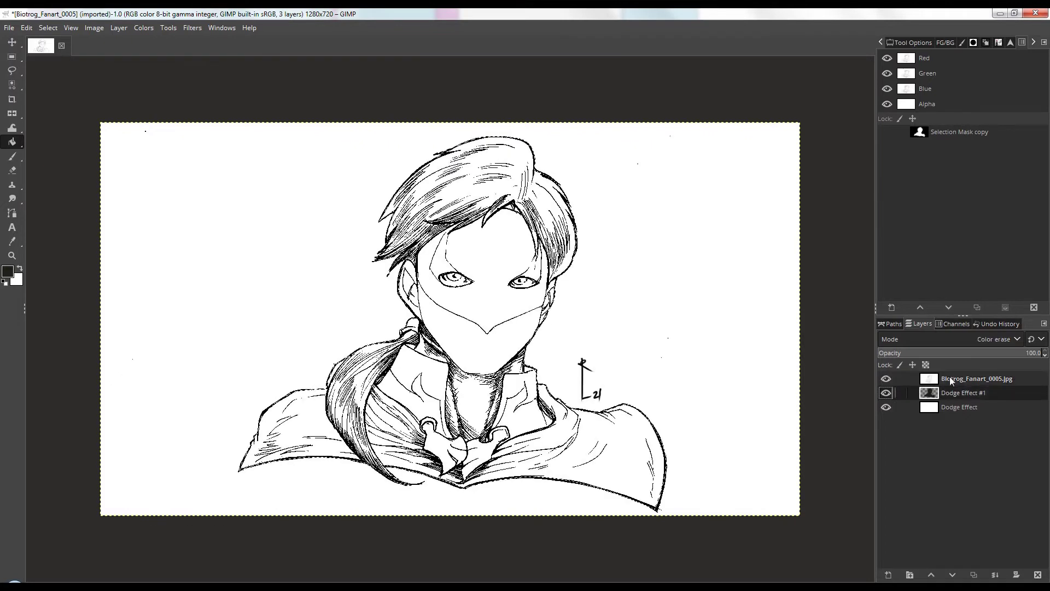
Activate the Alpha, Red, Green and Blue channels.
left_click(937, 106)
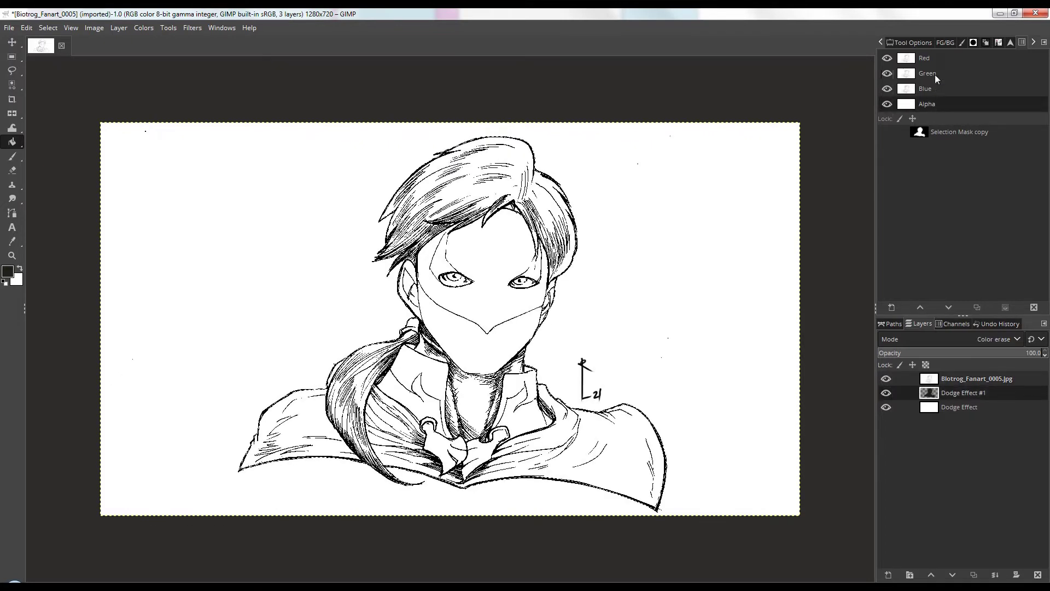
left_click(935, 63)
left_click(934, 75)
left_click(934, 89)
left_click(921, 105)
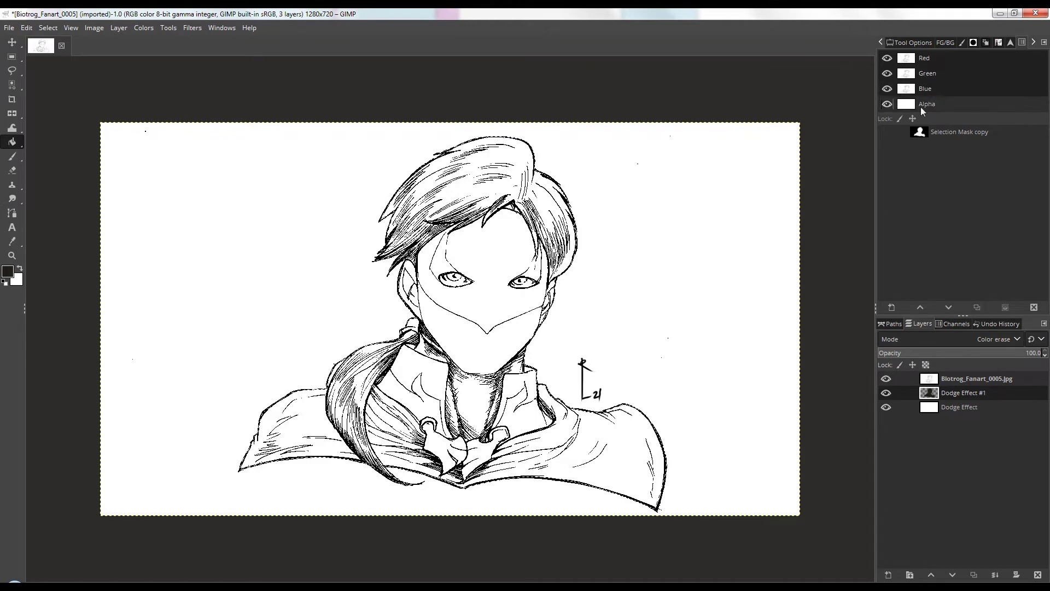
left_click(960, 98)
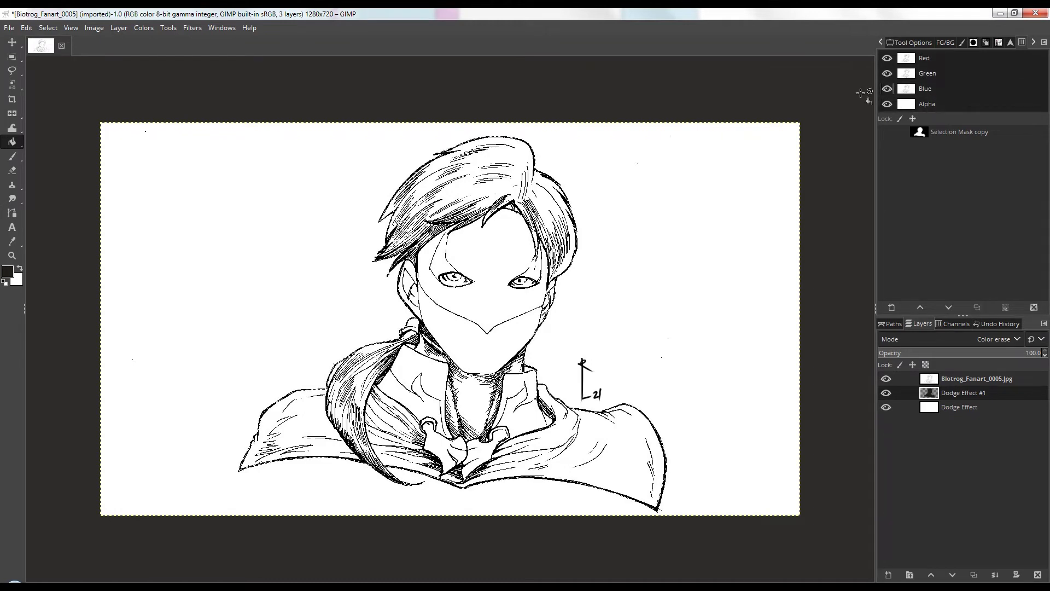
left_click(942, 43)
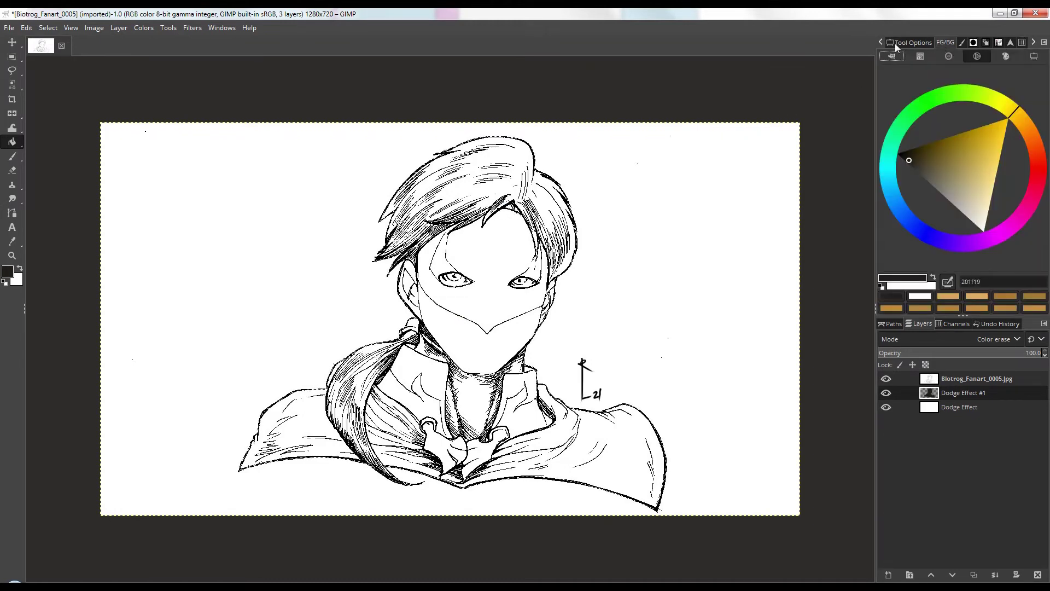
left_click(895, 43)
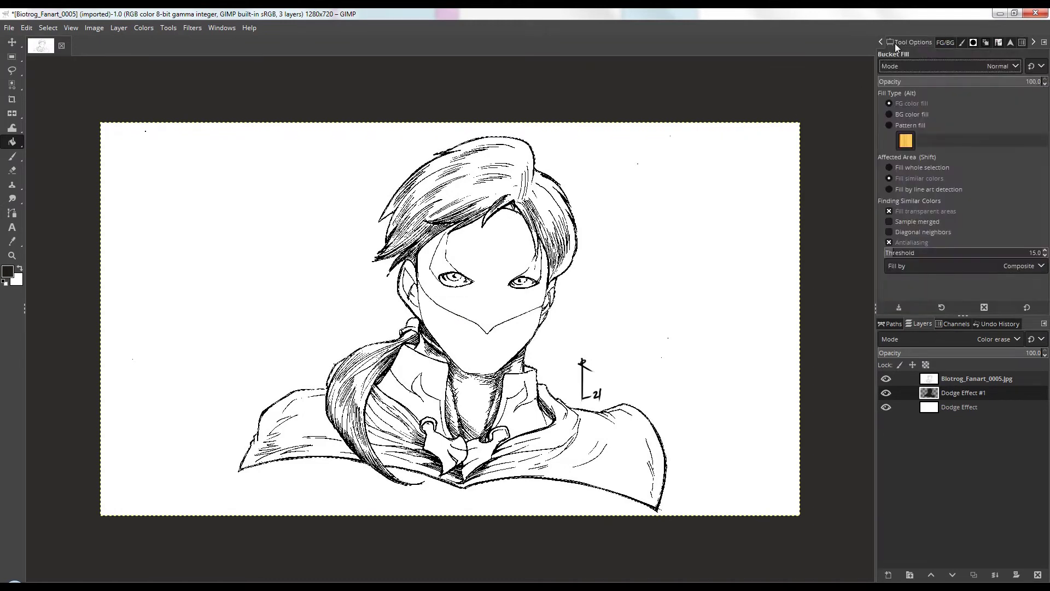
left_click(945, 40)
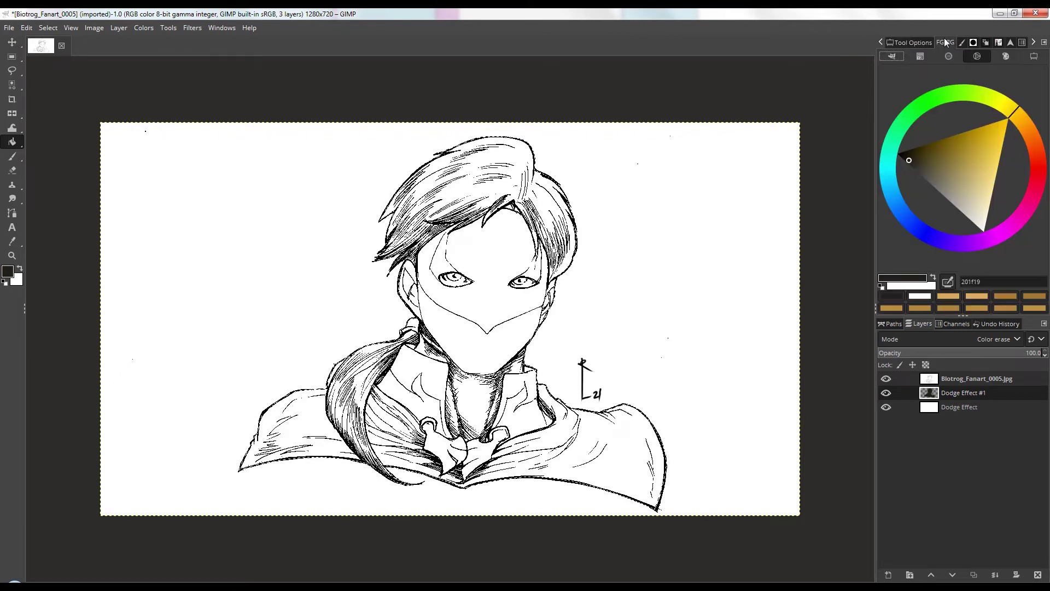
Switch the Biotrog_Fanart_0005.jpg line art layer's mode to Normal and back to Multiply.
left_click(942, 380)
left_click(946, 339)
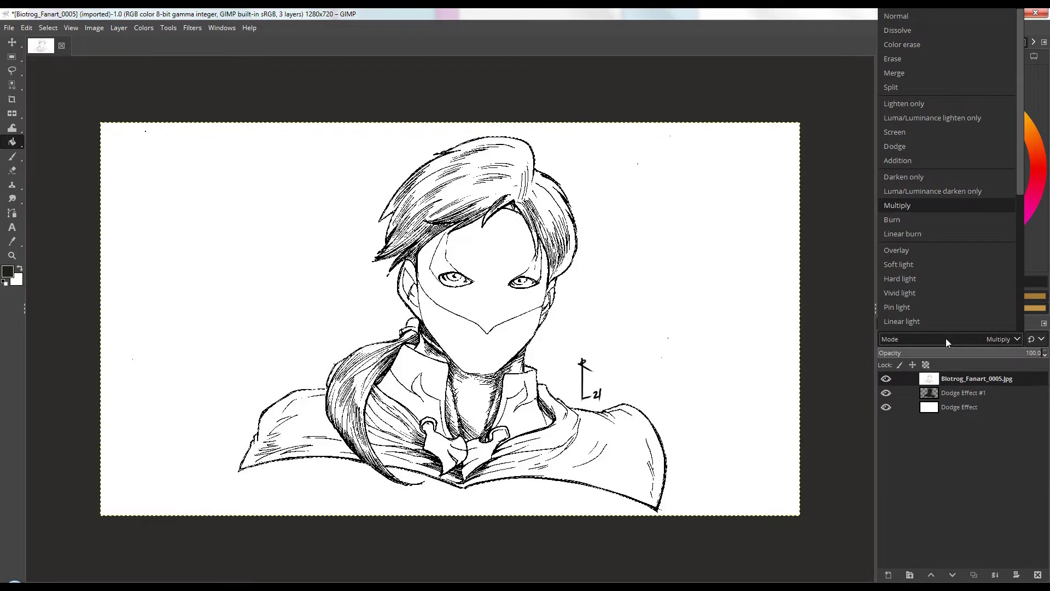
left_click(918, 18)
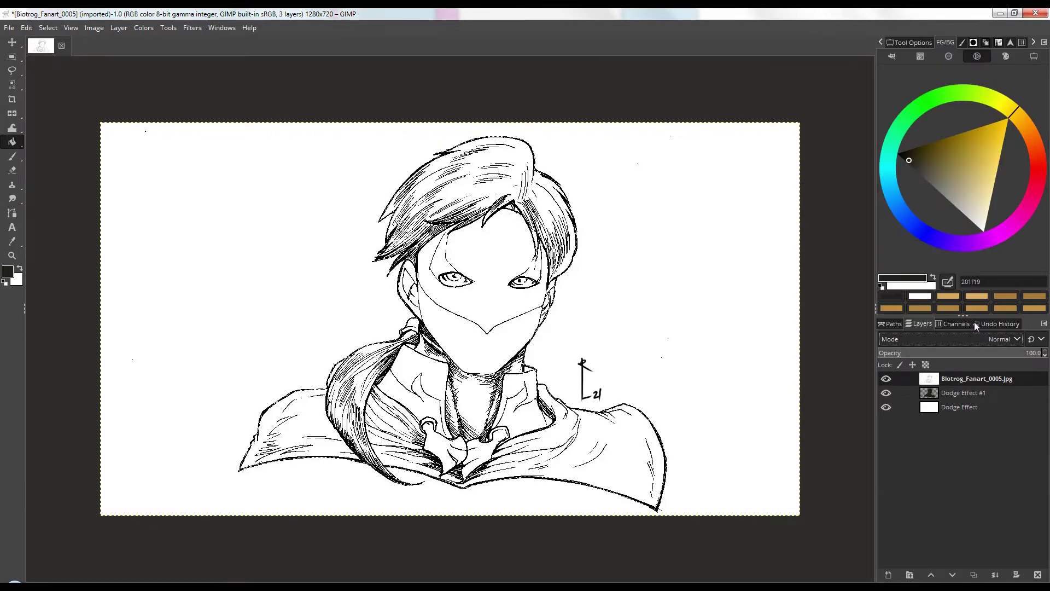
left_click(957, 377)
left_click(930, 345)
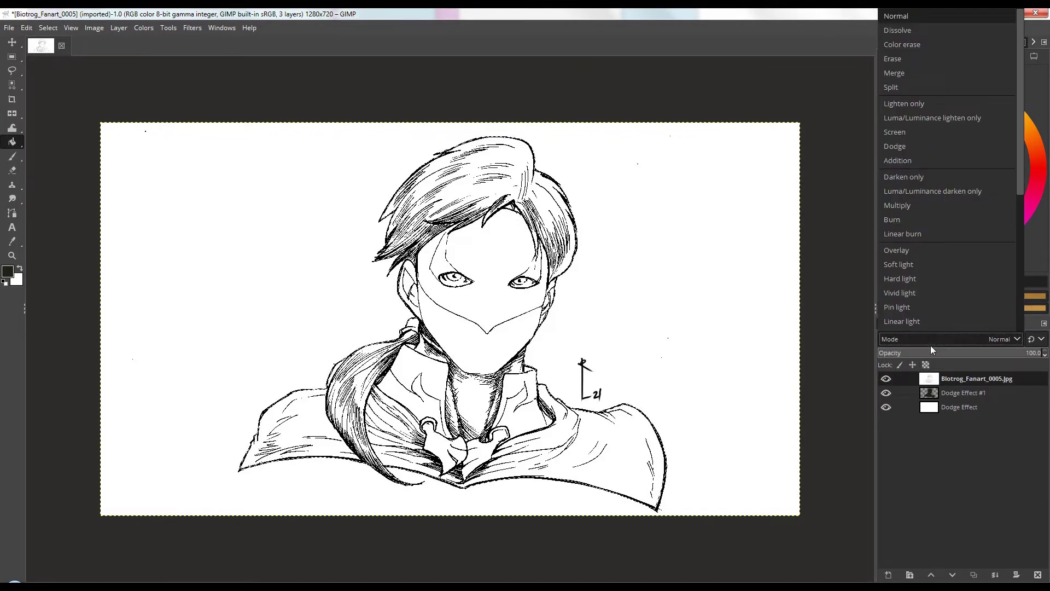
left_click(898, 208)
Set the Dodge Effect #1 layer's blend mode to Normal.
left_click(962, 396)
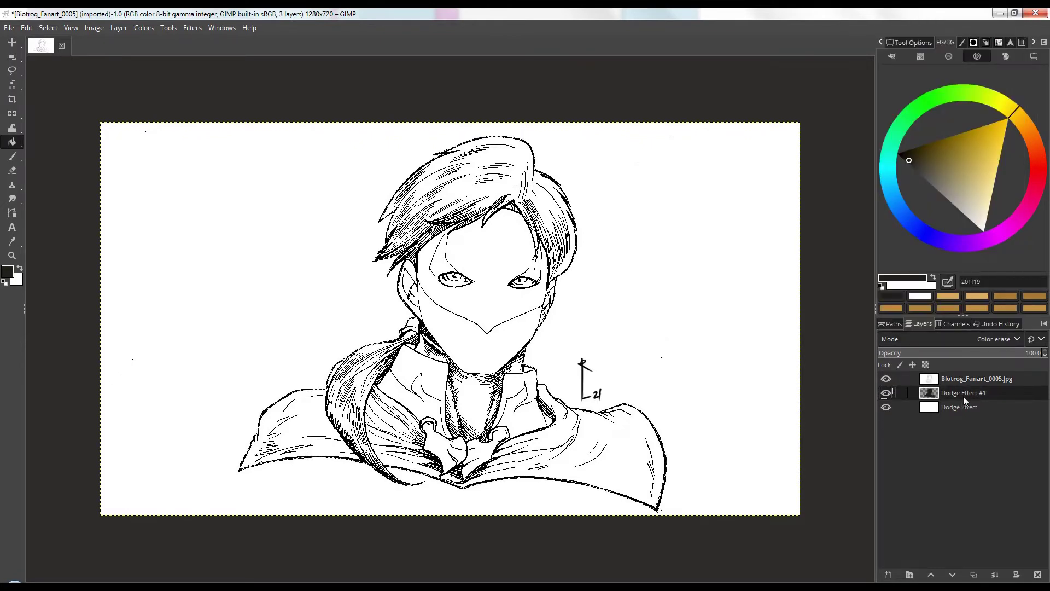
left_click(996, 338)
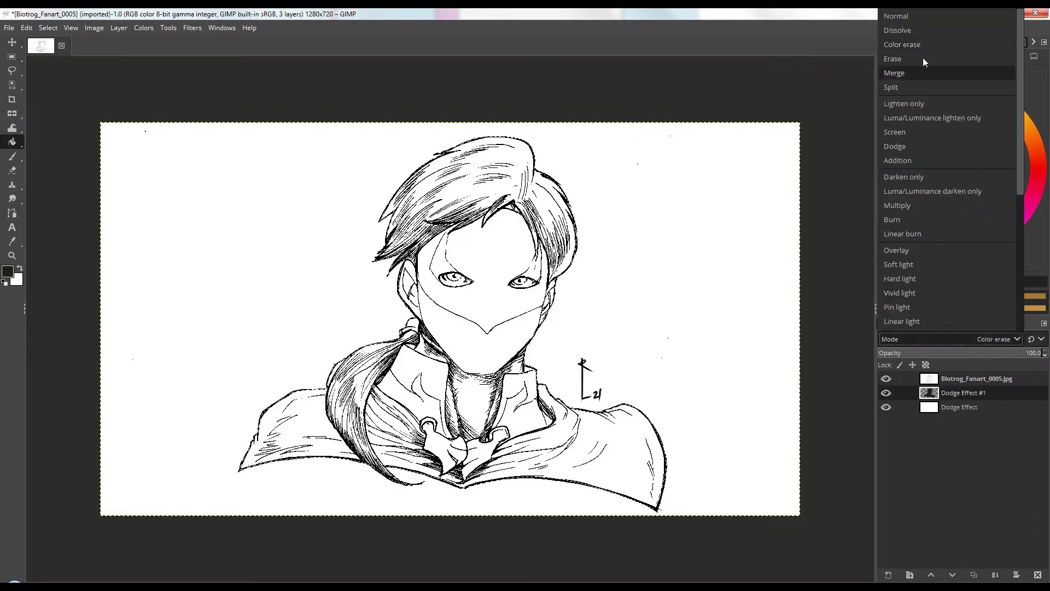
left_click(900, 21)
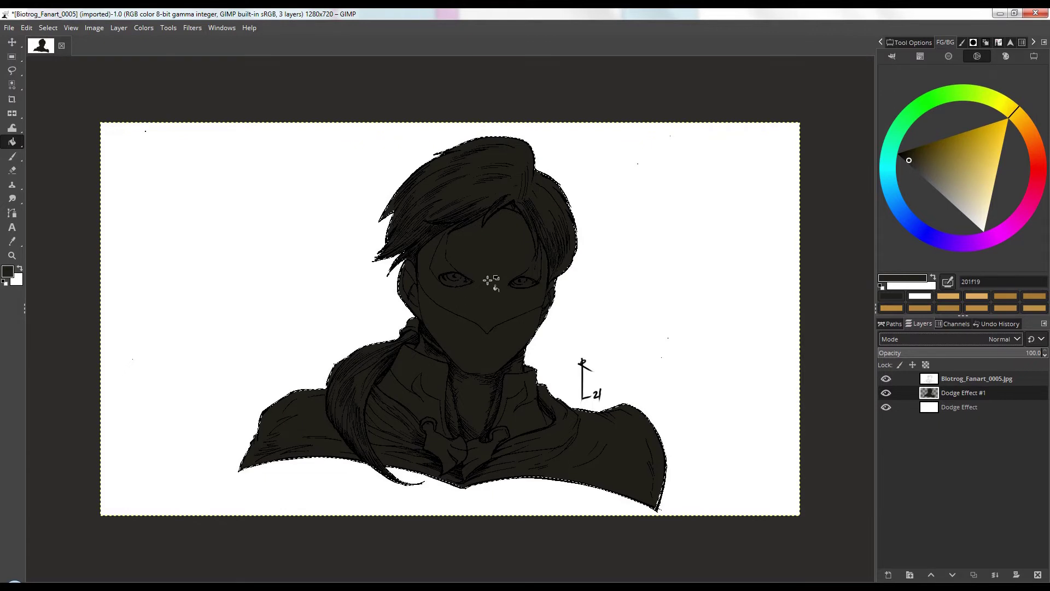
Clear the selection and create a new one from the Unnamed silhouette path.
left_click(12, 156)
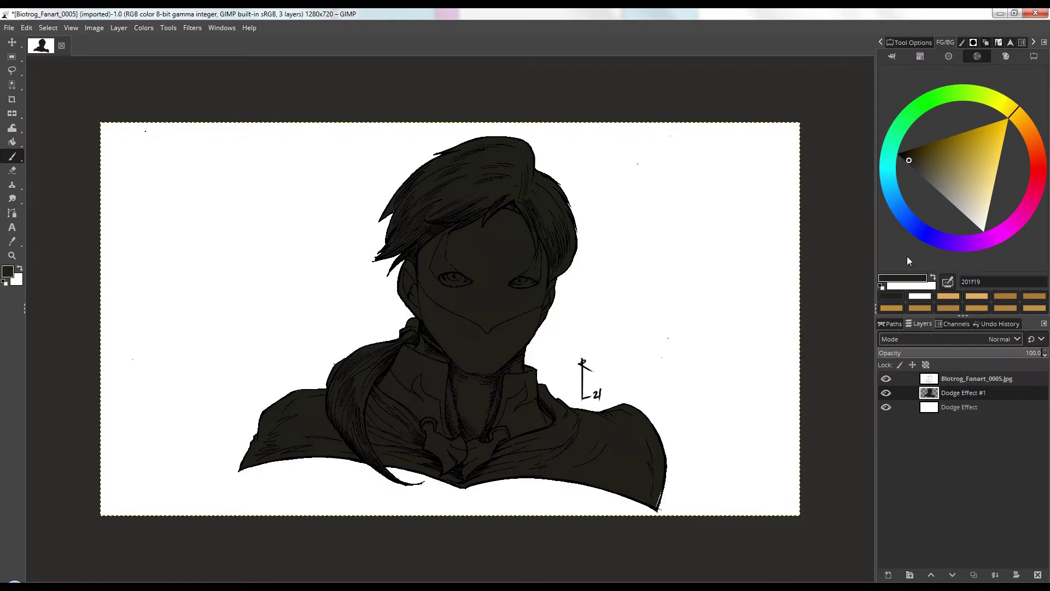
left_click(892, 325)
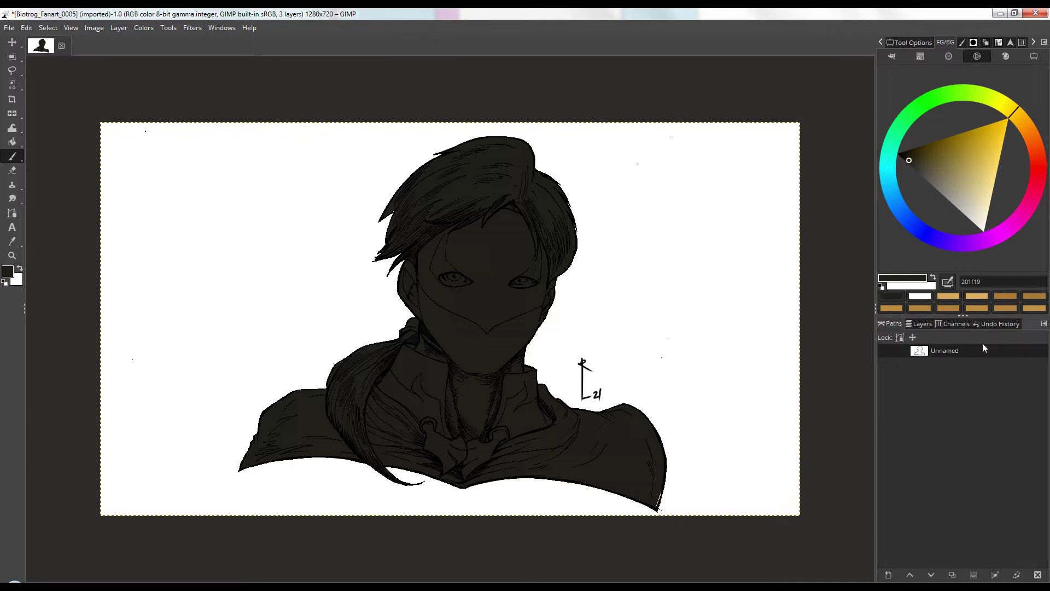
double_click(923, 354)
left_click(902, 43)
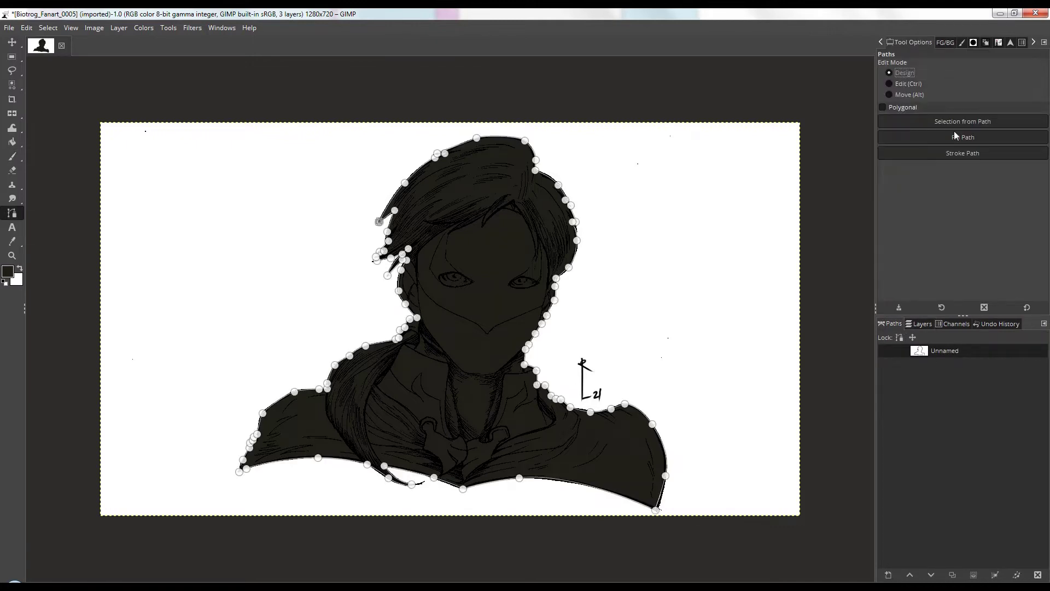
left_click(956, 123)
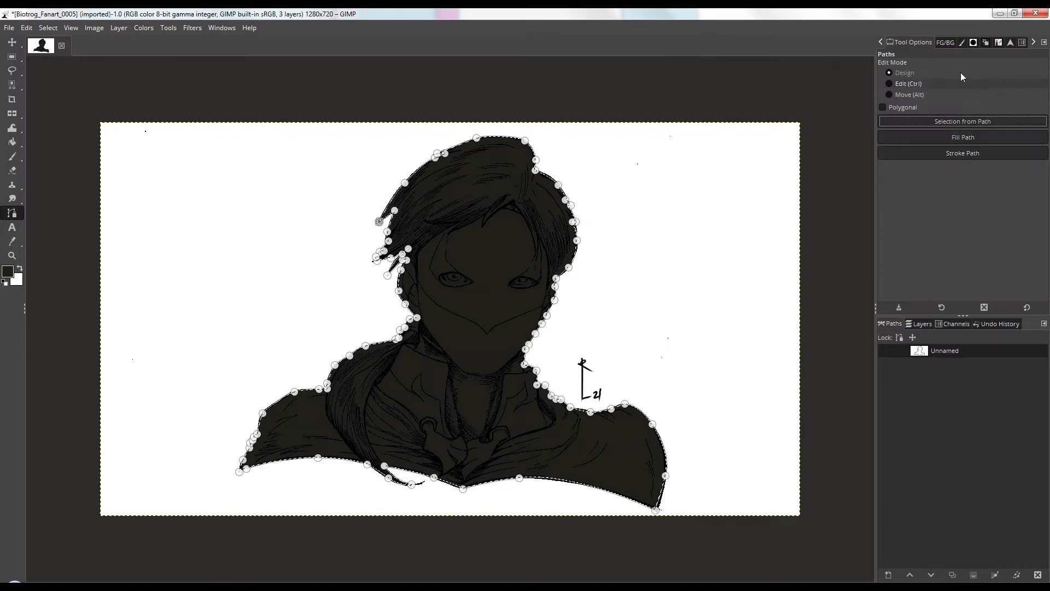
Look up the Save to Channel command for the selection and view the list of saved channels.
left_click(94, 28)
mouse_move(118, 28)
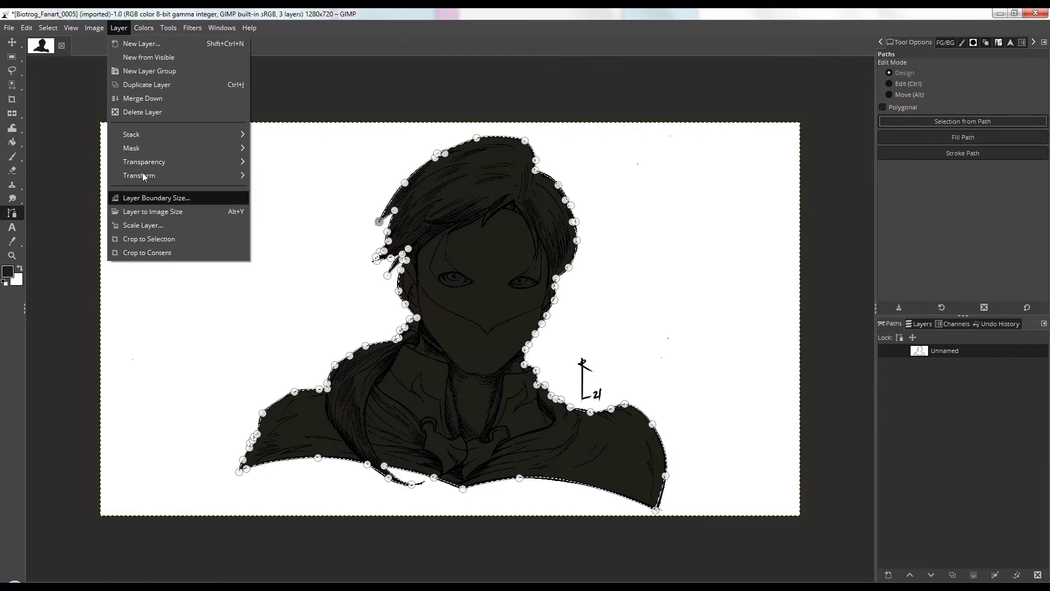
mouse_move(49, 28)
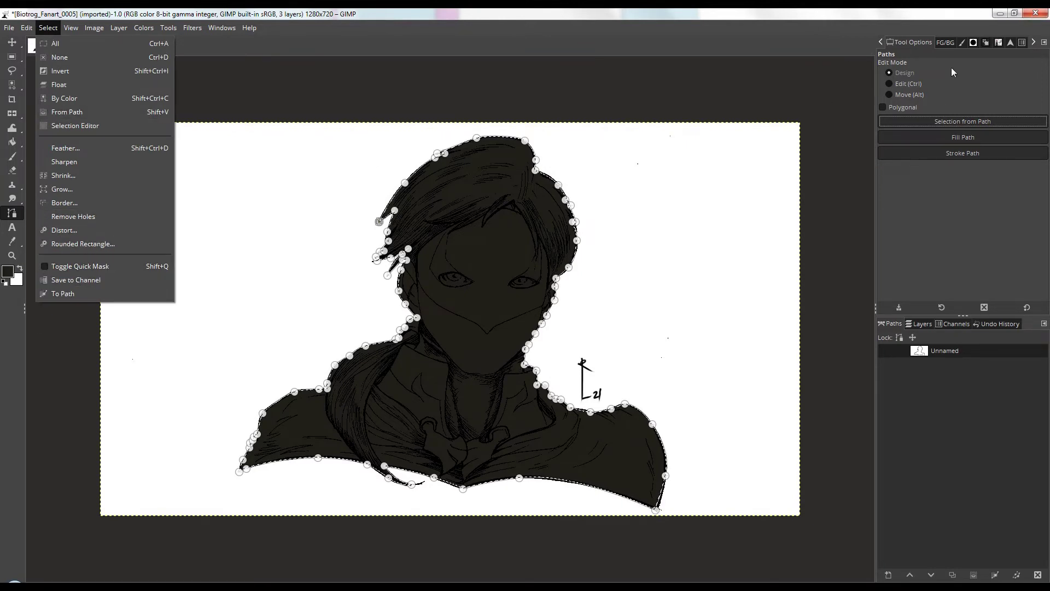
left_click(943, 323)
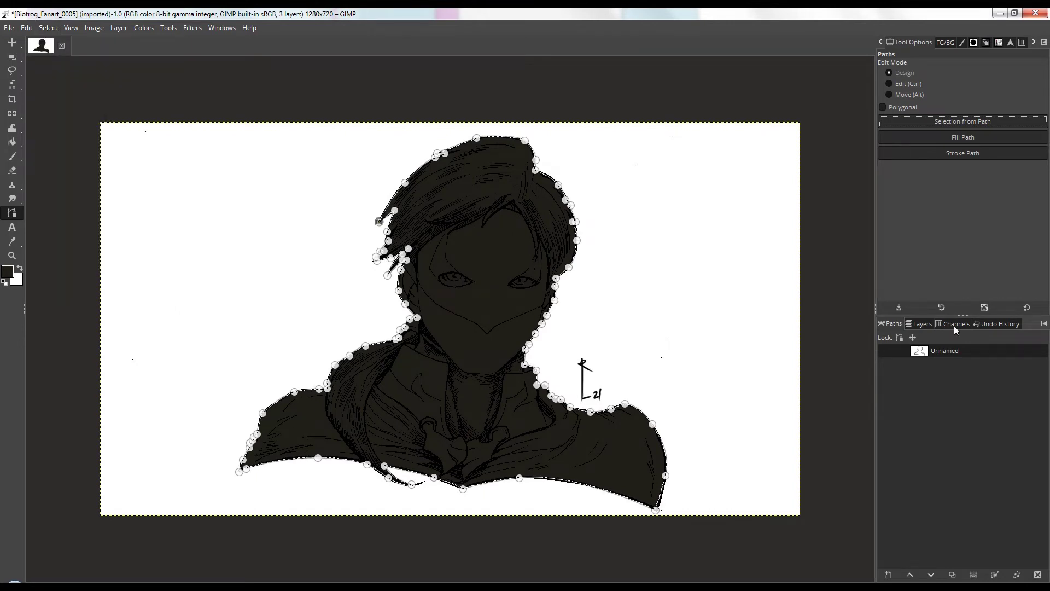
left_click(954, 326)
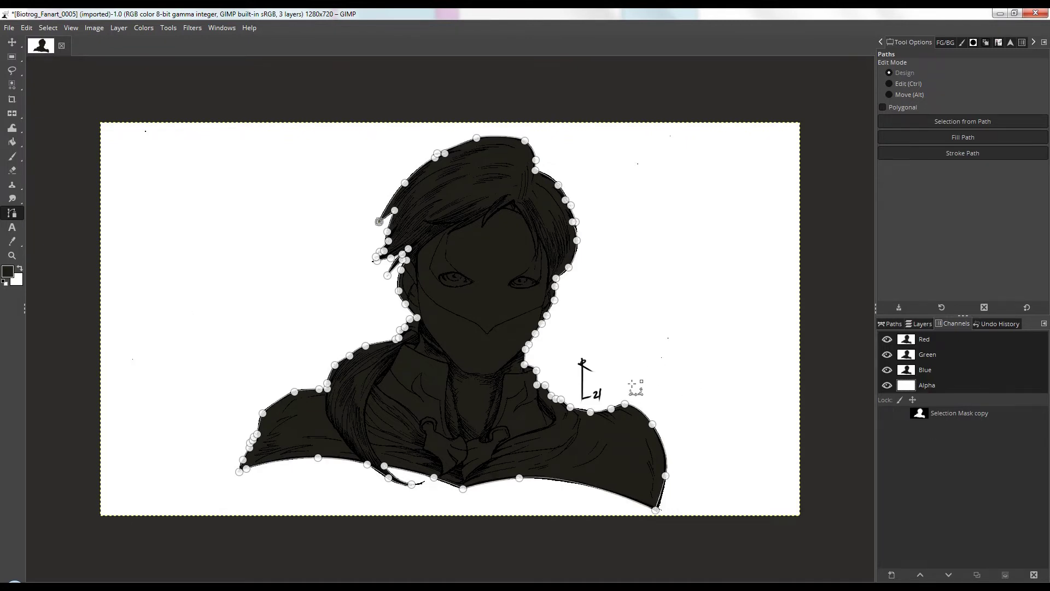
Clear the selection, leave path editing for the Paintbrush, and load the Selection Mask copy channel as the selection.
type("ac")
key("Escape")
key("p")
double_click(927, 418)
left_click(966, 483)
right_click(977, 409)
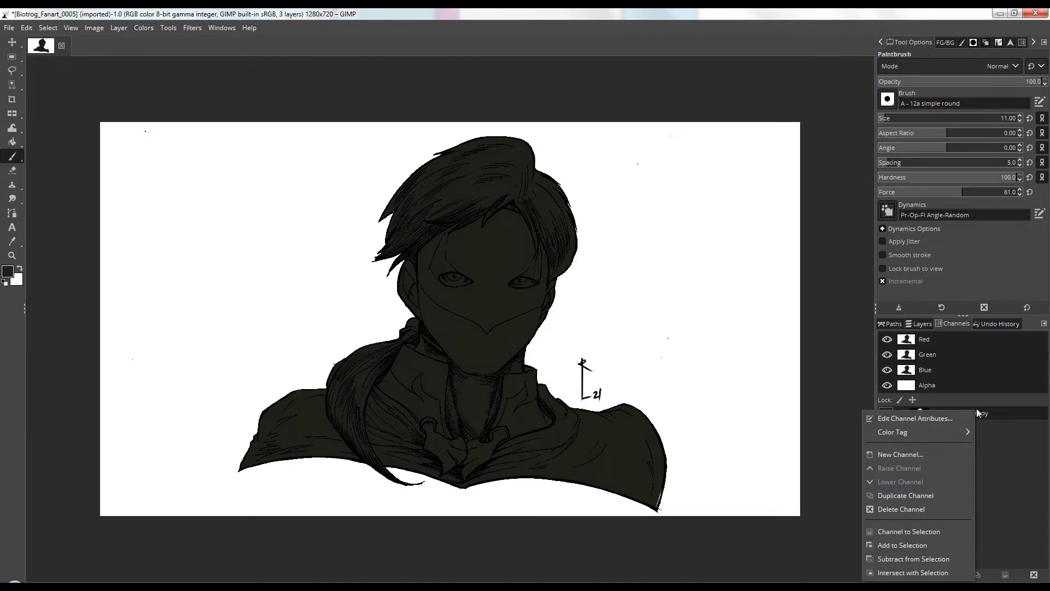
left_click(908, 533)
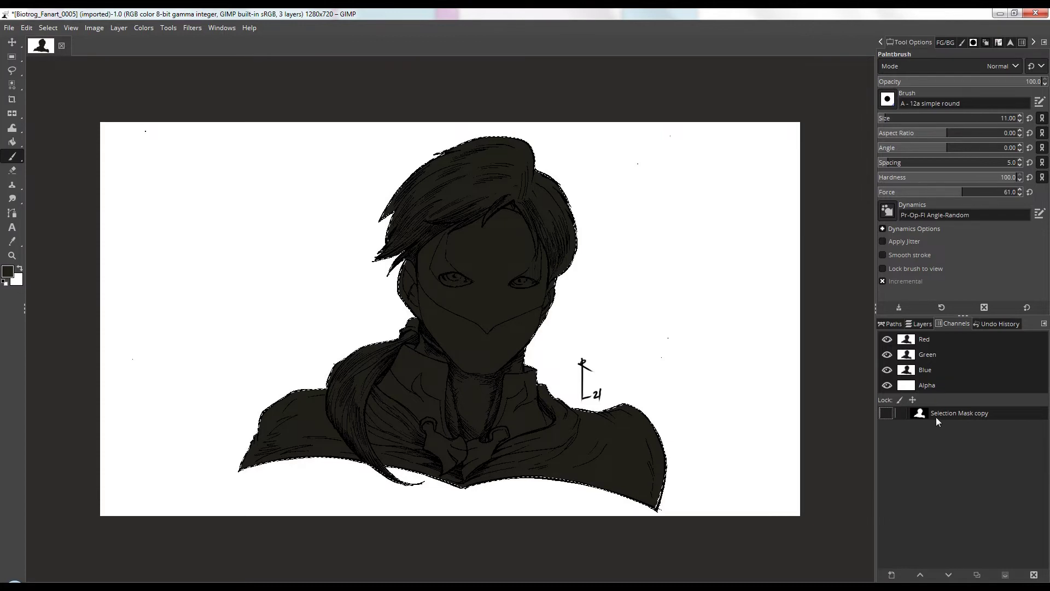
Delete the Dodge Effect #1 layer.
left_click(920, 323)
left_click(952, 392)
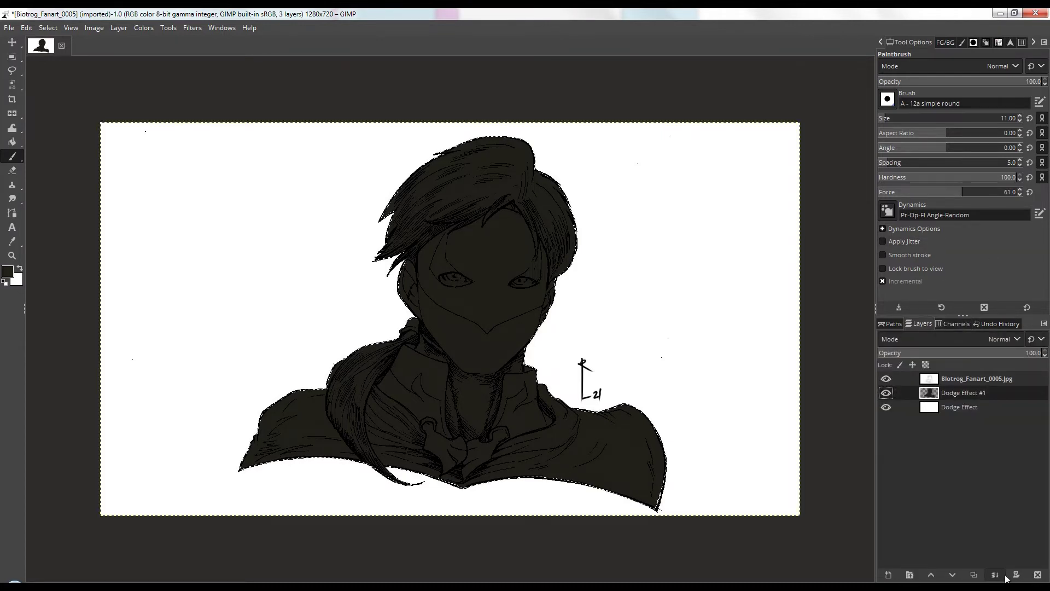
left_click(1038, 574)
Create a transparent layer named "color layer" beneath the line art and bucket-fill the silhouette selection on it with the dark foreground color.
left_click(889, 574)
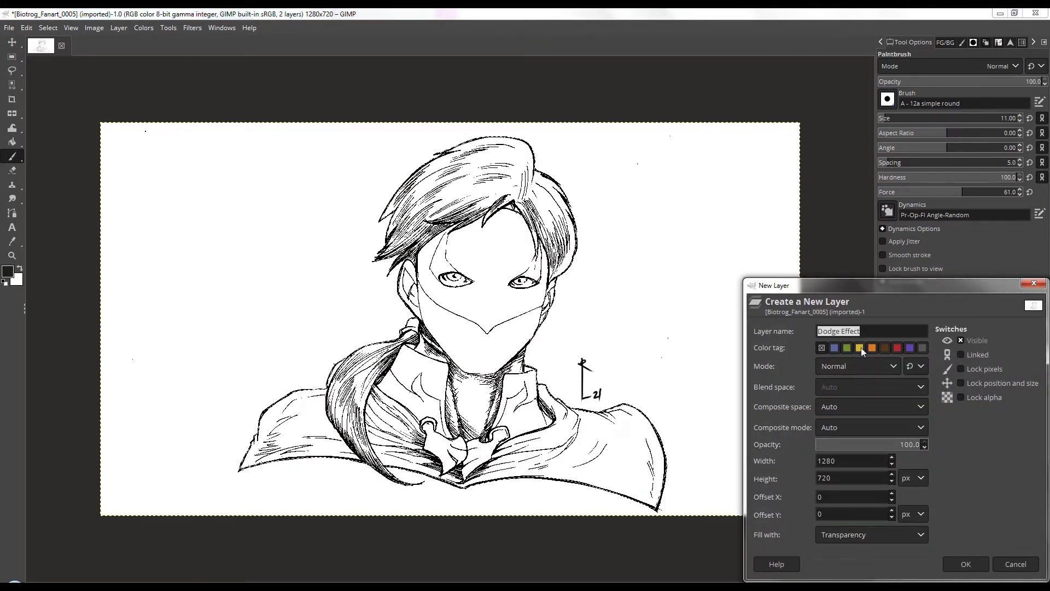
type("color layer")
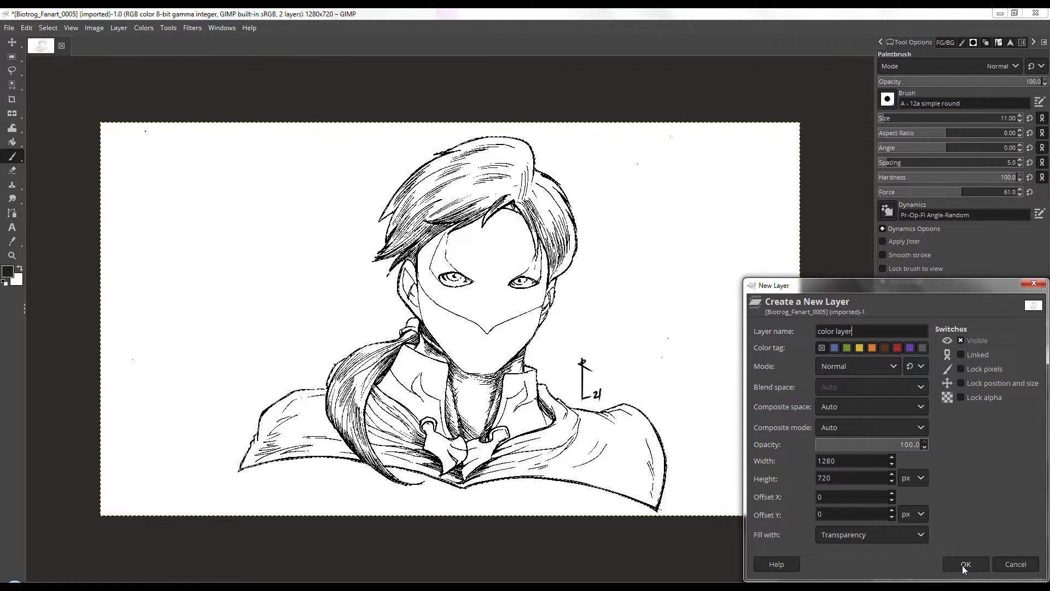
left_click(965, 564)
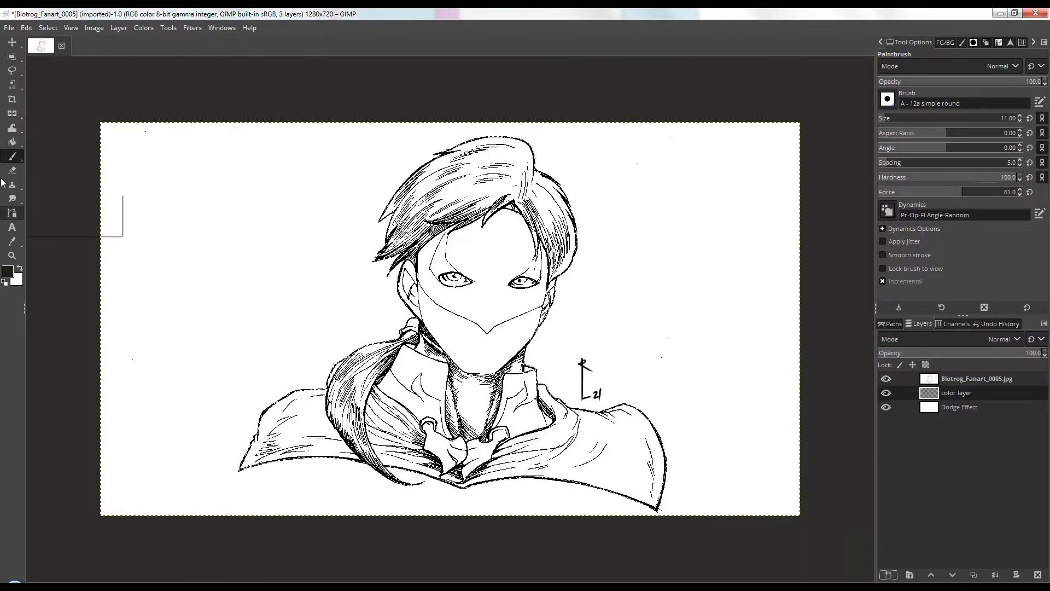
left_click(54, 142)
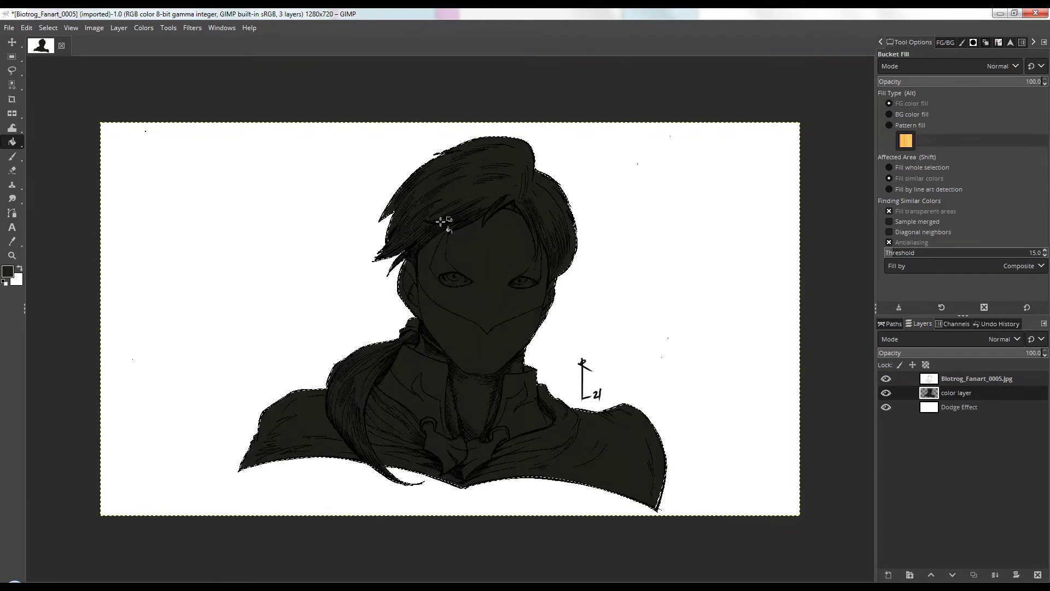
key("shift+b")
Add another new transparent layer directly above the Dodge Effect layer, keeping the default settings.
left_click(964, 407)
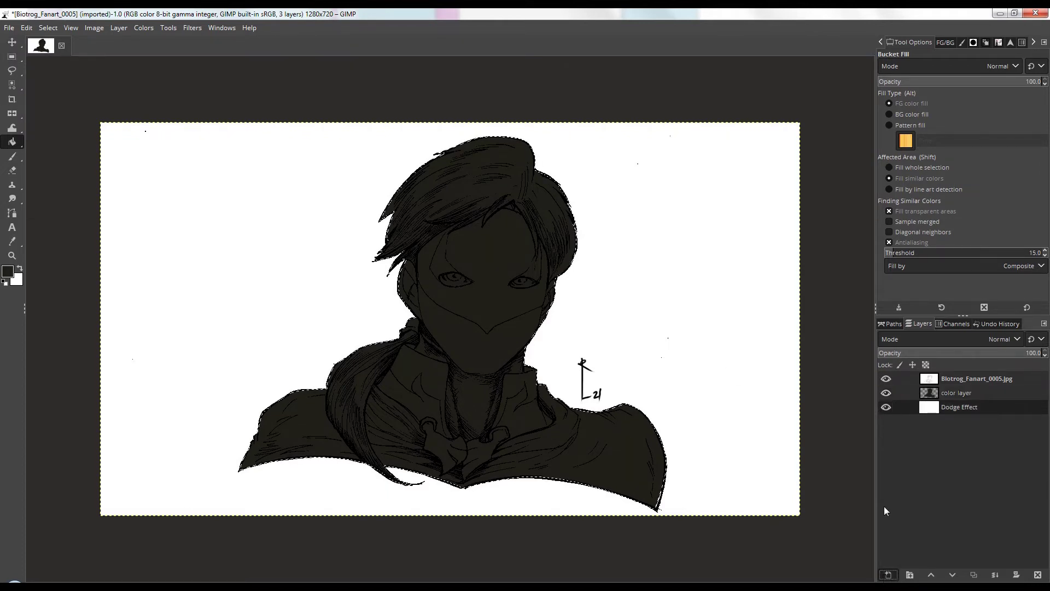
left_click(888, 574)
key("Return")
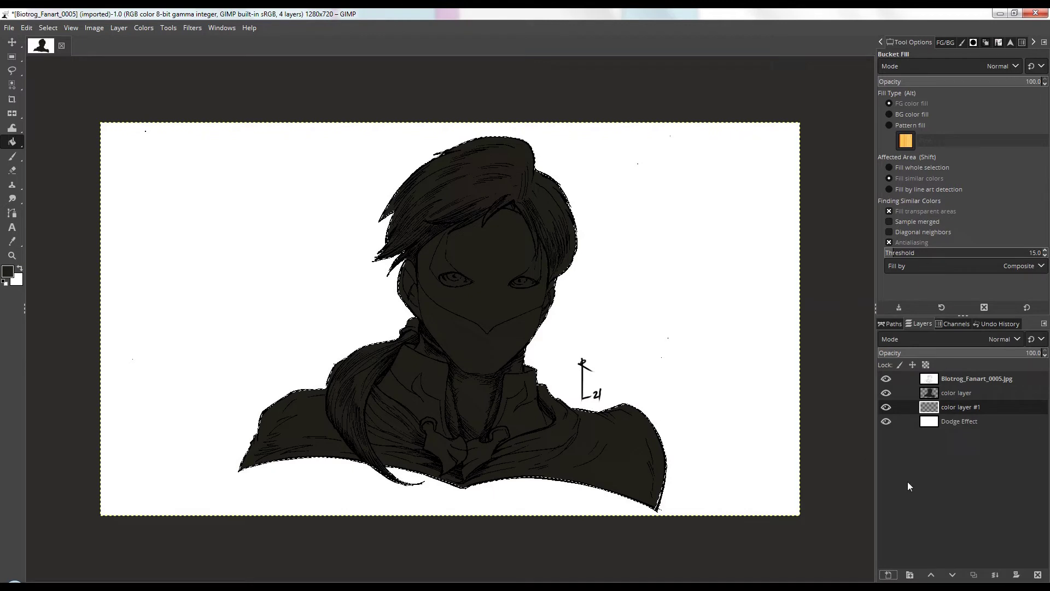
Clear the silhouette selection and make a rectangular selection of about 598 × 728 px around the middle of the figure.
left_click(13, 156)
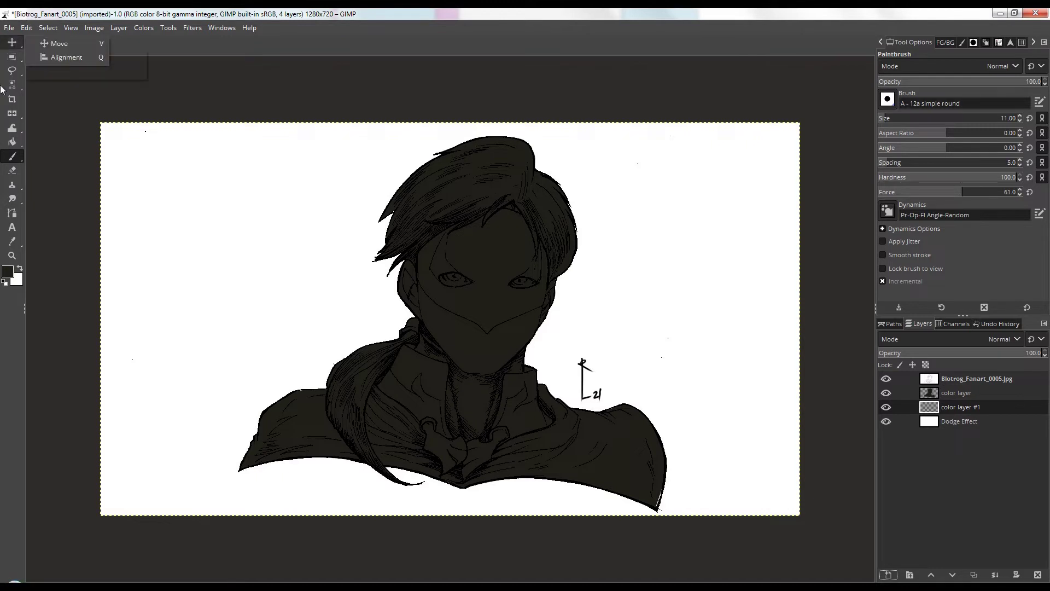
left_click(14, 60)
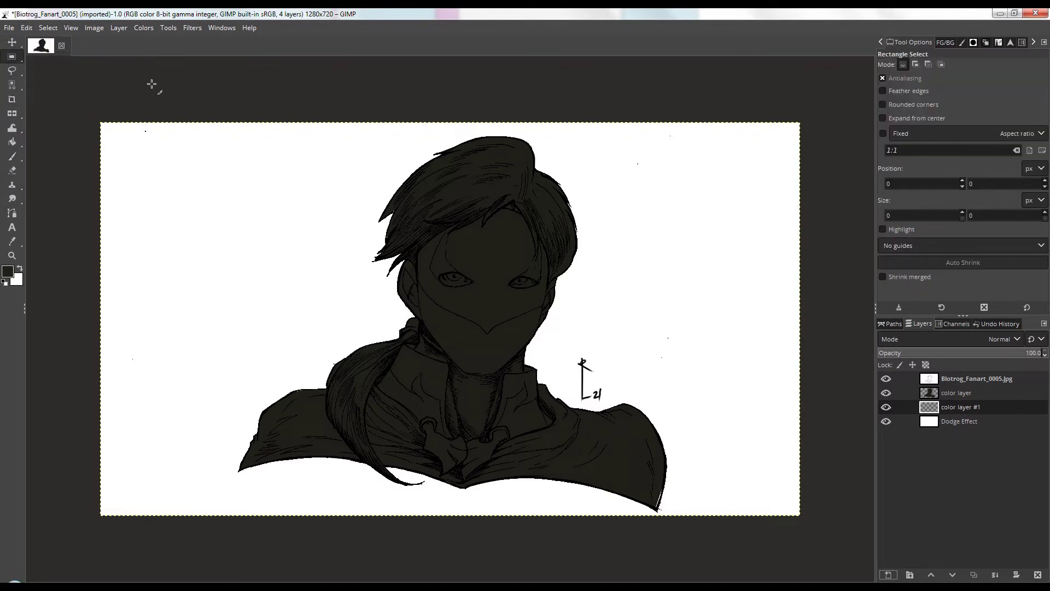
mouse_move(285, 124)
left_mouse_down()
mouse_move(358, 219)
mouse_move(614, 487)
mouse_move(612, 520)
left_mouse_up()
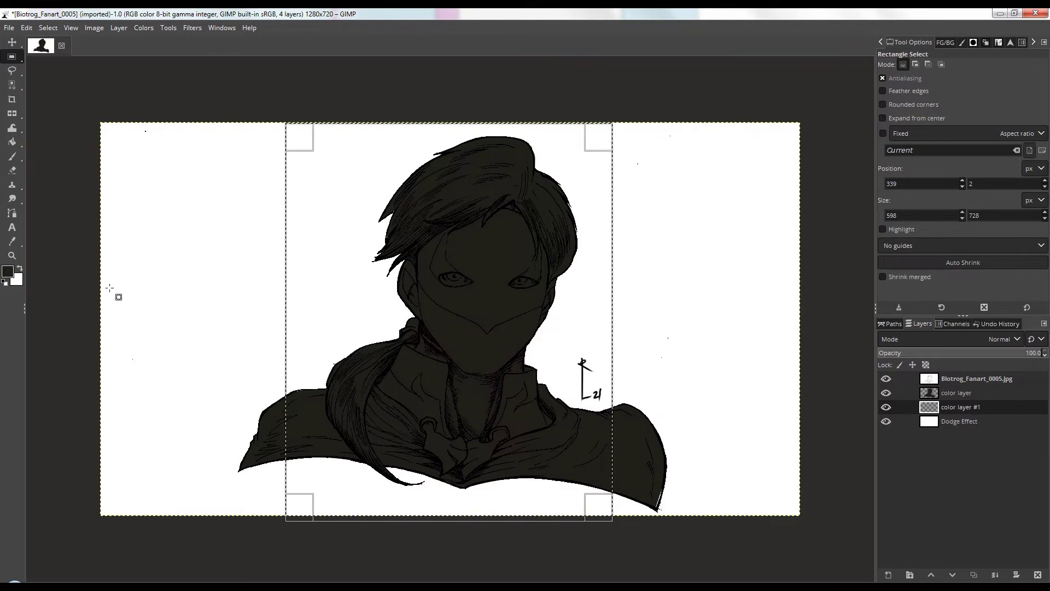
Try a linear foreground-to-background gradient across the rectangular selection, running diagonally from its dark upper-right corner to beyond its lower-left corner.
mouse_move(18, 143)
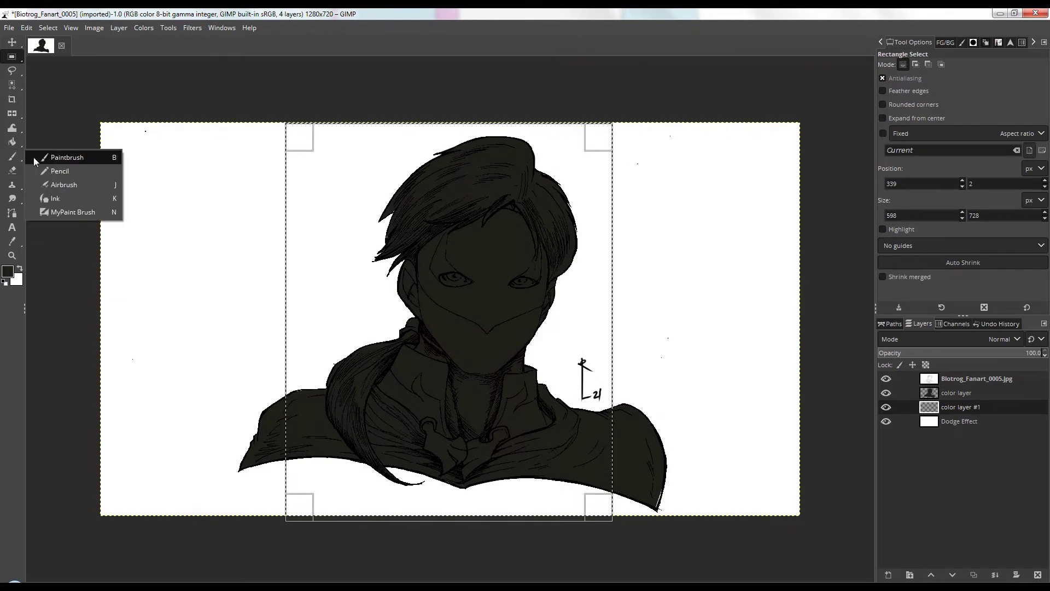
left_click(55, 143)
mouse_move(39, 154)
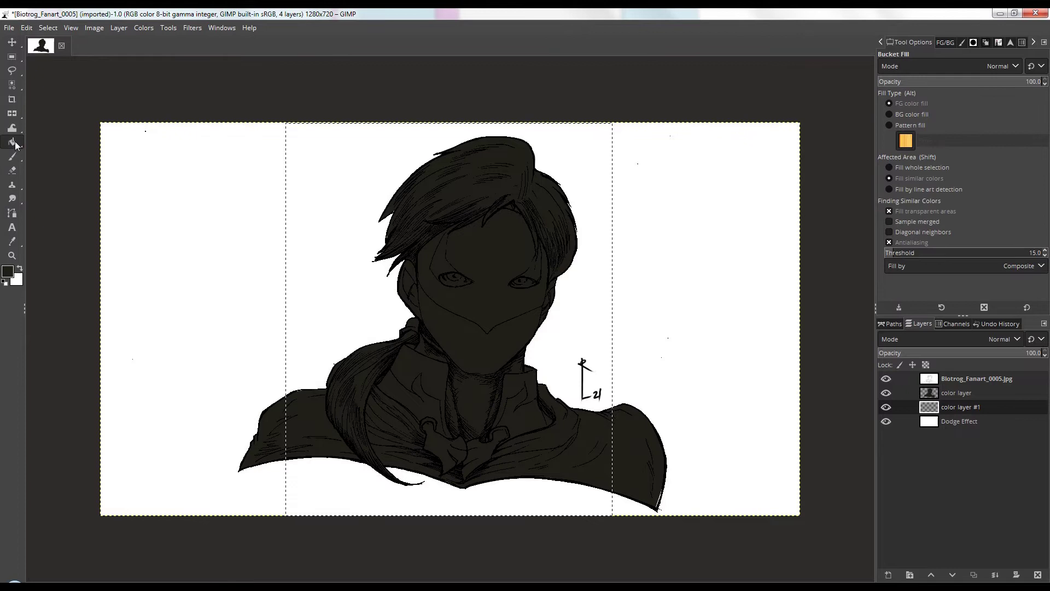
left_click(56, 157)
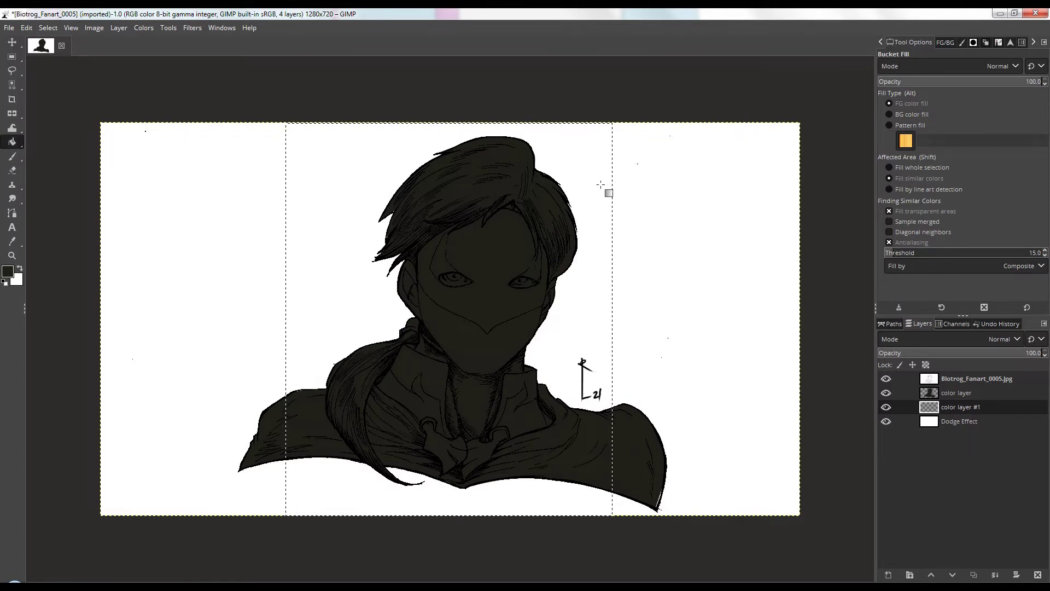
left_click_drag(590, 128, 402, 542)
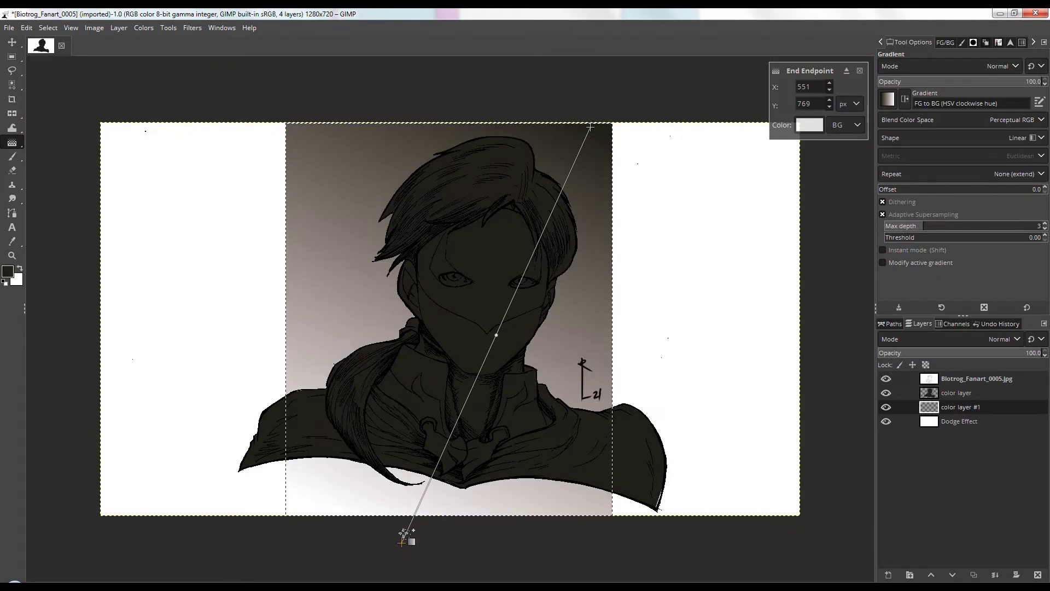
left_click_drag(403, 542, 274, 590)
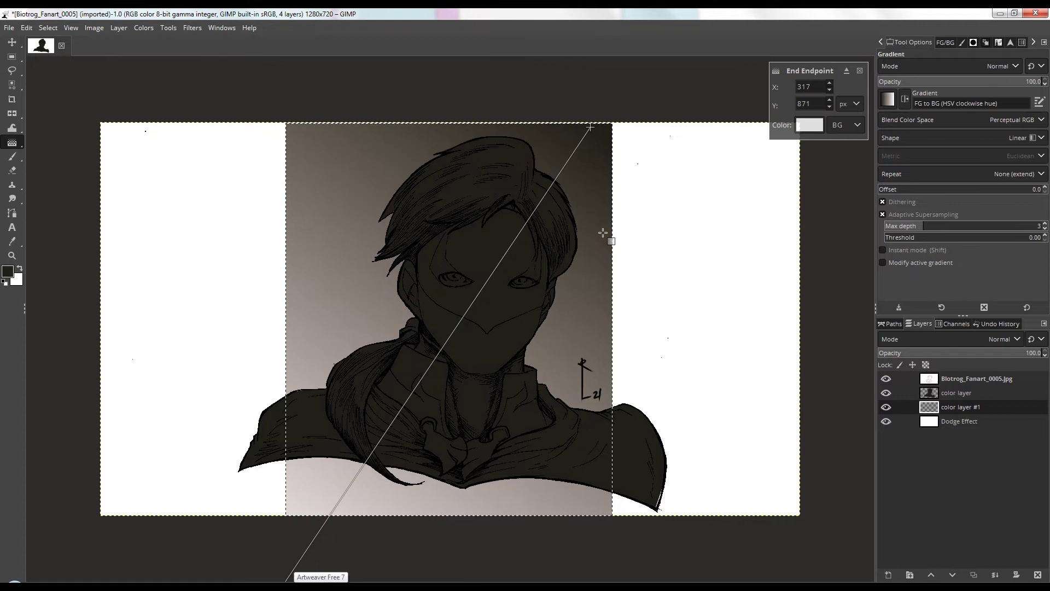
left_click(651, 247)
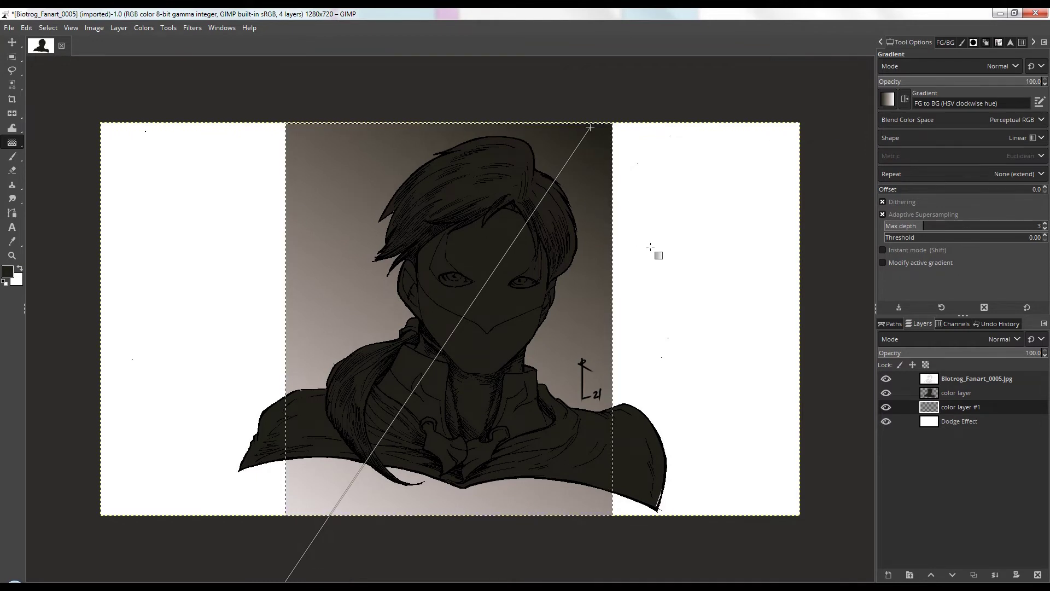
Clear the selection, then undo the gradient adjustments and discard the gradient while keeping the rectangular selection.
key("ctrl+shift+a")
key("ctrl+z")
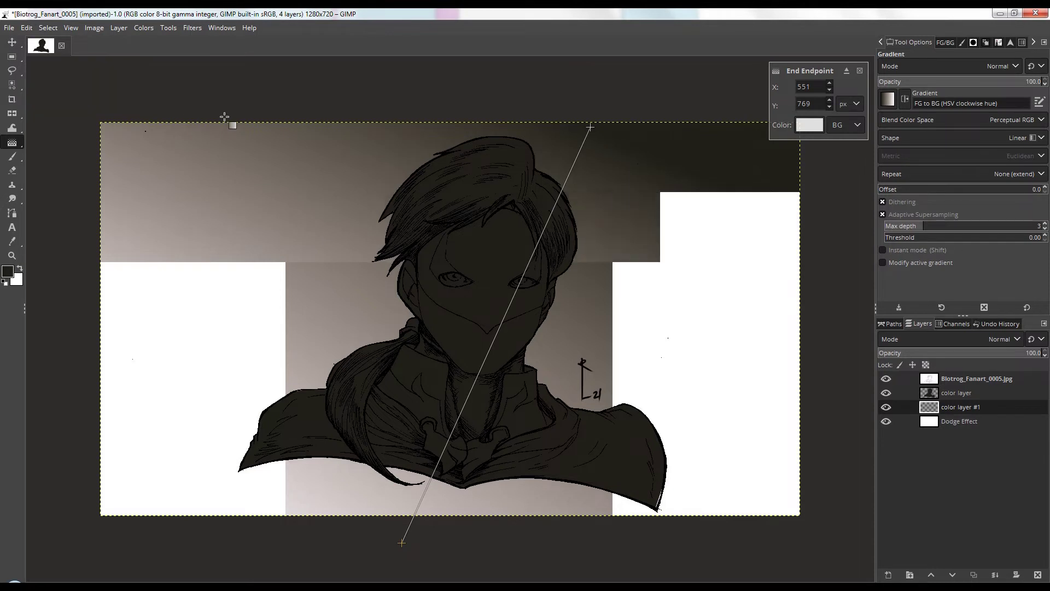
key("Escape")
key("shift")
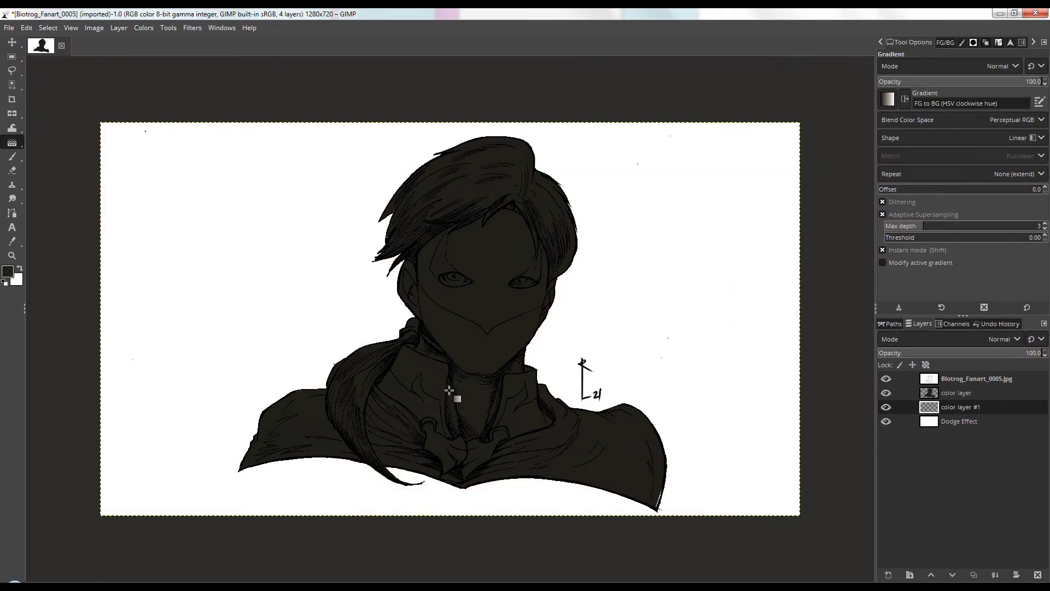
key("ctrl+shift+a")
Fill the rectangular selection on color layer #1 with a diagonal linear foreground-to-background gradient ending at about X 303, Y 871 px, and reactivate the color layer.
left_click_drag(548, 94, 275, 582)
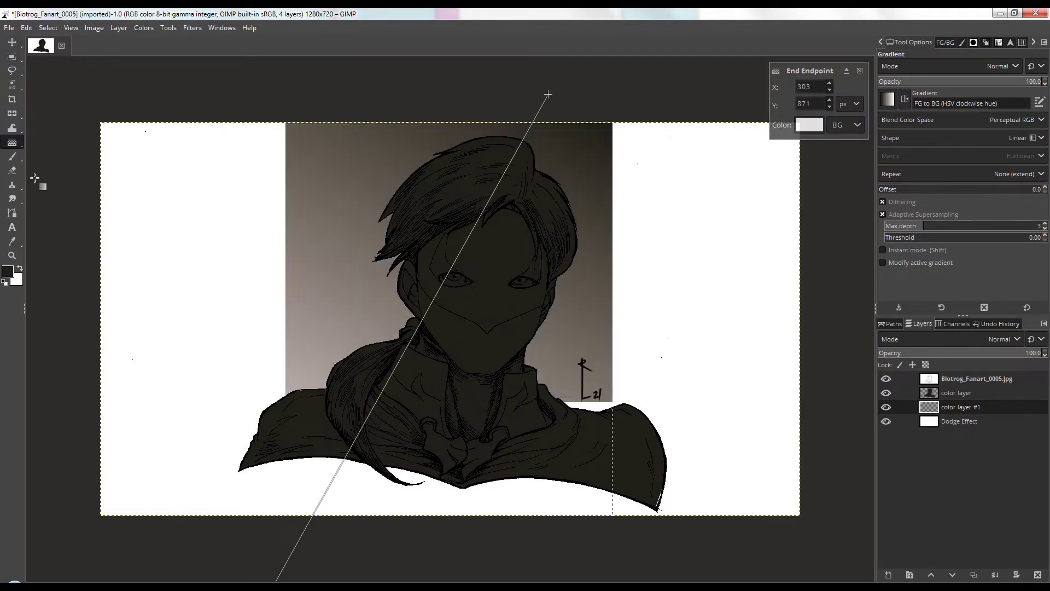
left_click(12, 156)
key("Page_Up")
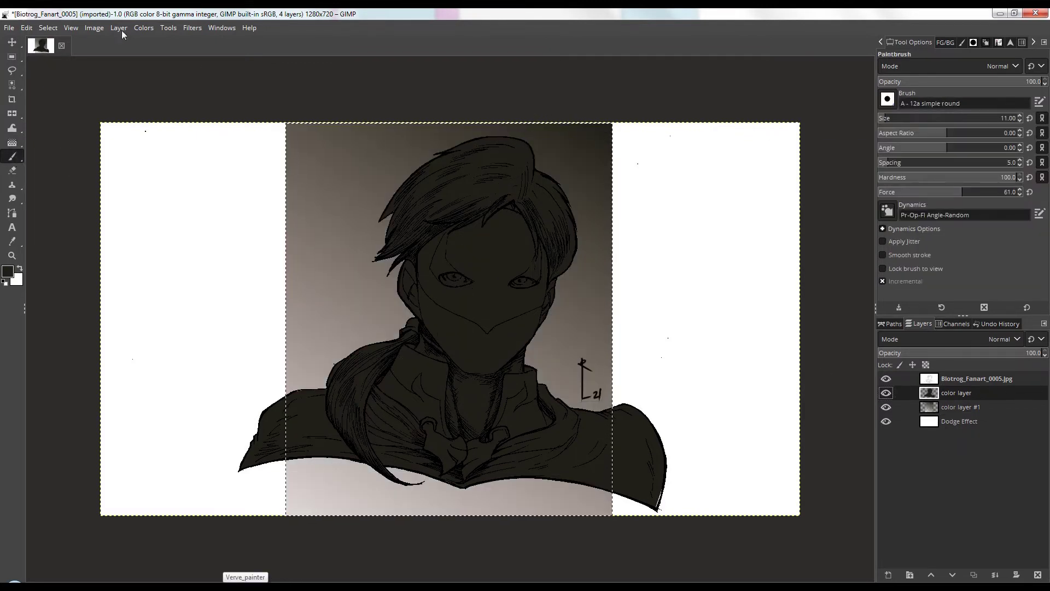
Hide the layer boundary in the view and clear the rectangular selection.
left_click(57, 28)
left_click(70, 45)
left_click(71, 28)
left_click(90, 233)
left_click(50, 28)
left_click(61, 57)
Enlarge the gradient background on color layer #1 slightly around its center, and return to the color layer with the Paintbrush.
left_click(953, 409)
mouse_move(12, 113)
left_click(55, 114)
left_click_drag(100, 122, 84, 112)
left_click(842, 128)
left_click(975, 393)
key("p")
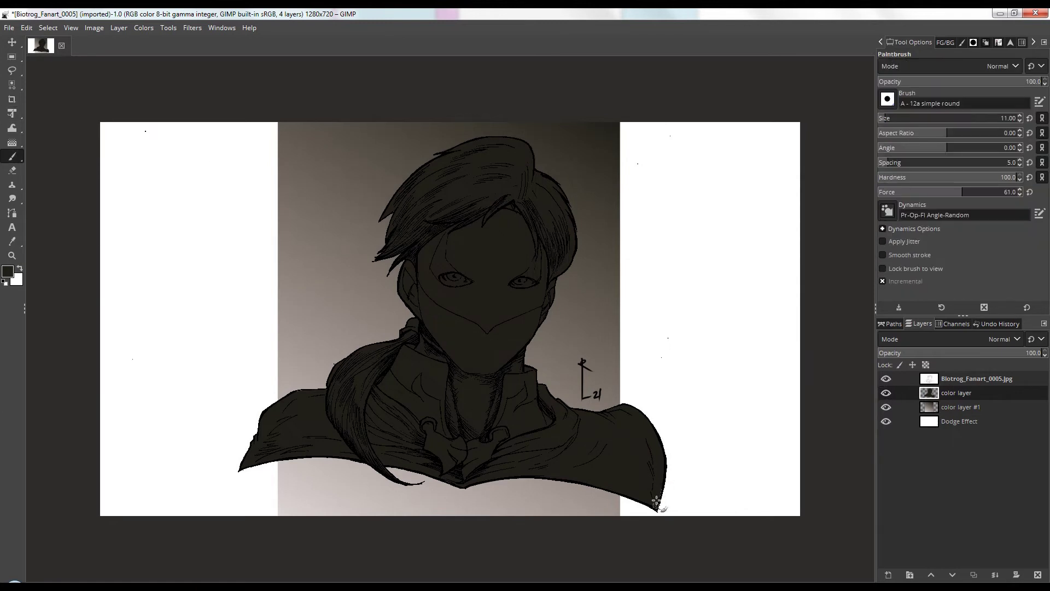
Lock the color layer's transparent pixels and paint yellow highlights on the hair's crown and right side, including the darker yellow a8941e.
left_click(945, 42)
left_click(994, 136)
left_click(465, 175)
left_click(276, 213)
left_click(900, 365)
left_click(926, 365)
mouse_move(430, 191)
left_mouse_down()
mouse_move(501, 184)
mouse_move(461, 180)
mouse_move(509, 188)
left_mouse_up()
left_click(966, 144)
left_click_drag(536, 194, 563, 243)
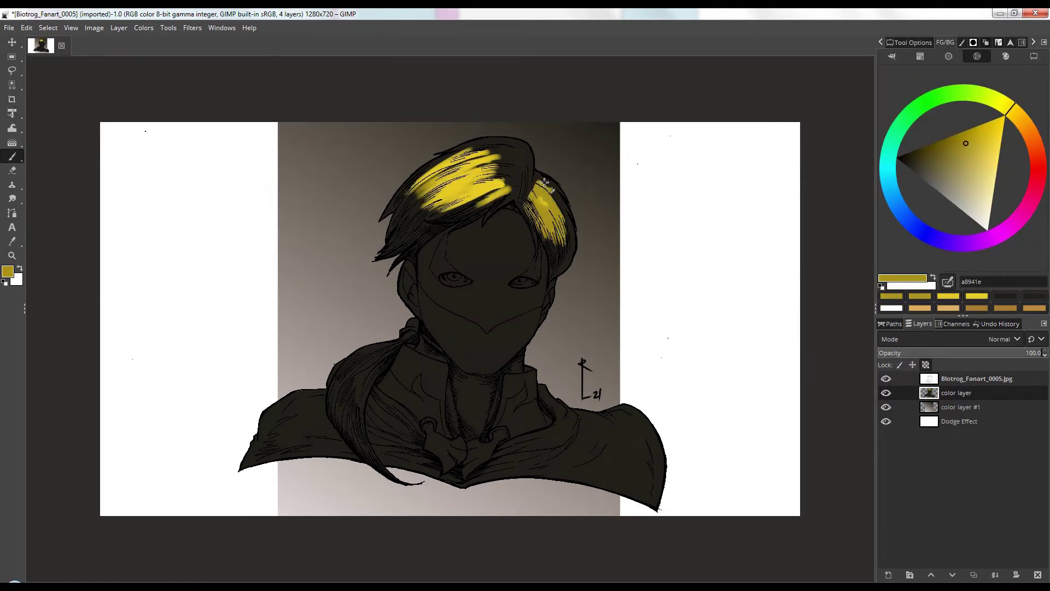
Paint the ponytail with yellow strokes, sampling tones from the painted strands to blend them.
left_click_drag(487, 167, 435, 134)
left_click_drag(317, 331, 302, 396)
mouse_move(324, 316)
left_mouse_down()
mouse_move(293, 339)
mouse_move(306, 410)
left_mouse_up()
left_click(293, 339, "ctrl")
left_click_drag(326, 336, 362, 302)
left_click(300, 331, "ctrl")
left_click_drag(282, 345, 323, 312)
Shade the hair's outer edge, crown and fringe strands with dark yellow 736618.
mouse_move(378, 162)
left_mouse_down()
mouse_move(347, 158)
mouse_move(405, 116)
left_mouse_up()
left_click_drag(405, 115, 464, 110)
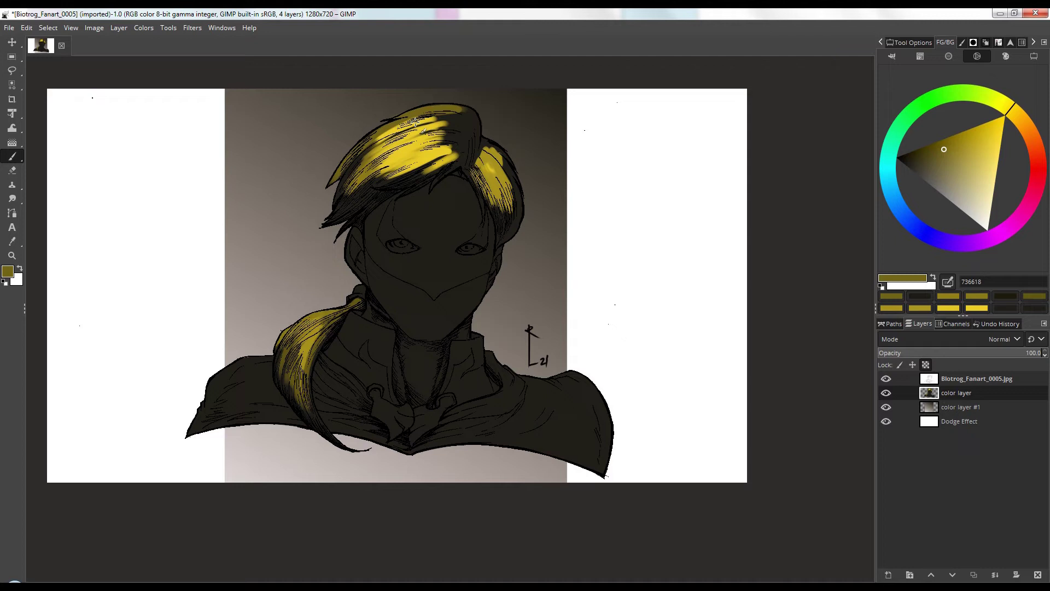
mouse_move(461, 111)
left_mouse_down()
mouse_move(429, 116)
mouse_move(479, 147)
left_mouse_up()
mouse_move(475, 140)
left_mouse_down()
mouse_move(432, 119)
mouse_move(348, 177)
mouse_move(350, 196)
left_mouse_up()
left_click_drag(453, 161, 336, 214)
left_click_drag(471, 142, 446, 163)
mouse_move(479, 134)
left_mouse_down()
mouse_move(469, 162)
mouse_move(417, 163)
left_mouse_up()
mouse_move(445, 131)
left_mouse_down()
mouse_move(419, 139)
mouse_move(475, 122)
left_mouse_up()
Blend the fringe and side strands of the hair using yellow tones sampled from the painting.
left_click(406, 147, "ctrl")
mouse_move(405, 131)
left_mouse_down()
mouse_move(356, 174)
mouse_move(346, 164)
left_mouse_up()
mouse_move(373, 144)
left_mouse_down()
mouse_move(333, 189)
mouse_move(336, 200)
left_mouse_up()
mouse_move(444, 156)
left_mouse_down()
mouse_move(377, 183)
mouse_move(412, 168)
left_mouse_up()
mouse_move(442, 132)
left_mouse_down()
mouse_move(470, 143)
mouse_move(517, 214)
mouse_move(490, 217)
left_mouse_up()
left_click(501, 214, "ctrl")
mouse_move(516, 215)
left_mouse_down()
mouse_move(503, 237)
mouse_move(484, 163)
left_mouse_up()
left_click(328, 405, "ctrl")
Block in the mask's forehead, nose and cheeks with light gray, sampling tones from the painted areas.
mouse_move(418, 153)
left_mouse_down()
mouse_move(435, 185)
mouse_move(439, 176)
left_mouse_up()
left_click(433, 164, "ctrl")
mouse_move(444, 132)
left_mouse_down()
mouse_move(396, 191)
mouse_move(413, 214)
left_mouse_up()
mouse_move(409, 202)
left_mouse_down()
mouse_move(447, 192)
mouse_move(411, 207)
mouse_move(446, 215)
left_mouse_up()
left_click(426, 222, "ctrl")
left_click(424, 208, "ctrl")
left_click_drag(436, 215, 457, 194)
left_click(428, 166, "ctrl")
mouse_move(426, 160)
left_mouse_down()
mouse_move(450, 197)
mouse_move(486, 177)
left_mouse_up()
left_click_drag(483, 164, 457, 183)
left_click(437, 144, "ctrl")
mouse_move(453, 145)
left_mouse_down()
mouse_move(450, 168)
mouse_move(474, 143)
left_mouse_up()
left_click(445, 162, "ctrl")
Shade the mask's cheeks and outer edges with sampled grays, including 90908f, and fill its remaining forehead area.
mouse_move(477, 144)
left_mouse_down()
mouse_move(439, 156)
mouse_move(485, 169)
left_mouse_up()
mouse_move(452, 202)
left_mouse_down()
mouse_move(432, 214)
mouse_move(477, 210)
mouse_move(461, 228)
mouse_move(500, 213)
left_mouse_up()
left_click(424, 210, "ctrl")
left_click_drag(491, 220, 453, 235)
left_click(428, 211, "ctrl")
mouse_move(406, 208)
left_mouse_down()
mouse_move(450, 220)
mouse_move(510, 194)
left_mouse_up()
left_click(475, 210, "ctrl")
left_click_drag(510, 196, 499, 217)
left_click_drag(445, 233, 458, 240)
left_click(390, 177, "ctrl")
mouse_move(403, 152)
left_mouse_down()
mouse_move(390, 165)
mouse_move(411, 149)
left_mouse_up()
left_click_drag(403, 152, 389, 181)
left_click(431, 174, "ctrl")
left_click(432, 149, "ctrl")
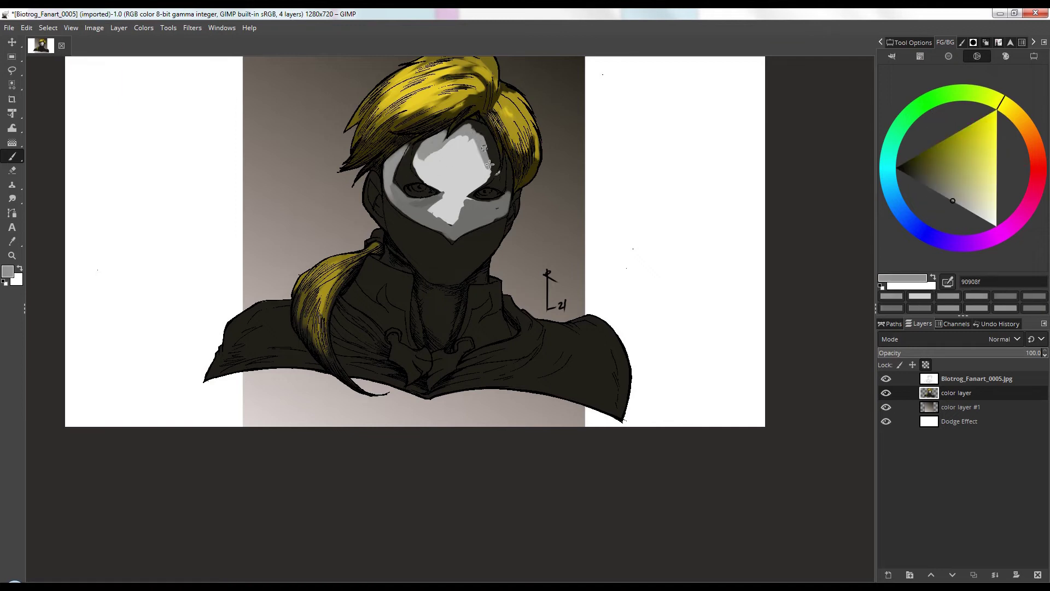
left_click_drag(474, 127, 509, 192)
left_click_drag(491, 140, 515, 143)
Choose a medium purple and paint the cloak's left shoulder and the folds beside the ponytail.
left_click(994, 237)
left_click(978, 167)
left_click_drag(275, 315, 255, 336)
mouse_move(295, 316)
left_mouse_down()
mouse_move(280, 338)
mouse_move(292, 318)
mouse_move(330, 356)
left_mouse_up()
left_click(285, 330, "ctrl")
left_click(313, 329, "ctrl")
mouse_move(314, 324)
left_mouse_down()
mouse_move(318, 283)
mouse_move(404, 342)
left_mouse_up()
Choose a very dark purple and paint shadows over the cloak's chest and along its lower edge toward the right shoulder.
left_click(1000, 133)
left_click_drag(365, 309, 400, 337)
left_click_drag(378, 329, 425, 379)
left_click(394, 365, "ctrl")
left_click(405, 366, "ctrl")
mouse_move(377, 350)
left_mouse_down()
mouse_move(420, 375)
mouse_move(415, 389)
mouse_move(486, 379)
mouse_move(460, 392)
mouse_move(563, 335)
mouse_move(531, 304)
mouse_move(553, 334)
mouse_move(529, 380)
mouse_move(623, 368)
mouse_move(640, 410)
left_mouse_up()
Paint the cloak's right shoulder with sampled light and dark purples to form highlights and shadows.
key("space")
left_click(315, 278, "ctrl")
left_click_drag(641, 268, 670, 325)
left_click(651, 334, "ctrl")
mouse_move(670, 326)
left_mouse_down()
mouse_move(629, 273)
mouse_move(671, 350)
left_mouse_up()
left_click(651, 280, "ctrl")
left_click(644, 309, "ctrl")
left_click(653, 318, "ctrl")
left_click(640, 285, "ctrl")
Paint the cloak folds between the collar and the right shoulder, alternating between sampled purples.
mouse_move(619, 284)
left_mouse_down()
mouse_move(632, 317)
mouse_move(606, 286)
mouse_move(580, 291)
left_mouse_up()
left_click(593, 279, "ctrl")
left_click(605, 291, "ctrl")
mouse_move(557, 248)
left_mouse_down()
mouse_move(585, 283)
mouse_move(554, 305)
left_mouse_up()
left_click(568, 314, "ctrl")
mouse_move(602, 292)
left_mouse_down()
mouse_move(581, 313)
mouse_move(537, 328)
mouse_move(578, 326)
left_mouse_up()
left_click(583, 300, "ctrl")
left_click(618, 320, "ctrl")
left_click(604, 299, "ctrl")
Fill the lower corner of the cloak's right shoulder with sampled dark purple 120214.
key("space")
left_click(661, 419, "ctrl")
left_click_drag(656, 408, 631, 431)
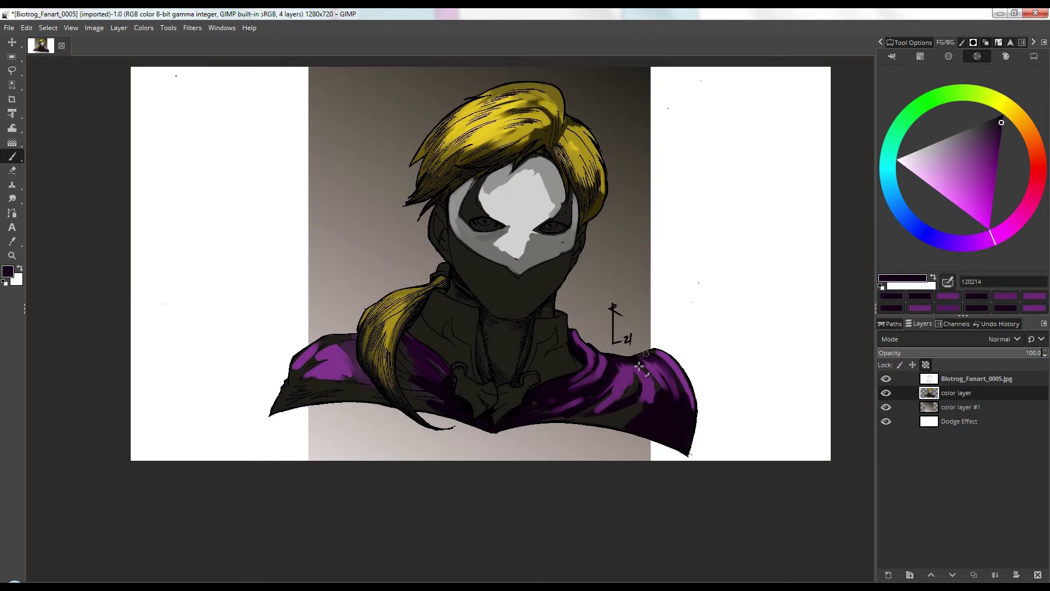
left_click(651, 399, "ctrl")
Paint the lower face covering, neck and hair tie with dark purple 120113.
mouse_move(508, 332)
left_mouse_down()
mouse_move(511, 348)
mouse_move(481, 356)
mouse_move(465, 265)
mouse_move(459, 284)
left_mouse_up()
left_click_drag(457, 238, 458, 258)
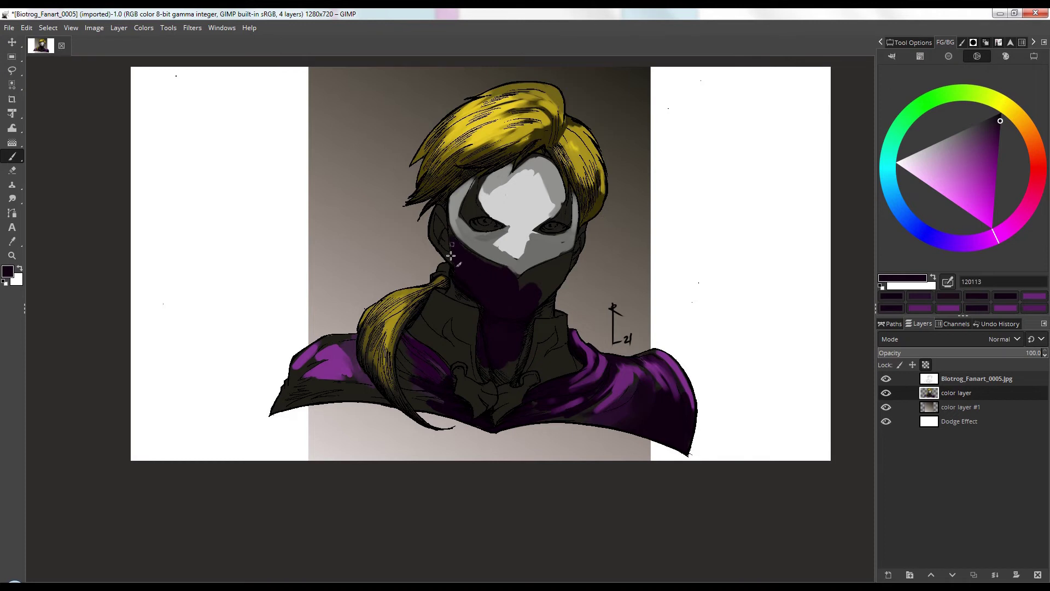
mouse_move(558, 268)
left_mouse_down()
mouse_move(532, 280)
mouse_move(567, 256)
mouse_move(556, 272)
left_mouse_up()
left_click_drag(667, 285, 736, 182)
left_click_drag(581, 272, 613, 215)
left_click_drag(522, 192, 547, 209)
mouse_move(499, 311)
left_mouse_down()
mouse_move(466, 280)
mouse_move(486, 246)
mouse_move(516, 279)
left_mouse_up()
mouse_move(516, 279)
left_mouse_down()
mouse_move(651, 182)
mouse_move(311, 77)
left_mouse_up()
mouse_move(616, 377)
left_mouse_down()
mouse_move(601, 170)
mouse_move(599, 199)
left_mouse_up()
Cover the cloak's remaining lower areas with dark purple and refine its folds using sampled purples.
left_click_drag(463, 400, 438, 404)
mouse_move(443, 441)
left_mouse_down()
mouse_move(424, 462)
mouse_move(408, 400)
mouse_move(478, 376)
mouse_move(428, 372)
mouse_move(451, 369)
left_mouse_up()
left_click_drag(757, 213, 700, 331)
left_click(492, 317, "ctrl")
mouse_move(469, 313)
left_mouse_down()
mouse_move(485, 305)
mouse_move(450, 389)
left_mouse_up()
left_click(511, 352, "ctrl")
left_click_drag(510, 362, 541, 400)
Paint lighter fold highlights on the cloak's ponytail-side shoulder and beside the ponytail, using sampled purples such as 5d2167.
left_click_drag(278, 334, 293, 349)
left_click(271, 318, "ctrl")
left_click(274, 340, "ctrl")
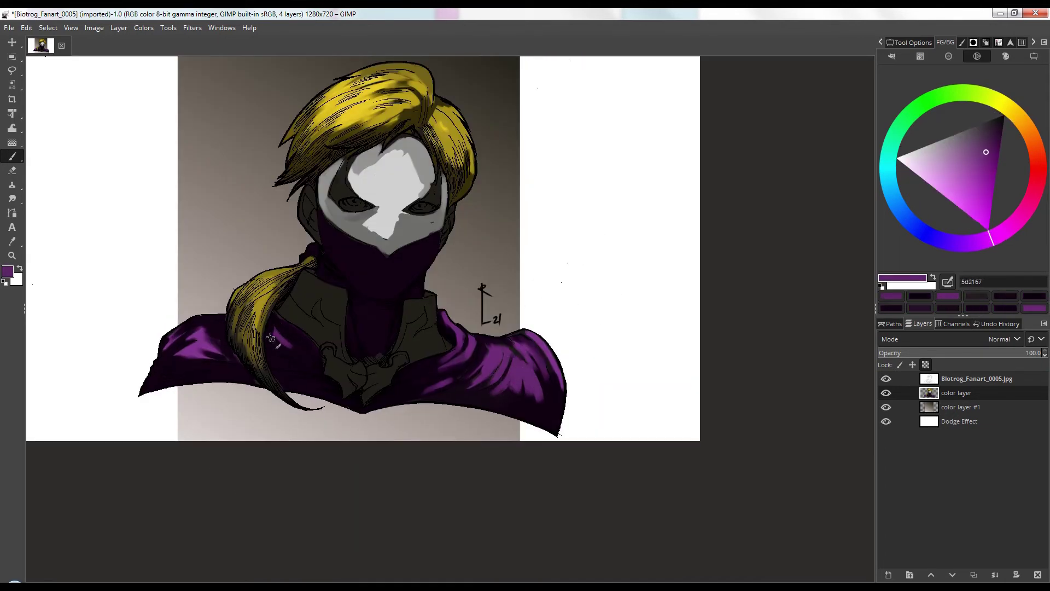
left_click(290, 347, "ctrl")
left_click(279, 372, "ctrl")
left_click(215, 352, "ctrl")
mouse_move(215, 352)
left_mouse_down()
mouse_move(343, 342)
mouse_move(369, 368)
mouse_move(305, 356)
left_mouse_up()
Brush sampled purples into the cloak folds around the front collar, up to the lighter purple 7c2d87.
left_click(346, 347, "ctrl")
left_click(327, 347, "ctrl")
left_click(376, 366, "ctrl")
left_click(361, 359, "ctrl")
left_click(316, 336, "ctrl")
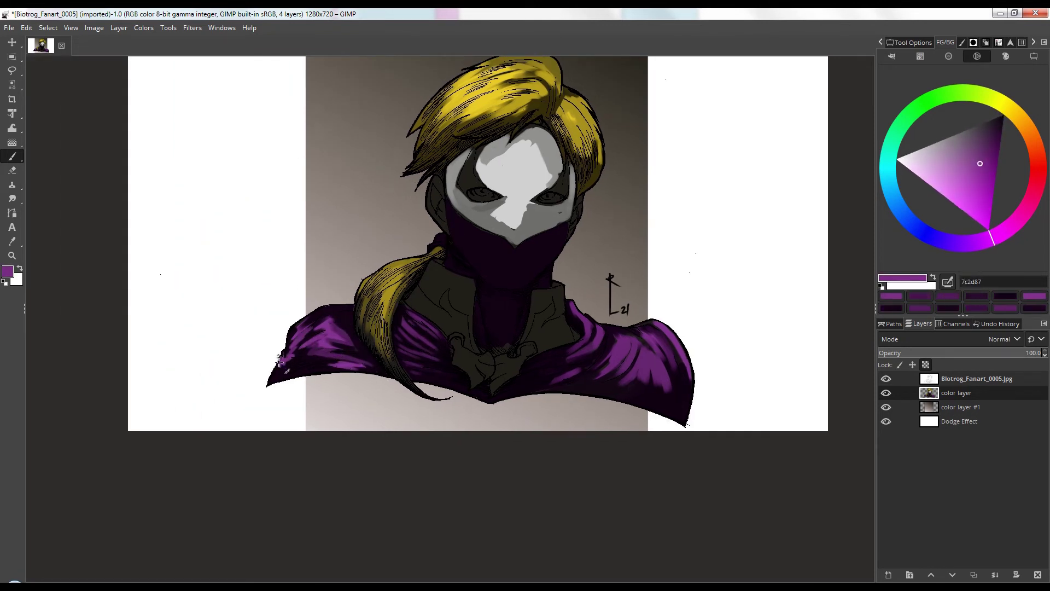
Shade the lower face covering with sampled purples and paint a pale fce9ff highlight along its outer edge.
scroll(506, 217, "right", 3)
left_click_drag(447, 282, 474, 267)
left_click(452, 292, "ctrl")
mouse_move(453, 289)
left_mouse_down()
mouse_move(413, 271)
mouse_move(422, 294)
mouse_move(381, 257)
mouse_move(411, 291)
mouse_move(374, 250)
mouse_move(423, 301)
left_mouse_up()
left_click(441, 296, "ctrl")
left_click(460, 276, "ctrl")
left_click(423, 295, "ctrl")
left_click(380, 278, "ctrl")
left_click(395, 286, "ctrl")
left_click(417, 273, "ctrl")
left_click(904, 164)
left_click_drag(371, 246, 380, 273)
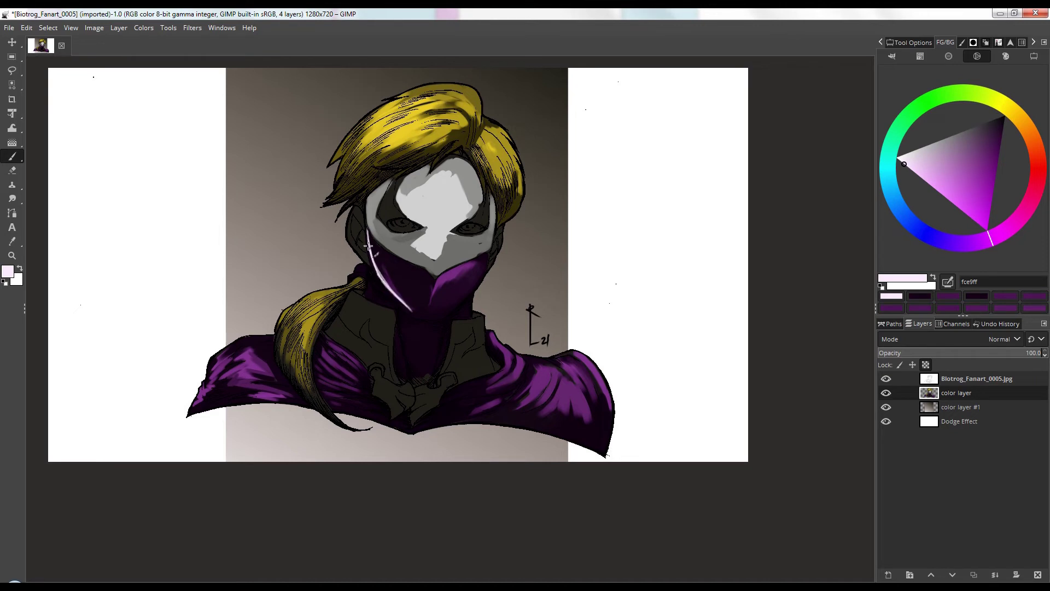
Paint the ornamental trim on both sides of the collar in gold, shading it with sampled tones such as 755a19.
left_click(1032, 135)
left_click(987, 139)
mouse_move(365, 323)
left_mouse_down()
mouse_move(413, 255)
mouse_move(381, 349)
mouse_move(387, 277)
mouse_move(372, 349)
mouse_move(338, 324)
mouse_move(363, 354)
left_mouse_up()
key("ctrl+z")
left_click(1017, 116)
left_click(380, 348, "ctrl")
left_click(350, 338, "ctrl")
left_click(338, 335, "ctrl")
left_click(336, 338, "ctrl")
left_click_drag(335, 338, 382, 358)
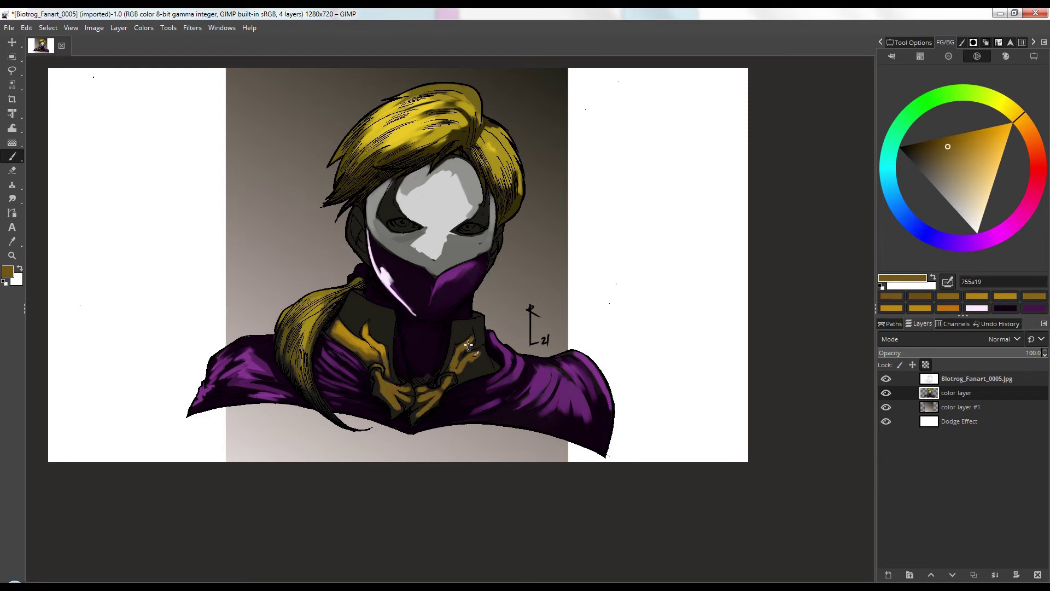
Paint lighter purple onto the neck piece between the gold ornaments using sampled purples.
left_click(428, 350, "ctrl")
left_click_drag(408, 379, 432, 382)
left_click(463, 274, "ctrl")
left_click(419, 345, "ctrl")
mouse_move(420, 340)
left_mouse_down()
mouse_move(417, 366)
mouse_move(424, 371)
mouse_move(435, 339)
mouse_move(433, 362)
left_mouse_up()
Blend the folds of the lower face covering with purples sampled from the covering.
left_click(450, 285, "ctrl")
left_click_drag(400, 272, 410, 296)
mouse_move(385, 257)
left_mouse_down()
mouse_move(415, 281)
mouse_move(419, 304)
mouse_move(412, 277)
left_mouse_up()
left_click(452, 278, "ctrl")
left_click(419, 274, "ctrl")
left_click(406, 274, "ctrl")
left_click_drag(416, 263, 406, 276)
Paint the upper collar flaps light gray with tones sampled from the mask, including c0c0c0.
left_click(424, 214, "ctrl")
mouse_move(345, 311)
left_mouse_down()
mouse_move(394, 308)
mouse_move(338, 327)
mouse_move(368, 335)
mouse_move(393, 304)
mouse_move(369, 348)
left_mouse_up()
left_click(377, 257, "ctrl")
left_click(419, 219, "ctrl")
left_click(356, 324, "ctrl")
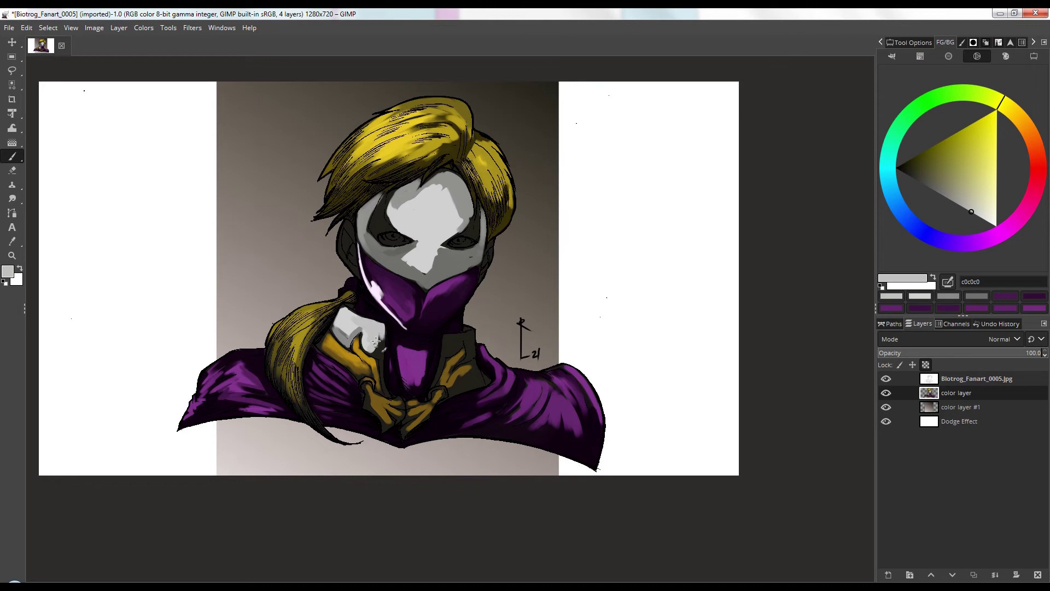
Paint both irises blue.
left_click(898, 206)
left_click(948, 191)
left_click_drag(389, 235, 395, 238)
left_click_drag(456, 240, 463, 242)
Paint the ear and the skin beneath the eyes with golden skin tone eec65c.
left_click(1018, 116)
left_click(992, 164)
left_click_drag(347, 223, 353, 235)
left_click_drag(382, 240, 393, 245)
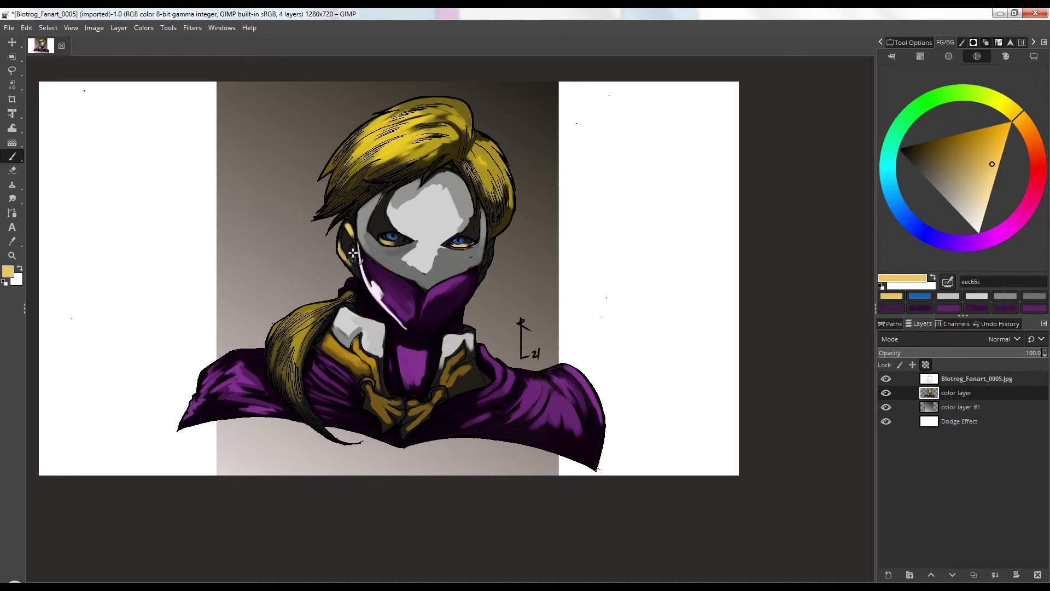
left_click(978, 584)
right_click(991, 514)
left_click(964, 500)
Shade the ponytail-side ear with sampled skin tones and paint the area inside it dark purple 3d1043.
left_click(348, 265, "ctrl")
left_click_drag(345, 258, 359, 273)
left_click(350, 266, "ctrl")
left_click(384, 285, "ctrl")
left_click_drag(348, 238, 355, 262)
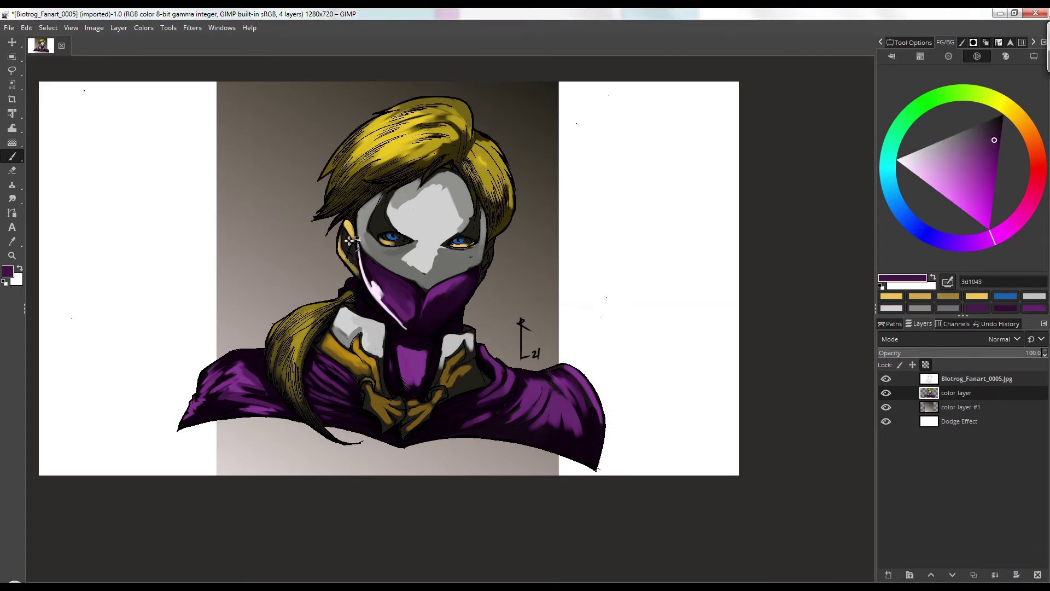
Paint the opposite ear with the skin tone sampled from the finished ear.
left_click(348, 226, "ctrl")
left_click(475, 295, "ctrl")
left_click(348, 227, "ctrl")
mouse_move(493, 248)
left_mouse_down()
mouse_move(485, 269)
mouse_move(488, 250)
left_mouse_up()
Brush bright yellow ffe348 highlight strands across the hair, following the direction of the locks.
mouse_move(508, 187)
left_mouse_down()
mouse_move(535, 153)
mouse_move(516, 223)
mouse_move(791, 262)
left_mouse_up()
scroll(516, 223, "up", 1)
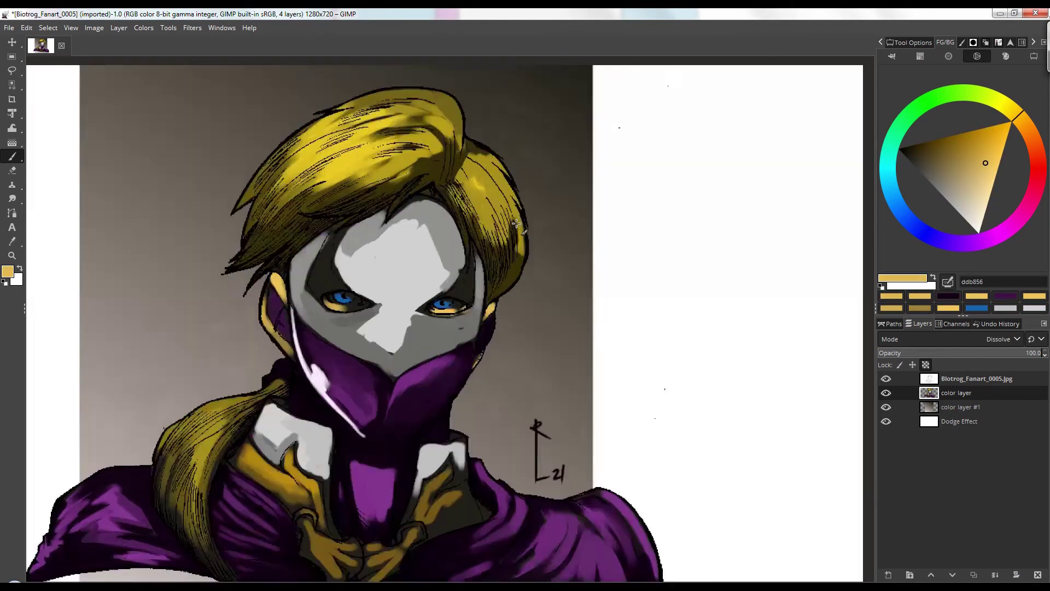
scroll(516, 224, "up", 1)
left_click(525, 219, "ctrl")
mouse_move(517, 224)
left_mouse_down()
mouse_move(581, 185)
mouse_move(441, 263)
mouse_move(568, 202)
mouse_move(613, 201)
left_mouse_up()
left_click(1001, 148)
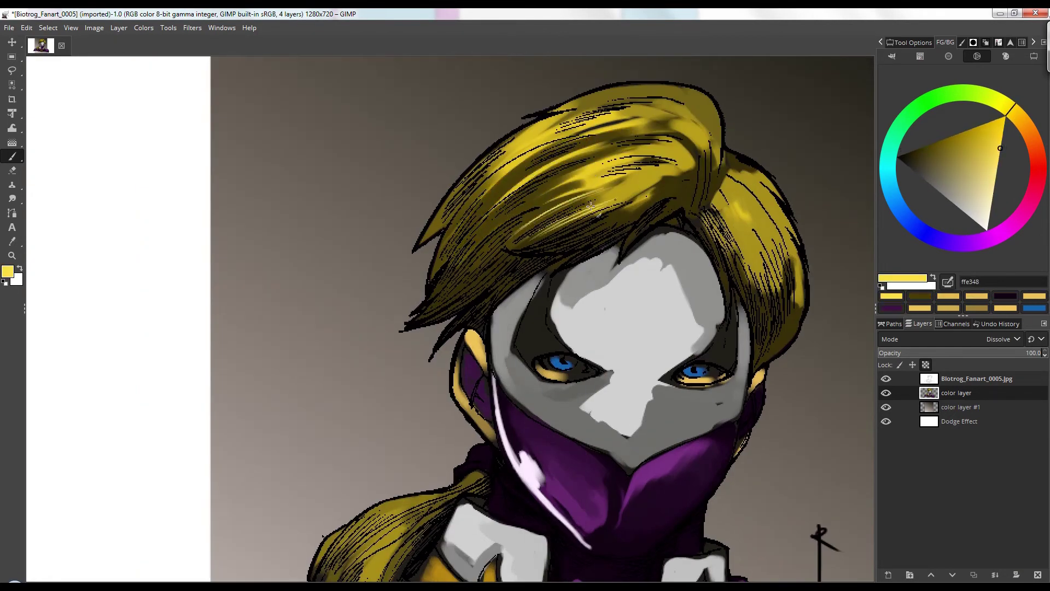
left_click_drag(578, 238, 662, 193)
left_click_drag(495, 225, 594, 166)
mouse_move(482, 219)
left_mouse_down()
mouse_move(588, 156)
mouse_move(555, 150)
left_mouse_up()
left_click_drag(490, 169, 571, 118)
mouse_move(428, 309)
left_mouse_down()
mouse_move(473, 260)
mouse_move(500, 268)
left_mouse_up()
left_click_drag(627, 244, 643, 225)
left_click_drag(714, 201, 545, 149)
mouse_move(578, 163)
left_mouse_down()
mouse_move(612, 240)
mouse_move(630, 246)
left_mouse_up()
mouse_move(608, 156)
left_mouse_down()
mouse_move(625, 205)
mouse_move(580, 223)
mouse_move(553, 250)
mouse_move(534, 237)
mouse_move(557, 271)
left_mouse_up()
Add near-white e2e2e2 shine strokes to the top and side locks of the hair.
left_click(978, 222)
left_click_drag(560, 231, 569, 254)
left_click_drag(567, 212, 573, 223)
left_click_drag(547, 230, 587, 230)
left_click_drag(449, 234, 486, 210)
left_click_drag(476, 213, 572, 190)
left_click_drag(491, 182, 577, 131)
left_click_drag(481, 157, 569, 110)
left_click_drag(480, 133, 565, 109)
key("ctrl+z")
left_click_drag(514, 99, 588, 76)
key("1")
left_click_drag(593, 208, 575, 193)
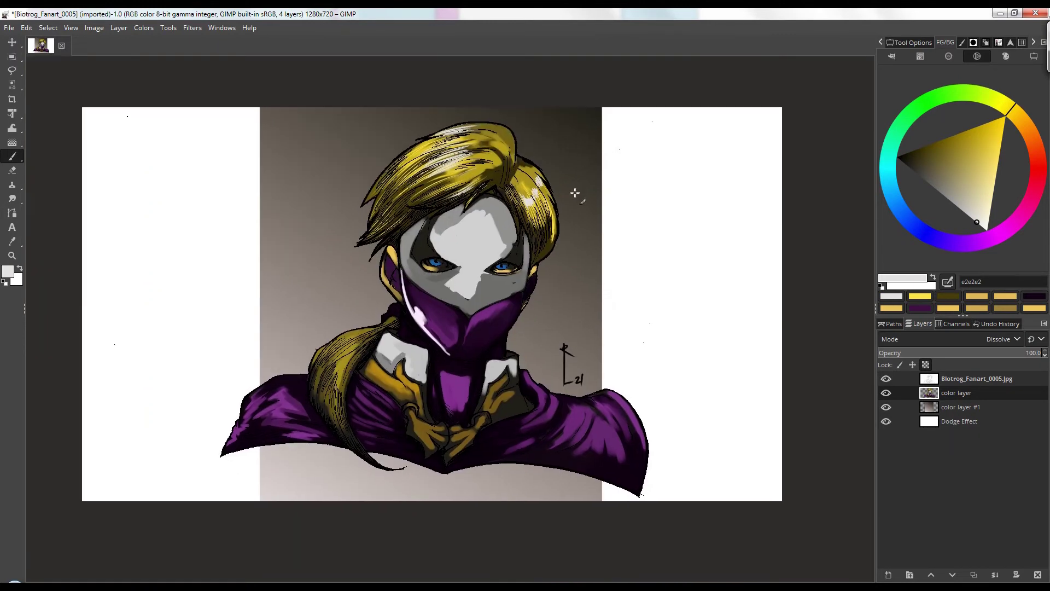
Paint the pointed mask markings around both eyes with dark gold 745919 sampled from the collar trim.
key("2")
left_click_drag(437, 329, 551, 218)
left_click(533, 492, "ctrl")
mouse_move(406, 206)
left_mouse_down()
mouse_move(381, 184)
mouse_move(393, 136)
left_mouse_up()
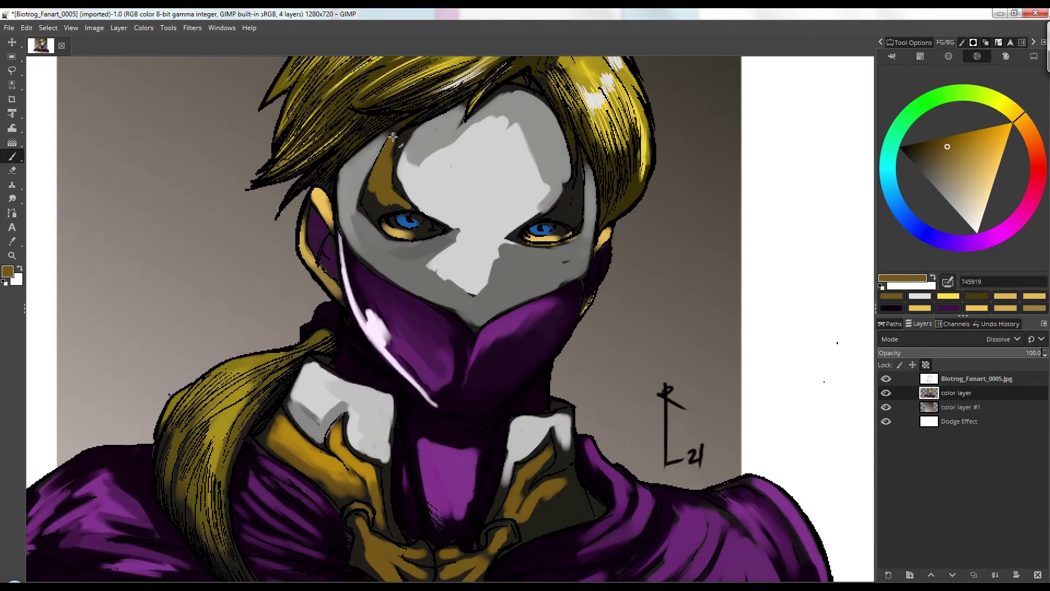
left_click_drag(562, 216, 580, 212)
Lighten the mask's forehead edge and cheek areas with a sampled gray and a brighter near-white.
left_click(484, 108, "ctrl")
left_click_drag(412, 131, 399, 192)
left_click_drag(476, 128, 409, 165)
left_click_drag(438, 219, 382, 290)
left_click(997, 226)
mouse_move(346, 235)
left_mouse_down()
mouse_move(405, 301)
mouse_move(373, 338)
left_mouse_up()
mouse_move(373, 338)
left_mouse_down()
mouse_move(440, 328)
mouse_move(420, 362)
left_mouse_up()
left_click_drag(442, 317, 419, 366)
Paint near-white f9f9f9 highlights on the mask's nose area, brow and outer cheek.
left_click(438, 273, "ctrl")
left_click_drag(536, 312, 509, 342)
mouse_move(522, 343)
left_mouse_down()
mouse_move(569, 208)
mouse_move(538, 225)
left_mouse_up()
left_click(553, 211, "ctrl")
left_click_drag(569, 193, 514, 235)
left_click_drag(449, 199, 346, 299)
left_click(347, 298, "ctrl")
left_click_drag(299, 217, 346, 257)
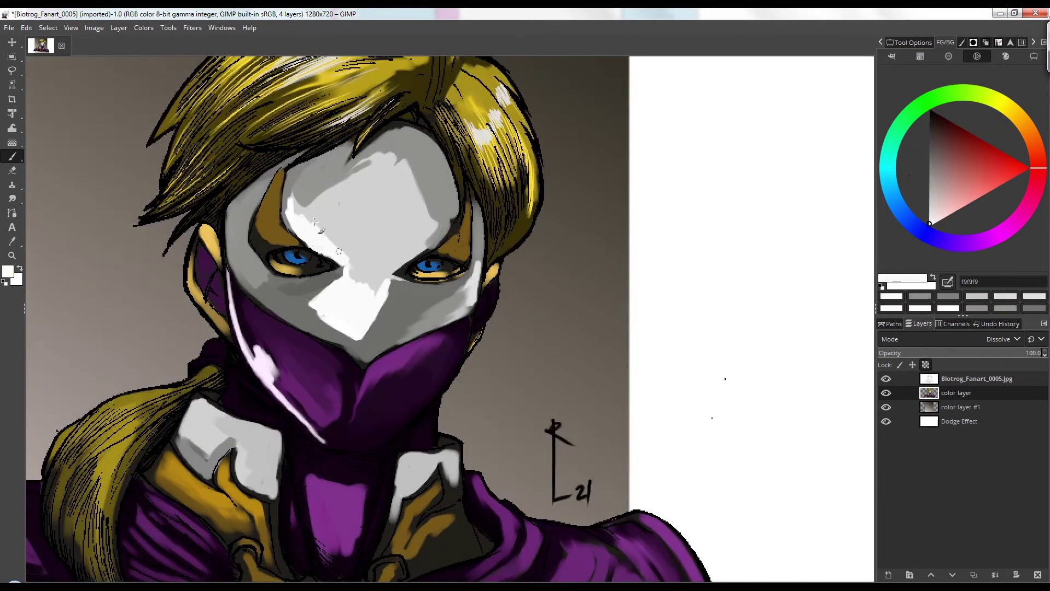
Refine the mask's forehead and brow shading with sampled whites and grays.
key("1")
mouse_move(490, 240)
left_mouse_down()
mouse_move(466, 261)
mouse_move(487, 280)
mouse_move(463, 249)
left_mouse_up()
left_click(506, 230, "ctrl")
left_click(509, 235, "ctrl")
left_click_drag(504, 219, 519, 250)
left_click(479, 259, "ctrl")
left_click_drag(494, 224, 434, 290)
left_click(480, 241, "ctrl")
left_click_drag(424, 253, 429, 243)
left_click(1028, 130)
left_click(1013, 134)
left_click(1016, 114)
left_click(1006, 130)
mouse_move(427, 287)
left_mouse_down()
mouse_move(423, 249)
mouse_move(431, 293)
left_mouse_up()
key("ctrl+z")
Paint along the mask's lower border and blend its shading with sampled grays.
left_click(431, 249, "ctrl")
left_click_drag(435, 289, 483, 322)
left_click(454, 301, "ctrl")
left_click(450, 257, "ctrl")
left_click(516, 255, "ctrl")
Blend the shading of the purple cloth covering the lower face with sampled dark and mid purples.
left_click(497, 342, "ctrl")
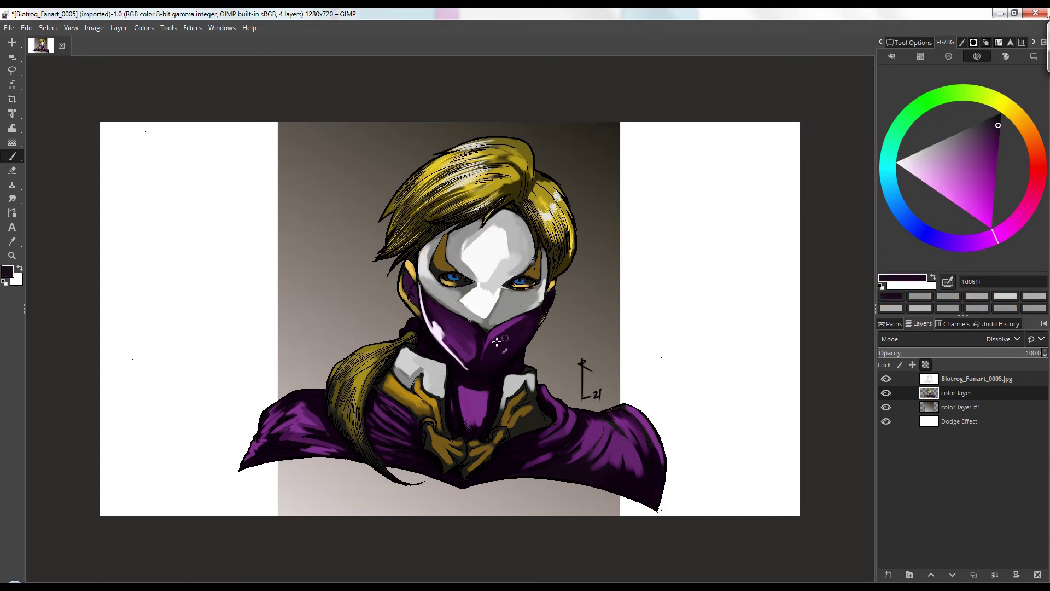
left_click(525, 328, "ctrl")
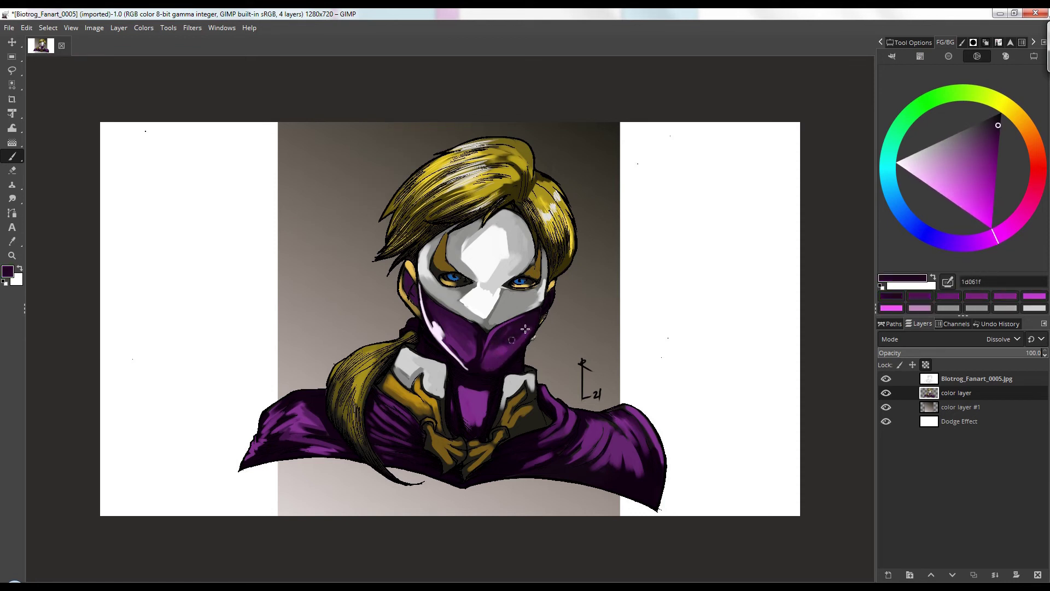
left_click_drag(472, 351, 459, 369)
left_click(465, 358, "ctrl")
mouse_move(476, 328)
left_mouse_down()
mouse_move(451, 351)
mouse_move(450, 341)
left_mouse_up()
Shade the purple neck cloth between the collar flaps with sampled purples, darkening its edges.
left_click(473, 395, "ctrl")
left_click(475, 385, "ctrl")
mouse_move(459, 381)
left_mouse_down()
mouse_move(489, 382)
mouse_move(477, 435)
left_mouse_up()
left_click(974, 154)
left_click(495, 389, "ctrl")
left_click(476, 397, "ctrl")
left_click(477, 414, "ctrl")
left_click(475, 421, "ctrl")
left_click(475, 419, "ctrl")
left_click(453, 422, "ctrl")
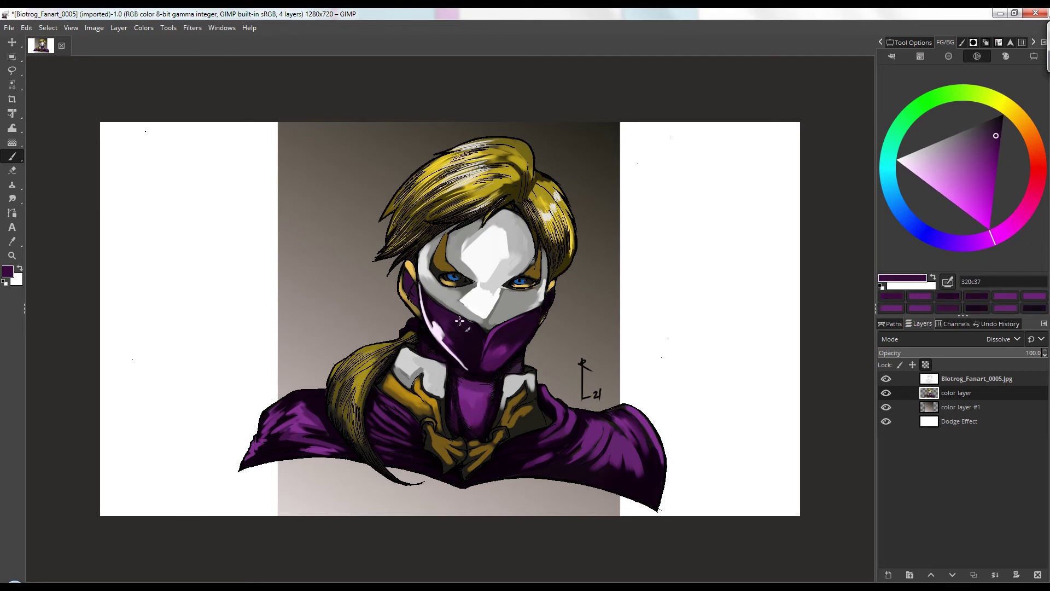
Paint light gray dddcdd along the inner edges of the white collar and shade its right flap with sampled grays.
left_click(405, 350, "ctrl")
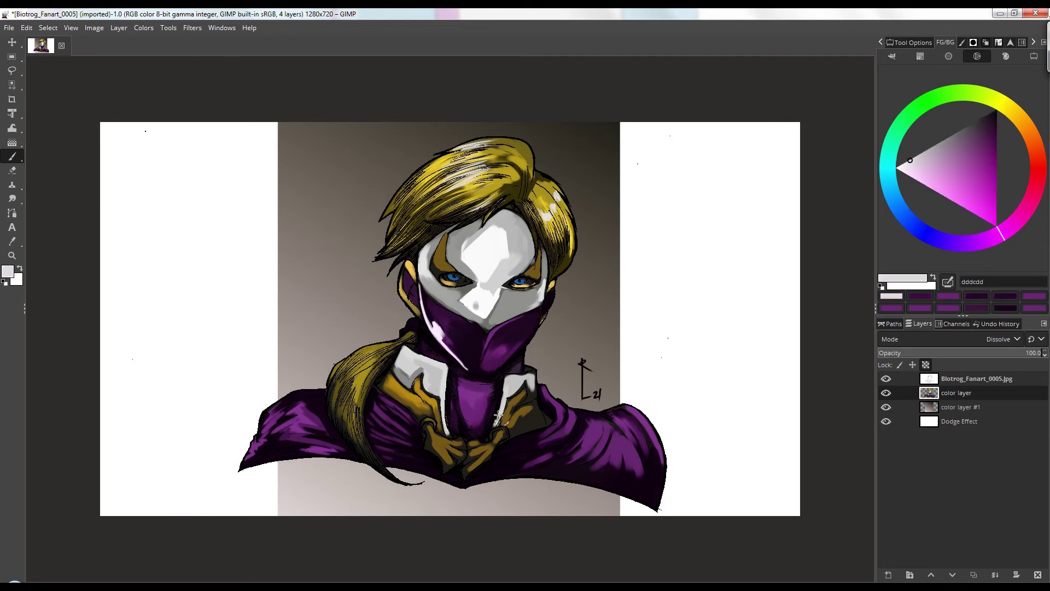
left_click(530, 306, "ctrl")
mouse_move(523, 375)
left_mouse_down()
mouse_move(531, 389)
mouse_move(523, 398)
left_mouse_up()
left_click(528, 386, "ctrl")
mouse_move(574, 360)
left_mouse_down()
mouse_move(555, 359)
mouse_move(549, 345)
left_mouse_up()
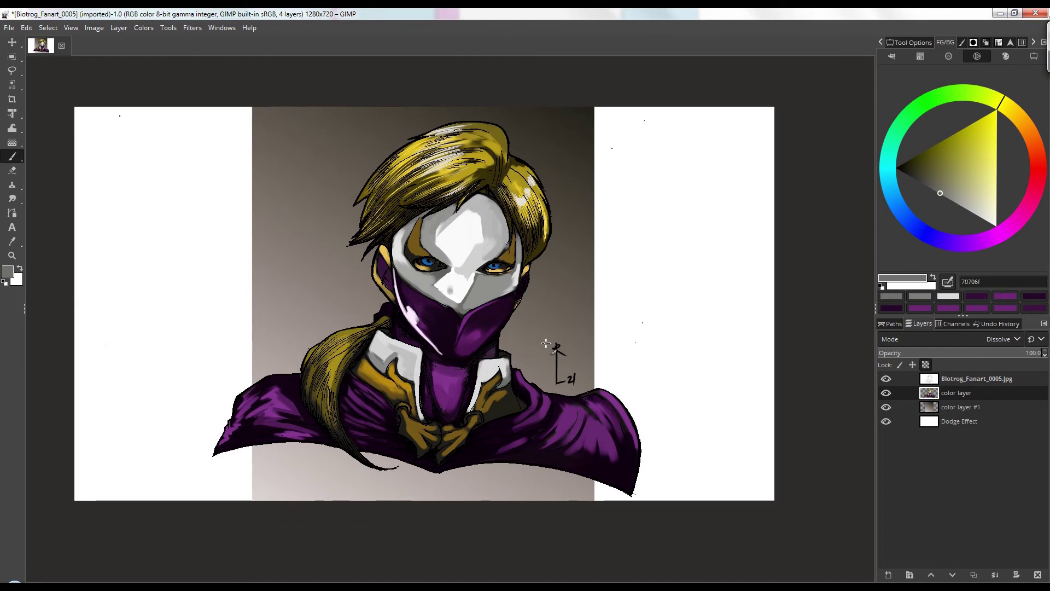
Edge the mask's gold eye markings with bright gold ffbc10 highlights.
left_click(425, 268, "ctrl")
left_click_drag(423, 218, 421, 223)
key("ctrl+z")
scroll(524, 163, "up", 2)
left_click_drag(523, 163, 571, 104)
left_click(1019, 117)
left_click(1011, 129)
left_click_drag(366, 220, 376, 283)
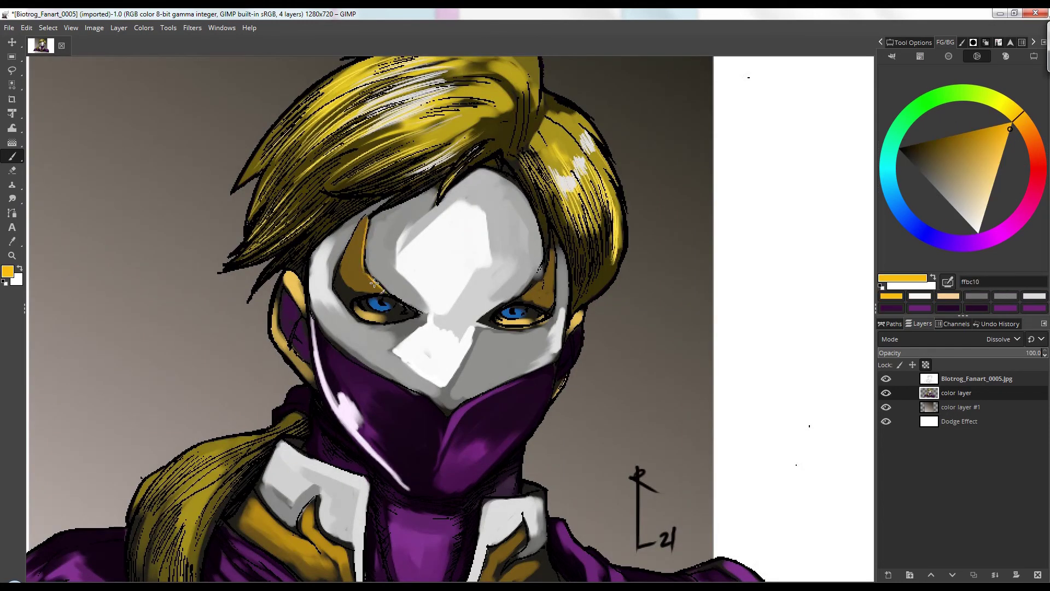
Add pale cream e9e2c1 highlights to both eyes and yellow ffd94f highlights to the ponytail.
left_click(548, 313, "ctrl")
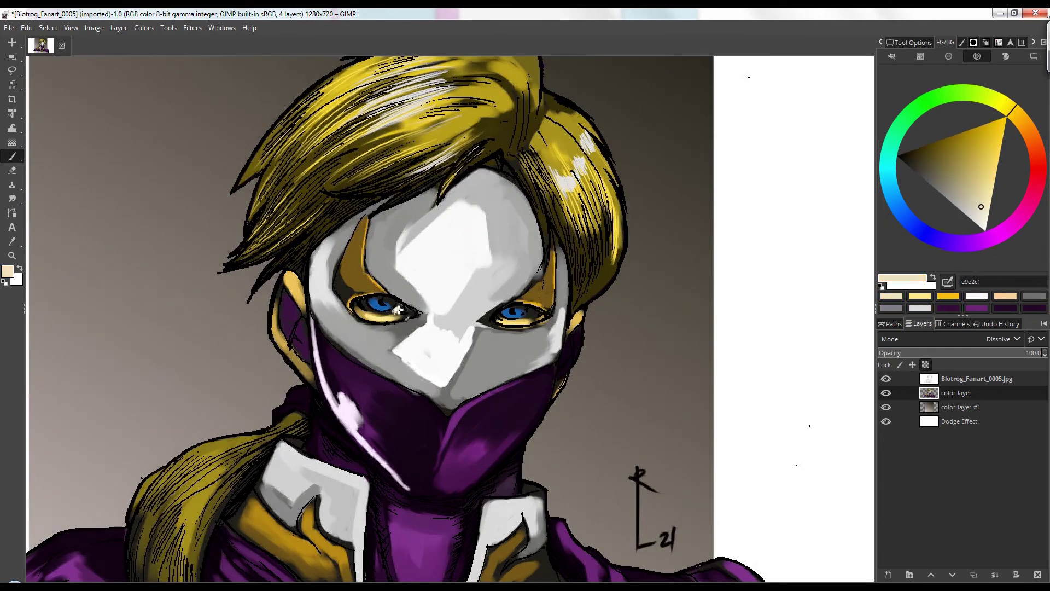
left_click(534, 296, "ctrl")
scroll(622, 274, "down", 2, "ctrl")
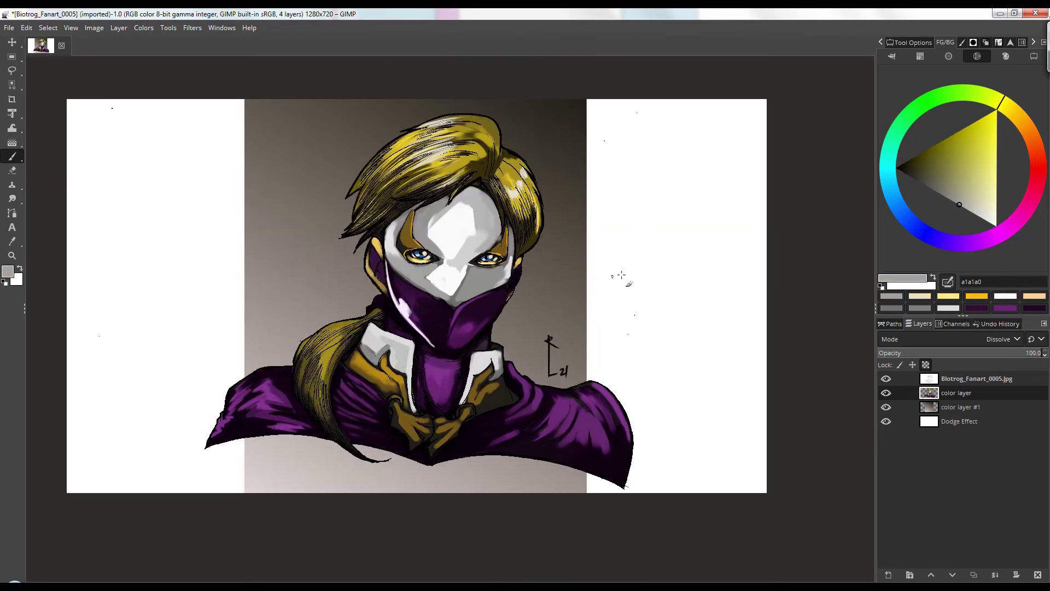
left_click(330, 346, "ctrl")
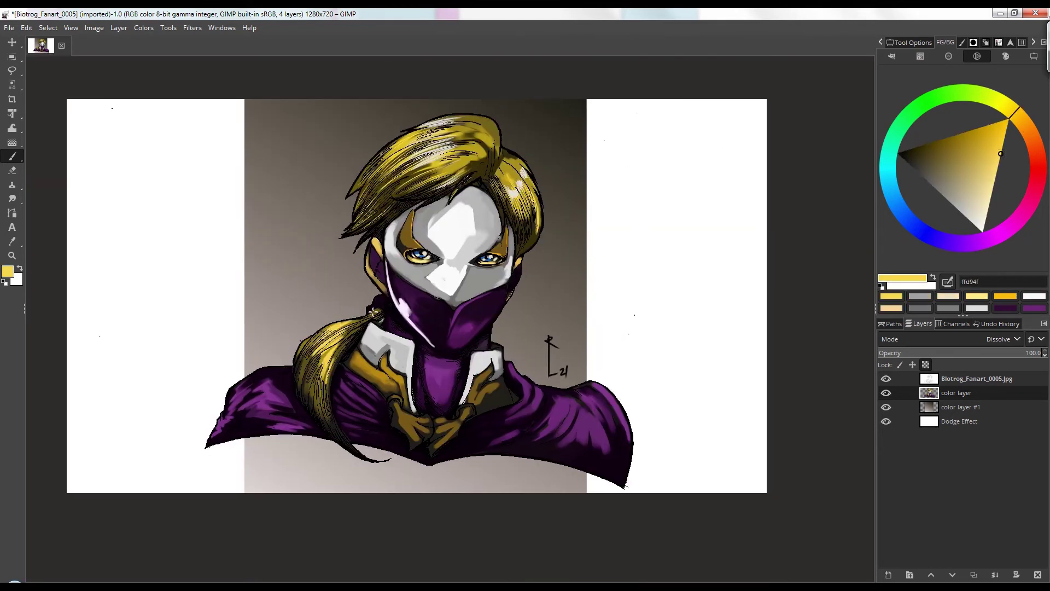
Paint pale lilac highlights on the purple inner area of the left ear.
left_click(351, 389, "ctrl")
mouse_move(960, 191)
left_mouse_down()
mouse_move(938, 199)
mouse_move(908, 168)
left_mouse_up()
left_click_drag(374, 254, 385, 279)
left_click(379, 265, "ctrl")
left_click(381, 268, "ctrl")
Refine the left ear's inner shading with sampled tones and paint pale lilac highlights on the right ear.
scroll(389, 251, "up", 3, "ctrl")
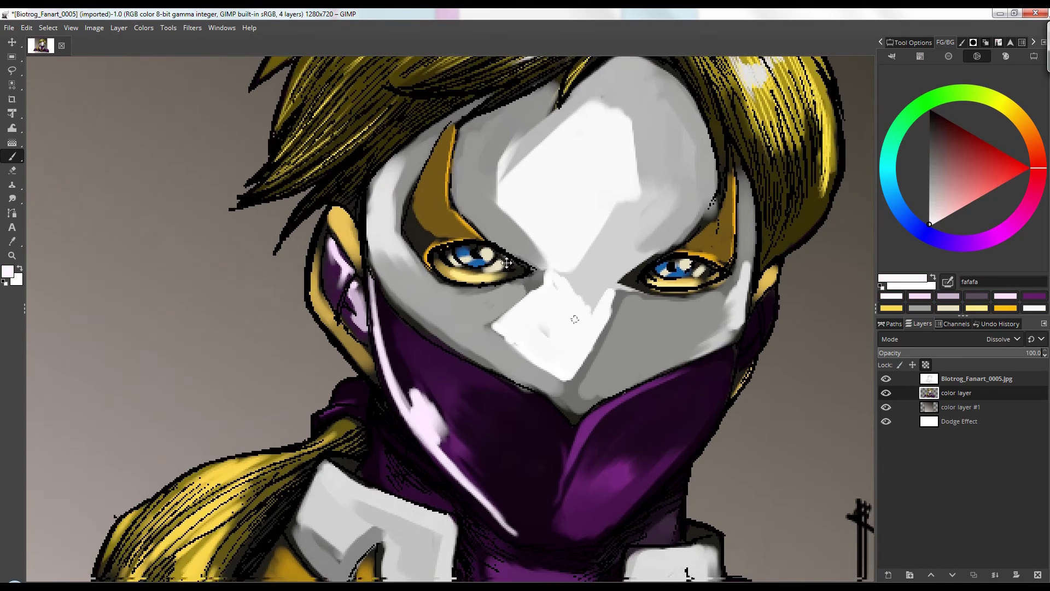
left_click(245, 245, "ctrl")
left_click(253, 224, "ctrl")
mouse_move(220, 174)
left_mouse_down()
mouse_move(230, 233)
mouse_move(259, 270)
left_mouse_up()
left_click_drag(666, 224, 660, 264)
left_click_drag(652, 274, 637, 294)
Shade the inside of the left ear with a sampled dark tone and saturated purple 680272.
left_click(241, 232, "ctrl")
left_click_drag(247, 210, 276, 290)
left_click(996, 164)
left_click_drag(224, 182, 235, 210)
left_click_drag(238, 215, 253, 240)
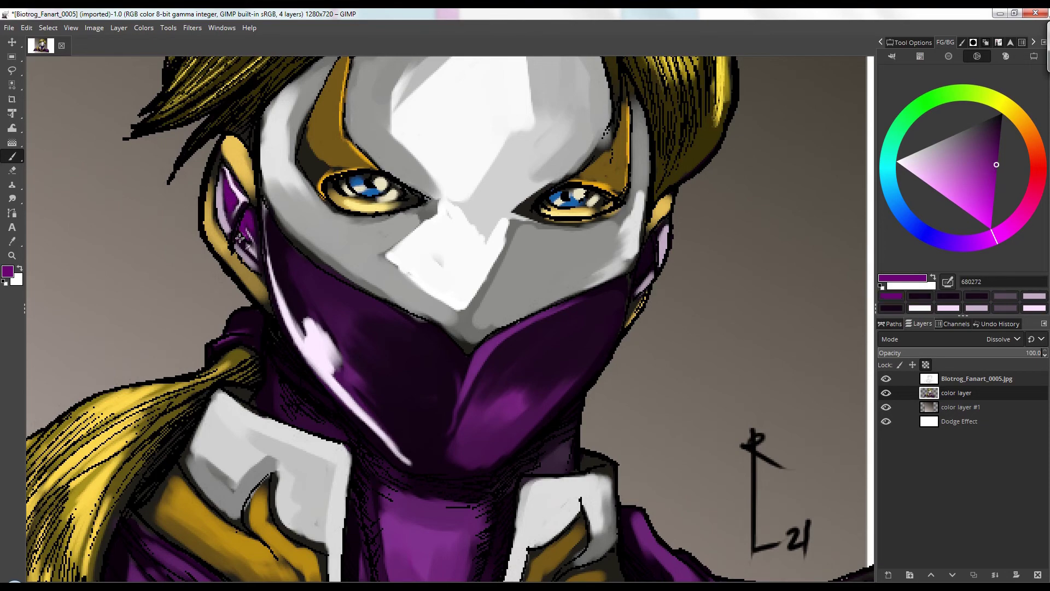
Darken the right side of the face cloth with sampled purples and touch up the adjoining mask cheek with sampled grays.
scroll(482, 293, "down", 1, "ctrl")
left_click(485, 298, "ctrl")
left_click(574, 286, "ctrl")
left_click_drag(574, 286, 540, 339)
left_click(534, 246, "ctrl")
left_click(539, 192, "ctrl")
left_click_drag(552, 186, 520, 212)
Paint golden ffc43c highlights on the right collar trim and its clasp.
mouse_move(514, 361)
left_mouse_down()
mouse_move(574, 296)
mouse_move(509, 171)
left_mouse_up()
left_click(514, 279, "ctrl")
left_click(1005, 149)
left_click_drag(504, 271, 536, 249)
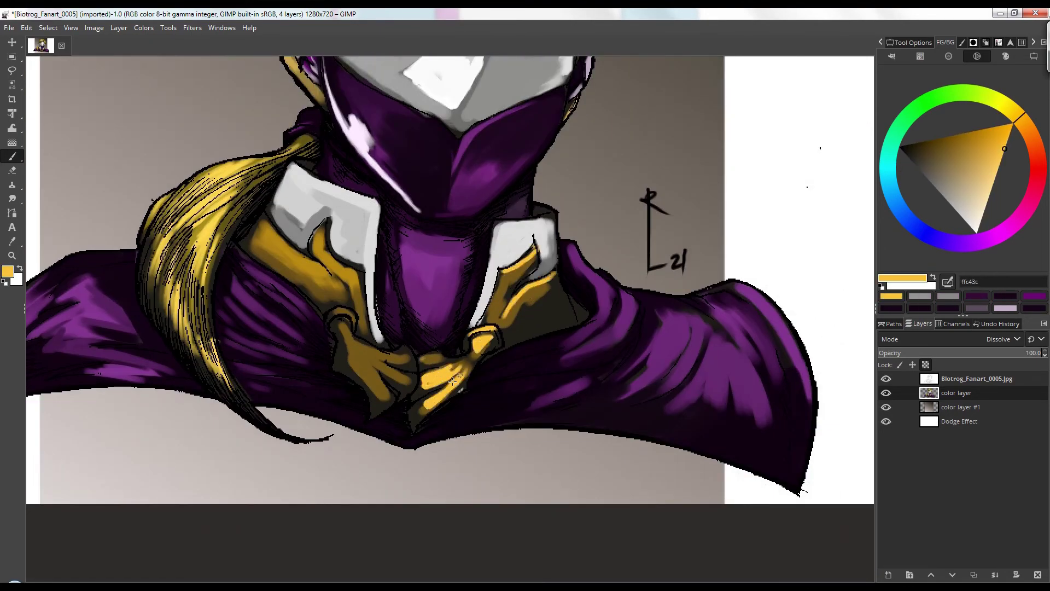
left_click(452, 381, "ctrl")
left_click_drag(435, 358, 422, 359)
Extend the golden highlights along the left collar trim and its clasp.
left_click_drag(460, 248, 426, 302)
left_click_drag(232, 277, 315, 377)
left_click_drag(378, 434, 347, 417)
left_click_drag(355, 451, 334, 419)
scroll(547, 468, "down", 2)
mouse_move(656, 381)
left_mouse_down()
mouse_move(646, 316)
mouse_move(778, 221)
left_mouse_up()
scroll(647, 316, "up", 2)
Blend the right clasp's shading with sampled golds and dark tones.
left_click(446, 356, "ctrl")
left_click_drag(451, 346, 427, 368)
left_click(464, 329, "ctrl")
left_click_drag(475, 323, 459, 337)
left_click(495, 298, "ctrl")
mouse_move(516, 312)
left_mouse_down()
mouse_move(498, 322)
mouse_move(548, 284)
mouse_move(523, 304)
mouse_move(538, 297)
left_mouse_up()
Shade the brown inner side of the right collar flap with sampled browns.
left_click(564, 257, "ctrl")
left_click(529, 305, "ctrl")
left_click(533, 300, "ctrl")
left_click(506, 301, "ctrl")
left_click(510, 312, "ctrl")
mouse_move(525, 307)
left_mouse_down()
mouse_move(579, 268)
mouse_move(569, 258)
left_mouse_up()
Paint gray shading and a pale yellow edge highlight on the left clasp.
left_click(377, 323, "ctrl")
left_click_drag(373, 298, 401, 336)
left_click(387, 178, "ctrl")
left_click(993, 196)
left_click_drag(362, 292, 397, 335)
left_click(446, 353, "ctrl")
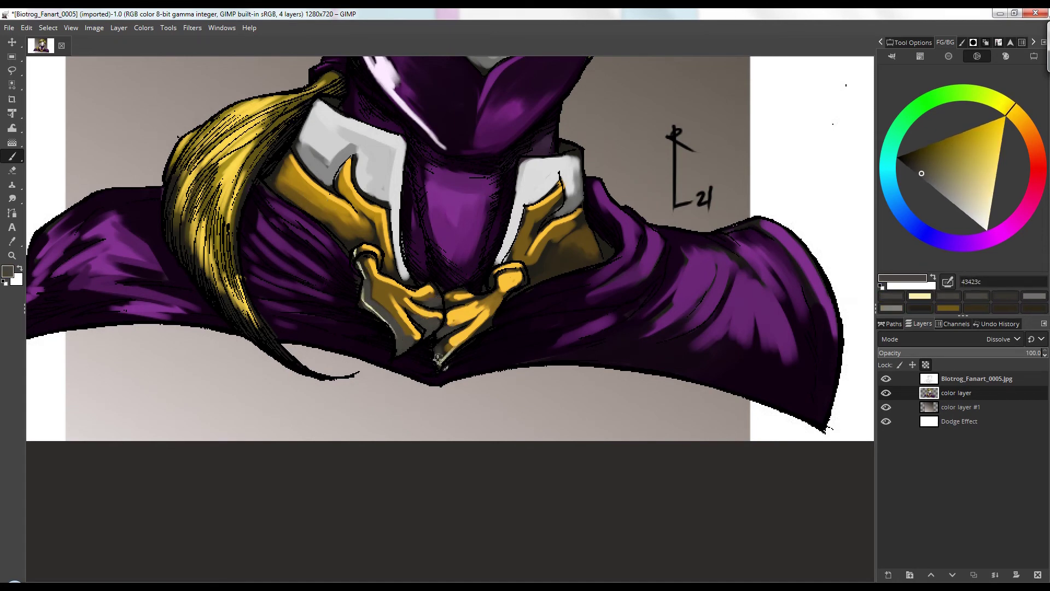
Refine the edges of both collar clasps and the right trim with sampled grays and golds.
scroll(441, 347, "up", 3)
left_click(353, 282, "ctrl")
left_click_drag(338, 268, 364, 300)
left_click_drag(346, 229, 339, 256)
scroll(369, 258, "down", 1)
left_click(509, 303, "ctrl")
left_click_drag(508, 303, 497, 315)
left_click_drag(575, 190, 567, 256)
Paint purple, grayish and near-white highlights on the edge and tip of the cloak's left shoulder.
mouse_move(161, 344)
left_mouse_down()
mouse_move(320, 302)
mouse_move(334, 279)
left_mouse_up()
left_click(323, 313, "ctrl")
left_click(294, 358, "ctrl")
left_click_drag(318, 334, 289, 358)
left_click(974, 171)
left_click_drag(242, 389, 271, 374)
left_click(982, 127)
mouse_move(262, 372)
left_mouse_down()
mouse_move(275, 359)
mouse_move(268, 318)
left_mouse_up()
left_click(906, 167)
left_click(346, 301, "ctrl")
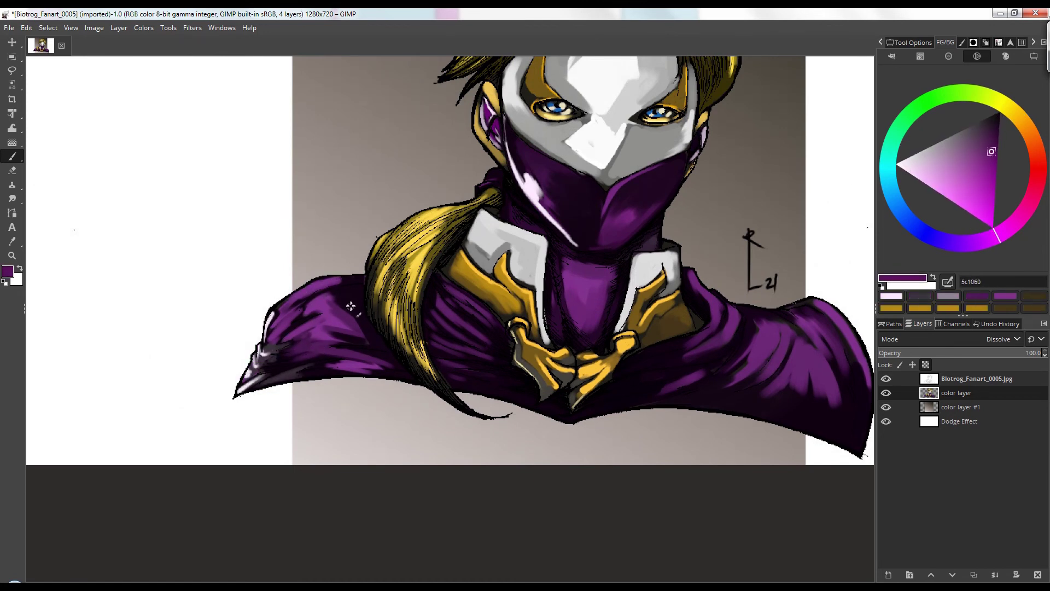
Paint bright magenta f542ff highlights on the cloak folds between the ponytail and the left clasp.
left_click_drag(452, 379, 270, 422)
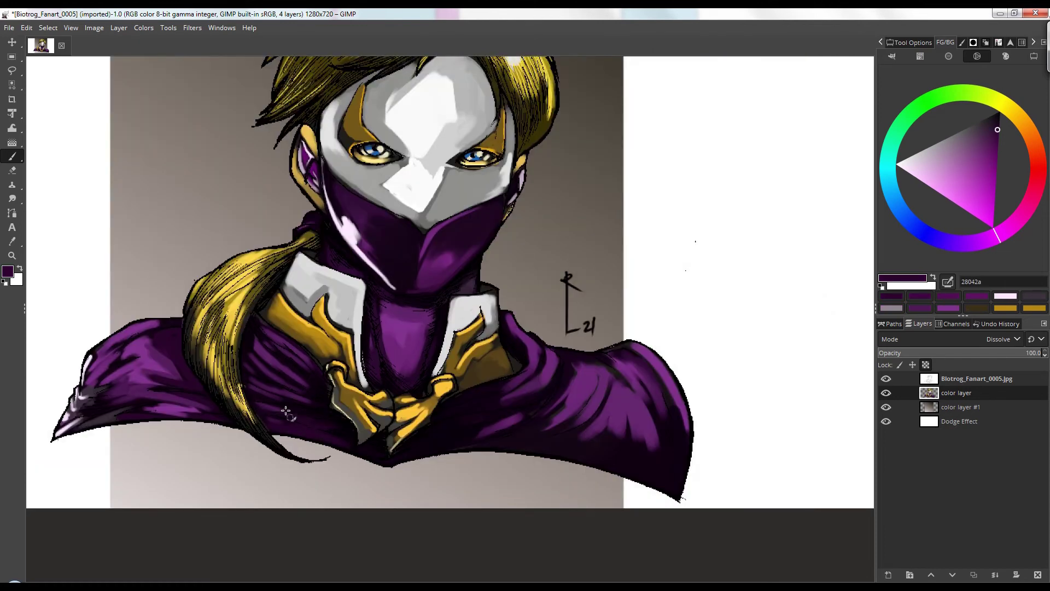
left_click(968, 211)
left_click_drag(279, 340, 265, 328)
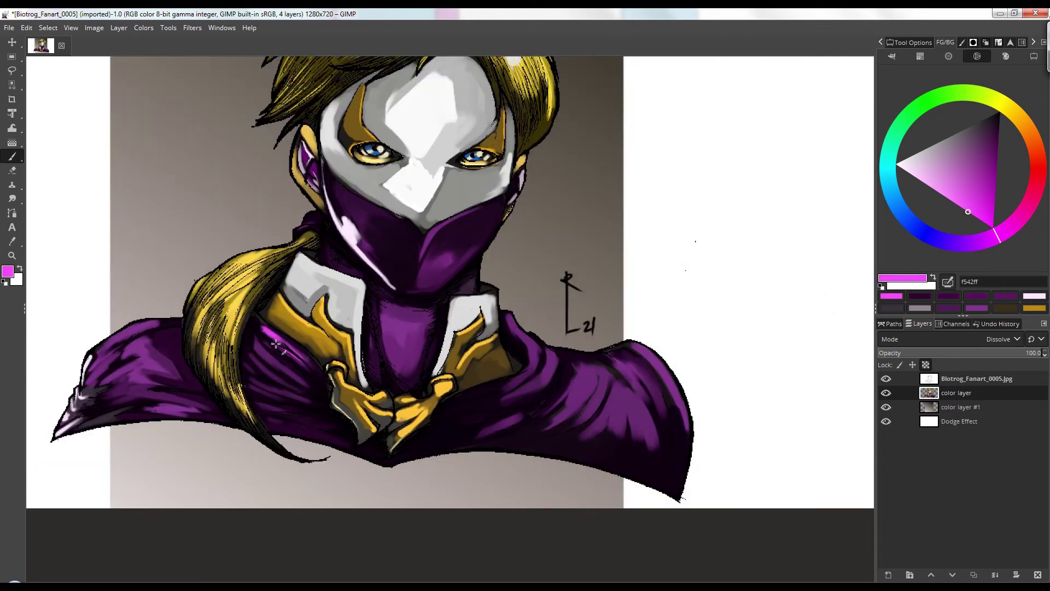
left_click_drag(255, 399, 330, 422)
left_click_drag(273, 424, 337, 440)
Paint magenta f542ff highlights across the cloak's left shoulder with the canvas rotated.
scroll(346, 434, "down", 3)
mouse_move(756, 249)
left_mouse_down()
mouse_move(781, 206)
mouse_move(514, 232)
mouse_move(690, 218)
left_mouse_up()
key("Down")
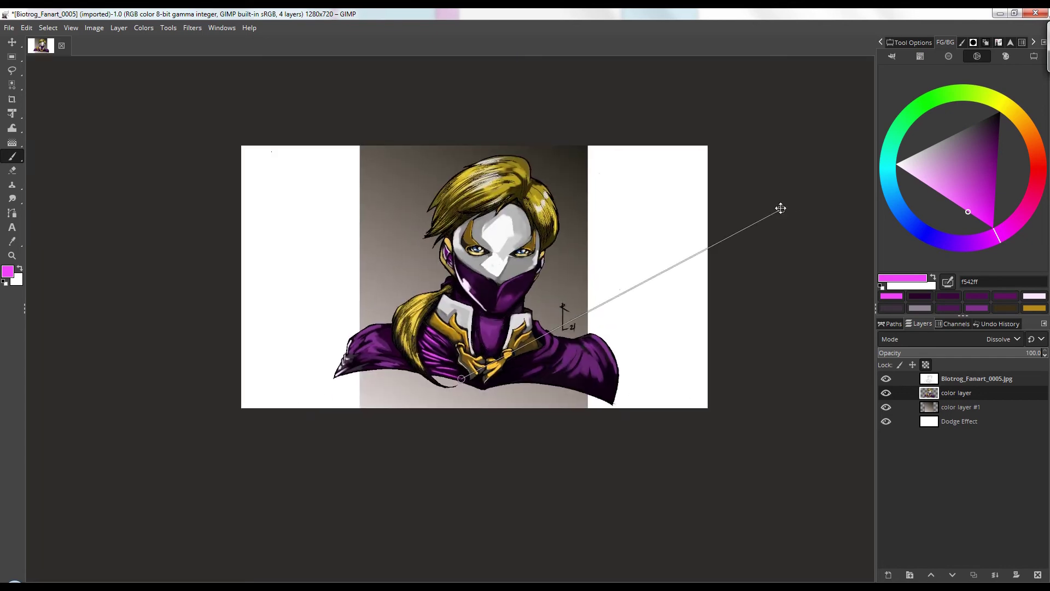
scroll(690, 218, "up", 2)
key("Up")
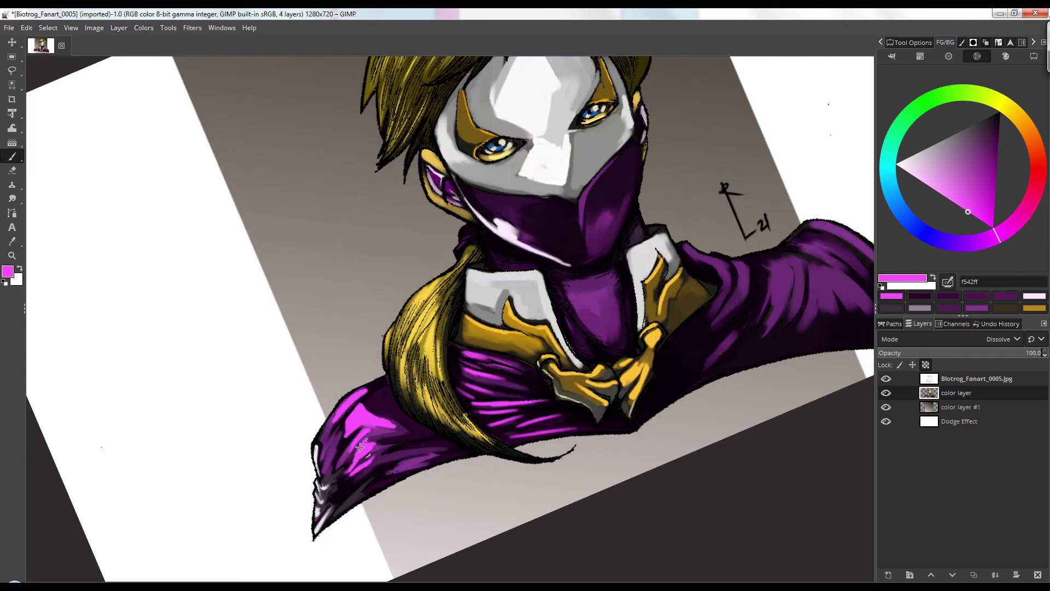
left_click_drag(822, 218, 777, 234)
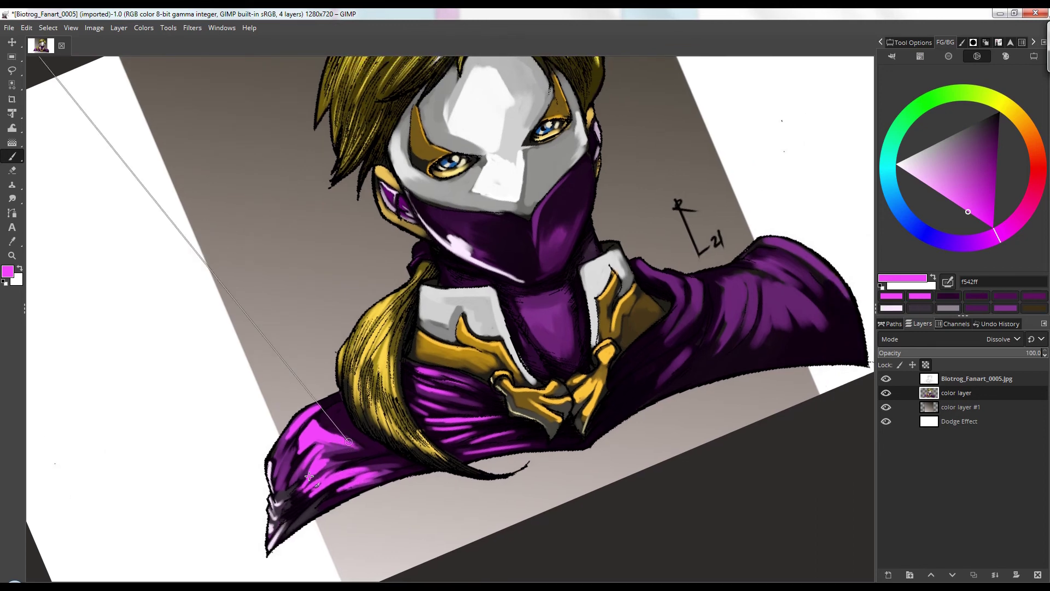
key("shift+1")
Paint magenta highlights along the folds of the cloak's right side and shoulder, using sampled purples for the shadows.
left_click_drag(721, 349, 490, 274)
left_click(368, 233, "ctrl")
left_click_drag(364, 238, 379, 242)
mouse_move(376, 262)
left_mouse_down()
mouse_move(378, 321)
mouse_move(439, 350)
mouse_move(432, 384)
mouse_move(522, 308)
left_mouse_up()
left_click(321, 336, "ctrl")
left_click(434, 353, "ctrl")
left_click_drag(542, 308, 452, 338)
left_click_drag(518, 345, 453, 364)
left_click_drag(565, 317, 475, 369)
mouse_move(482, 358)
left_mouse_down()
mouse_move(466, 380)
mouse_move(510, 360)
left_mouse_up()
Blend the right shoulder's magenta highlights and lower edge with sampled 0d000e, e73ef1 and 240526.
key("1")
left_click_drag(603, 432, 637, 482)
scroll(655, 376, "down", 2)
left_click(532, 431, "ctrl")
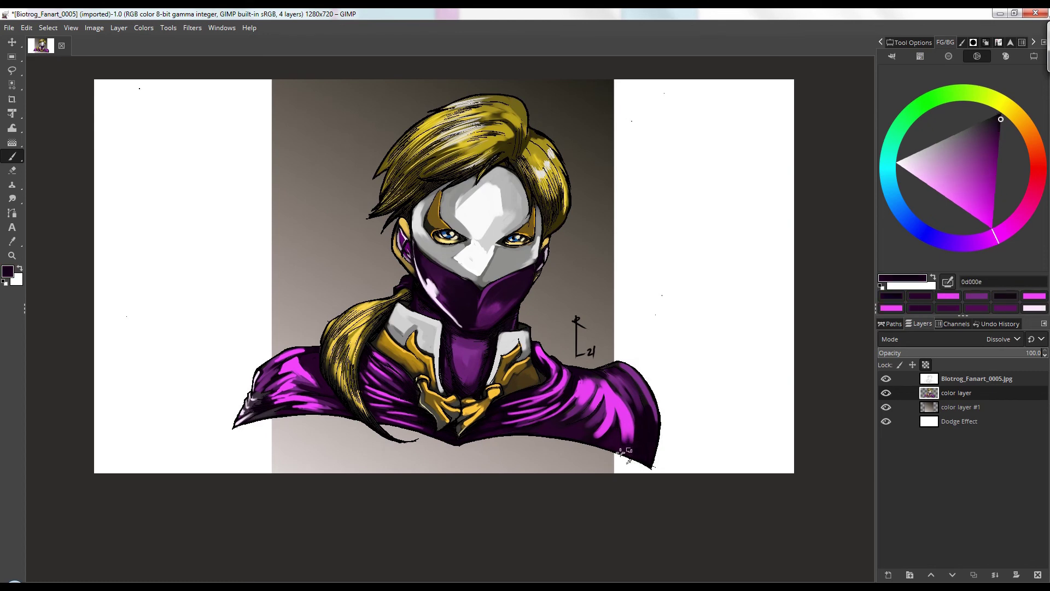
left_click(637, 440, "ctrl")
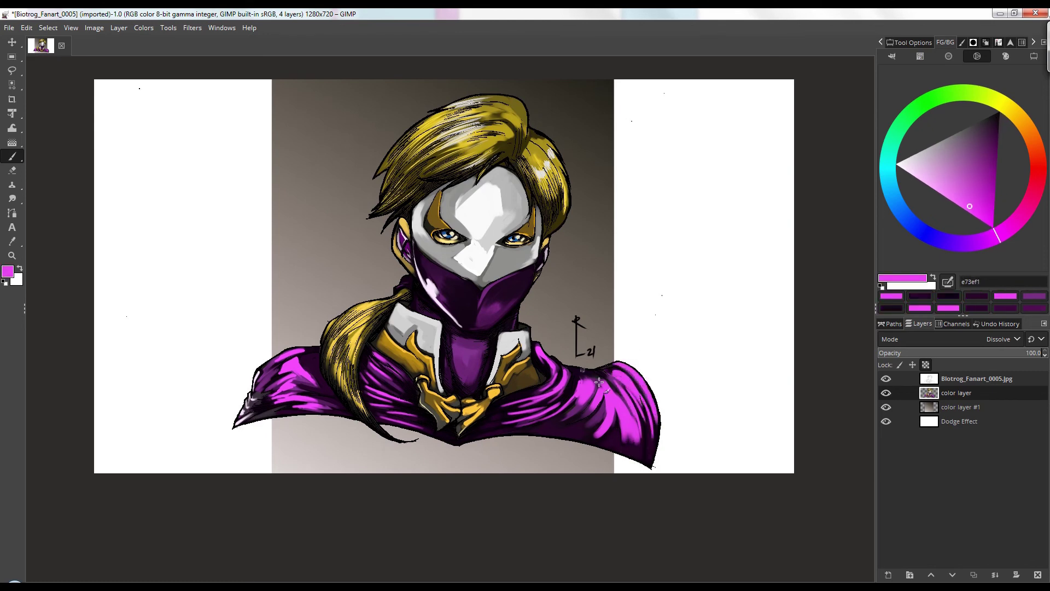
scroll(616, 389, "down", 3)
scroll(617, 389, "right", 1)
left_click(502, 349, "ctrl")
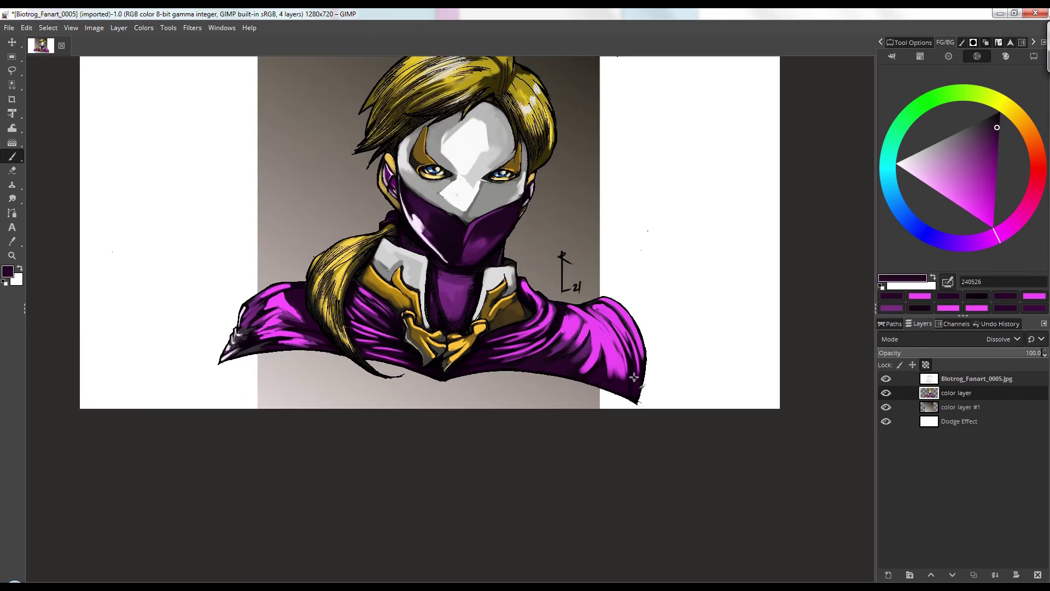
Paint strokes into the yellow hair using colors sampled from the existing shading.
scroll(619, 302, "up", 2)
scroll(618, 302, "right", 1)
left_click(378, 251, "ctrl")
left_click(372, 216, "ctrl")
left_click_drag(371, 253, 376, 258)
left_click_drag(641, 197, 629, 252)
Work light grey highlight streaks into the yellow hair swept over the forehead, blending them with sampled neighboring tones.
scroll(643, 227, "up", 1)
left_click(253, 268, "ctrl")
left_click(267, 235, "ctrl")
left_click(261, 257, "ctrl")
mouse_move(270, 236)
left_mouse_down()
mouse_move(265, 269)
mouse_move(278, 269)
left_mouse_up()
left_click(244, 244, "ctrl")
left_click(273, 313, "ctrl")
left_click_drag(246, 300, 282, 328)
left_click(259, 285, "ctrl")
left_click(261, 277, "ctrl")
left_click_drag(259, 279, 275, 292)
Blend the new grey hair highlights with sampled yellows and the dark shadow tone 1c1802.
left_click(329, 257, "ctrl")
left_click(283, 292, "ctrl")
left_click(287, 292, "ctrl")
left_click_drag(377, 295, 395, 295)
left_click(334, 257, "ctrl")
left_click(257, 269, "ctrl")
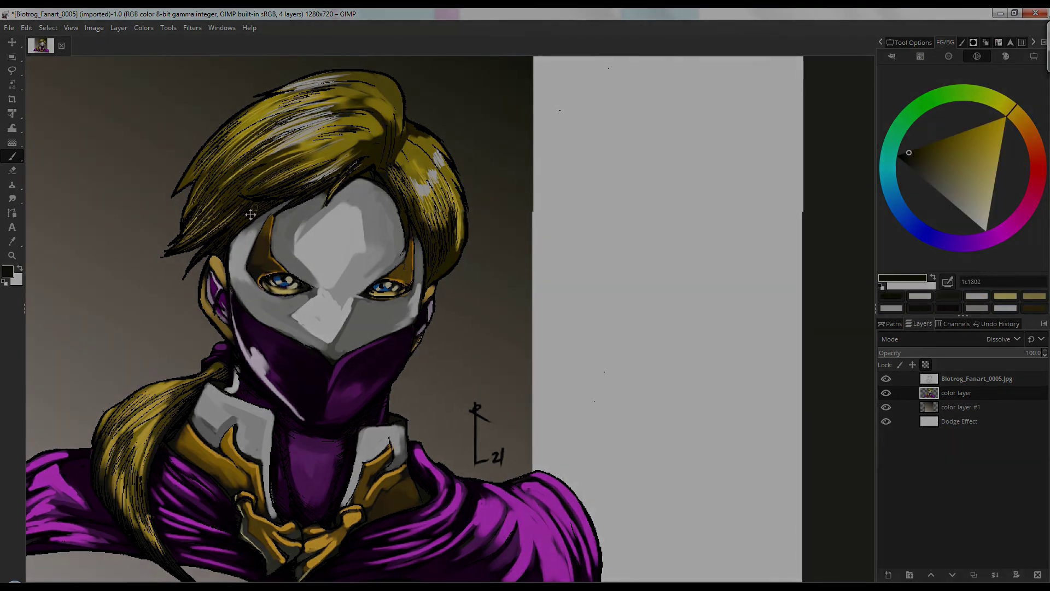
Refine the swept hair's strands and the area near the parting with sampled yellow ffe44a and dark 332d0a.
left_click_drag(253, 214, 285, 257)
left_click(262, 246, "ctrl")
left_click_drag(219, 284, 257, 253)
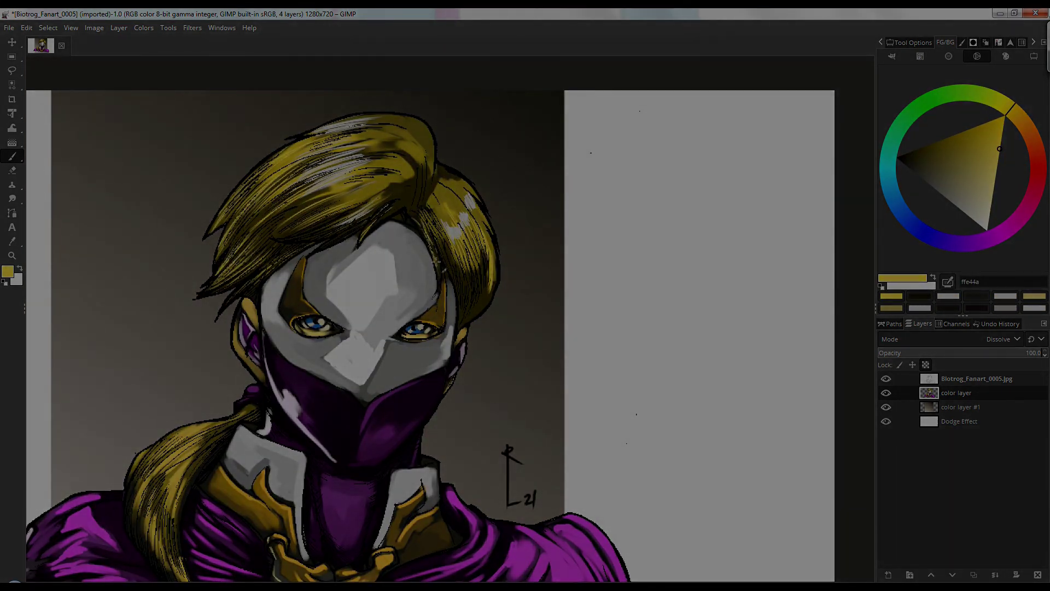
left_click_drag(393, 188, 396, 188)
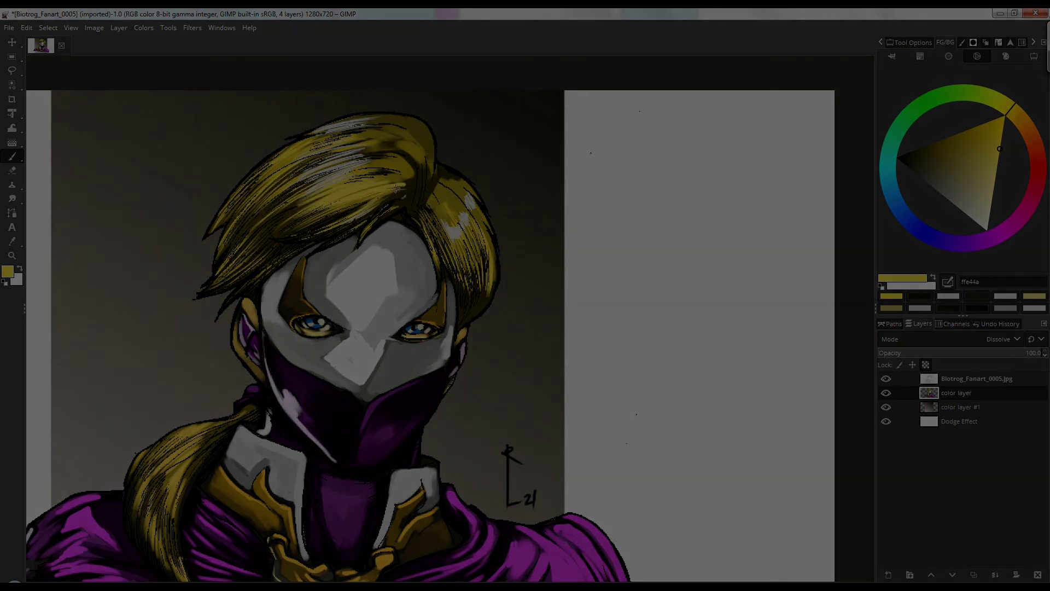
left_click(427, 205, "ctrl")
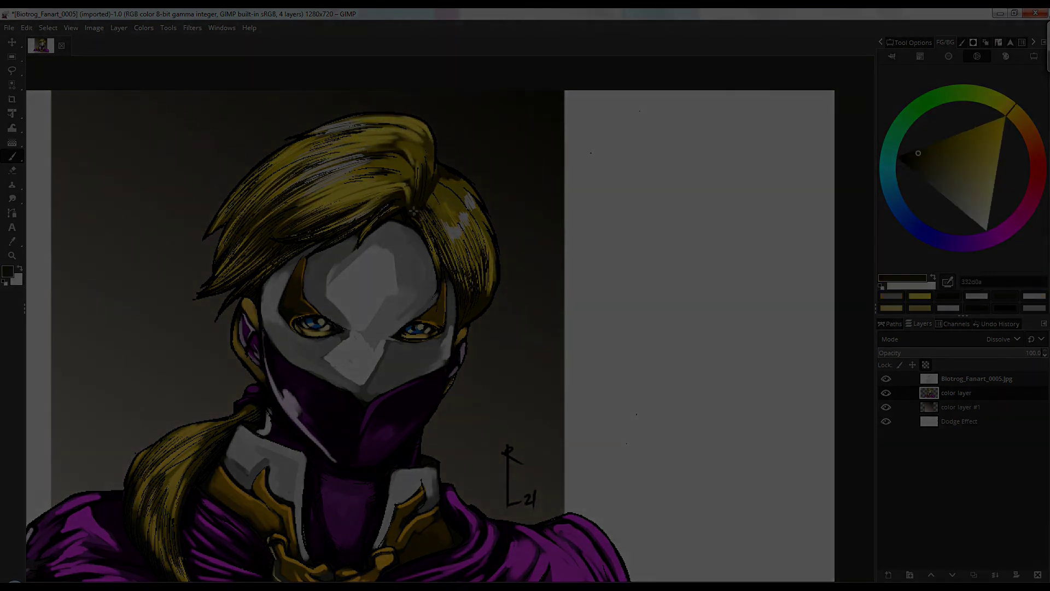
Paint long strokes along the swept hair on a rotated canvas, using grey 848484 and a sampled dark tone.
left_click(476, 307, "ctrl")
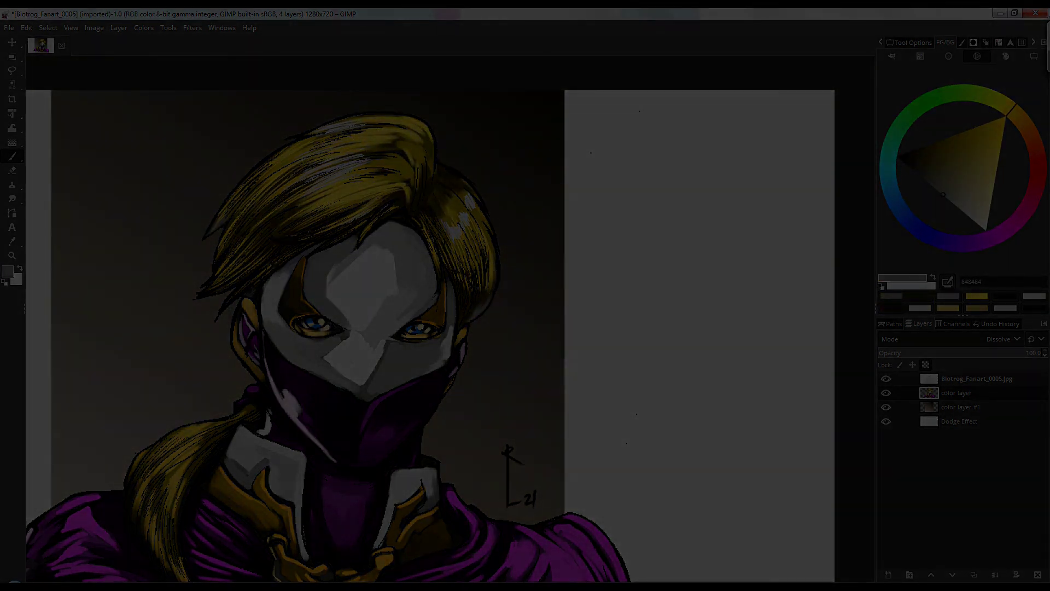
scroll(560, 158, "down", 2)
left_click_drag(560, 158, 602, 202)
scroll(449, 278, "up", 3)
left_click(377, 312, "ctrl")
left_click_drag(432, 244, 368, 316)
left_click_drag(446, 261, 370, 326)
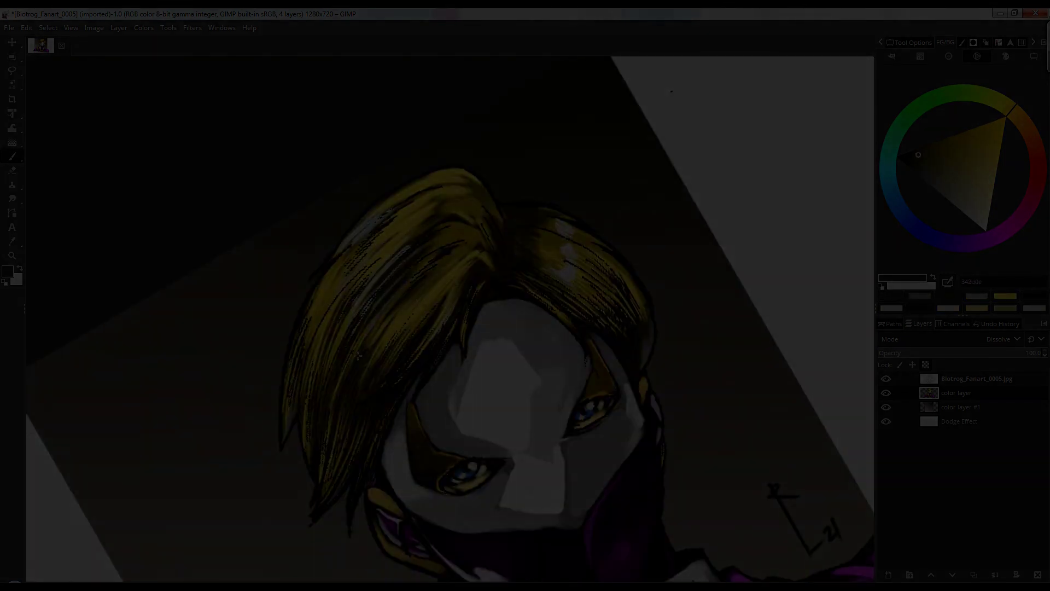
Touch up the outer edge of the swept hair with sampled light and dark tones along the strands.
left_click_drag(383, 230, 333, 356)
left_click(361, 235, "ctrl")
left_click_drag(378, 216, 340, 252)
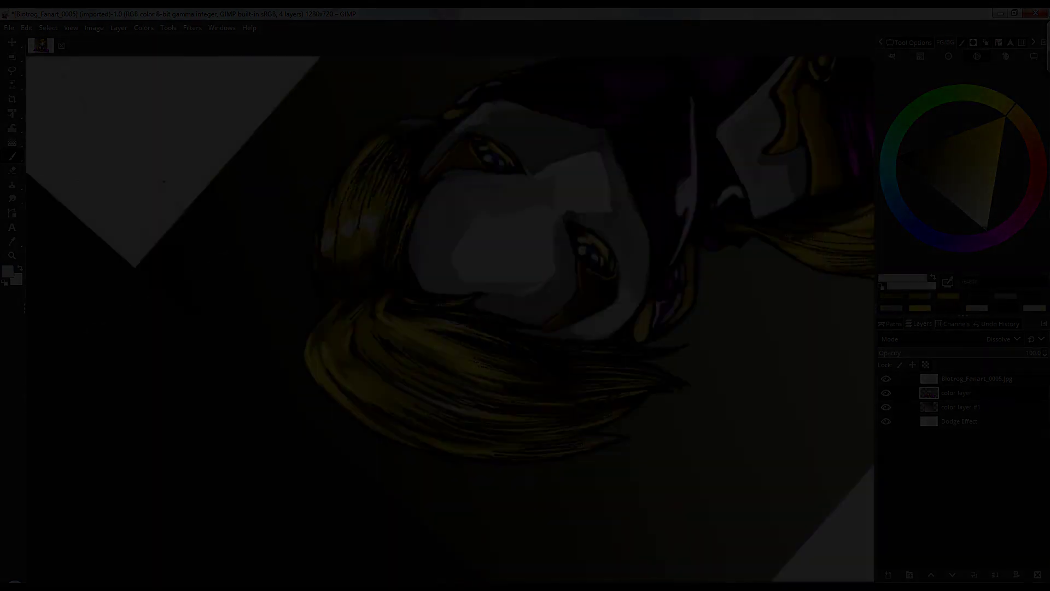
left_click_drag(495, 159, 601, 235)
left_click(470, 307, "ctrl")
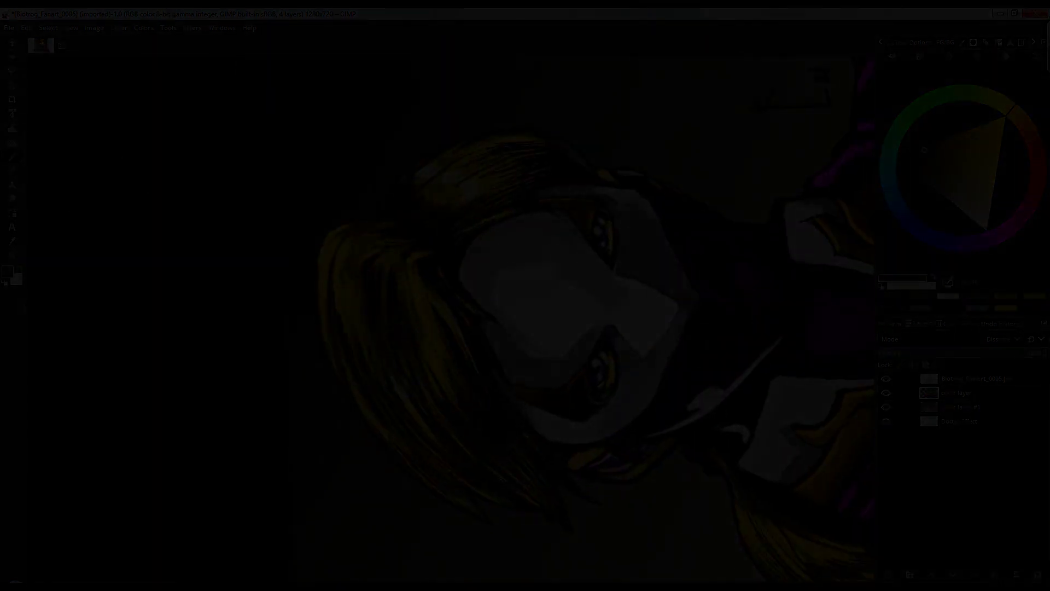